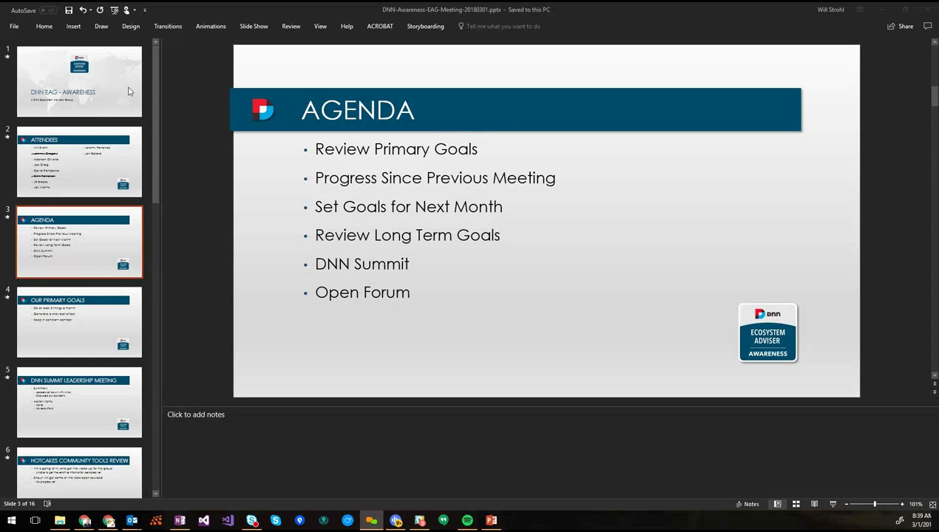
Review slides 1–4: the title slide, Attendees, Agenda and Our Primary Goals
click(128, 91)
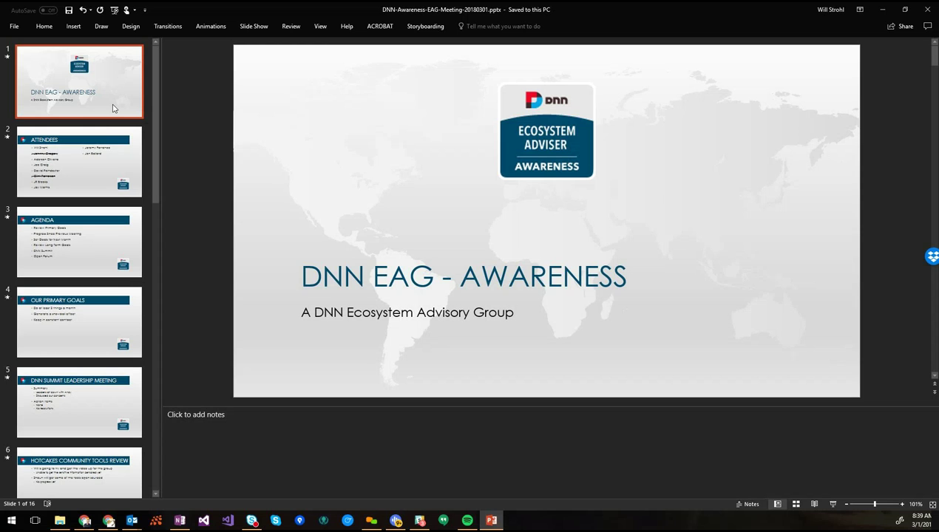
click(87, 154)
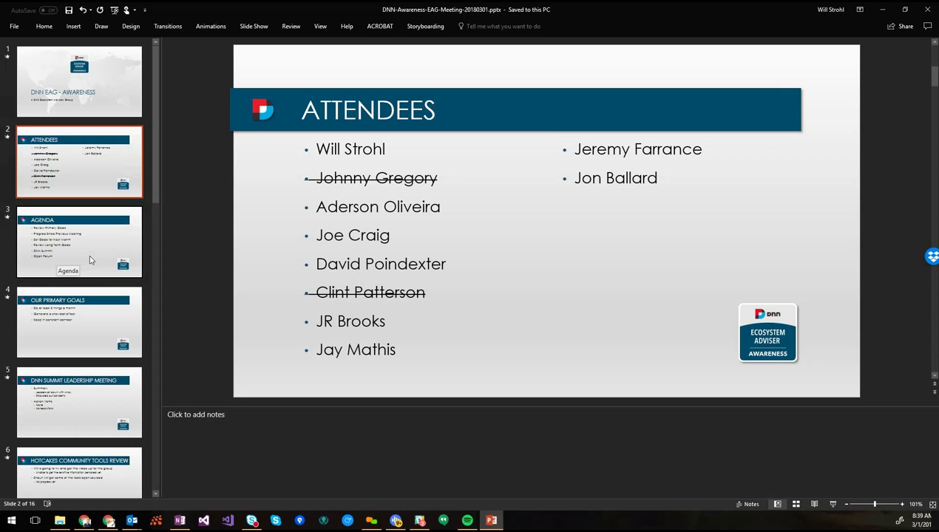
click(91, 259)
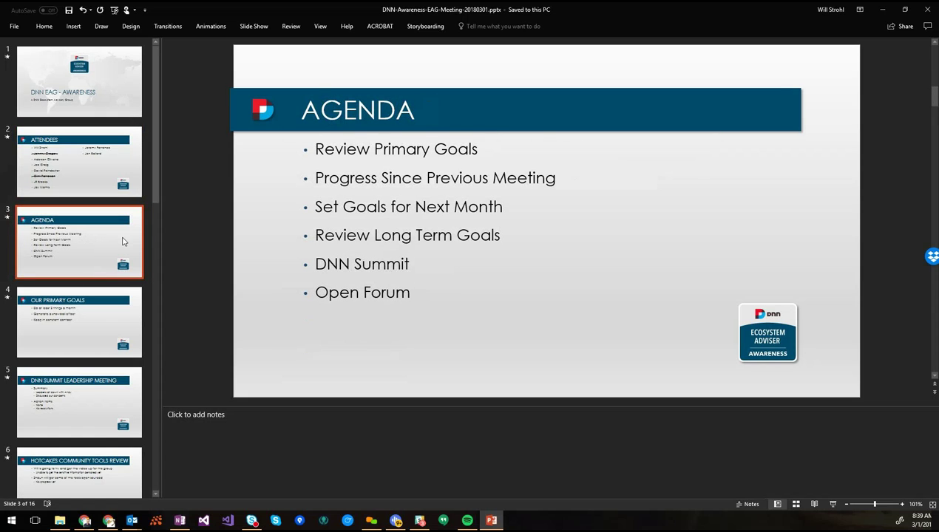
click(87, 326)
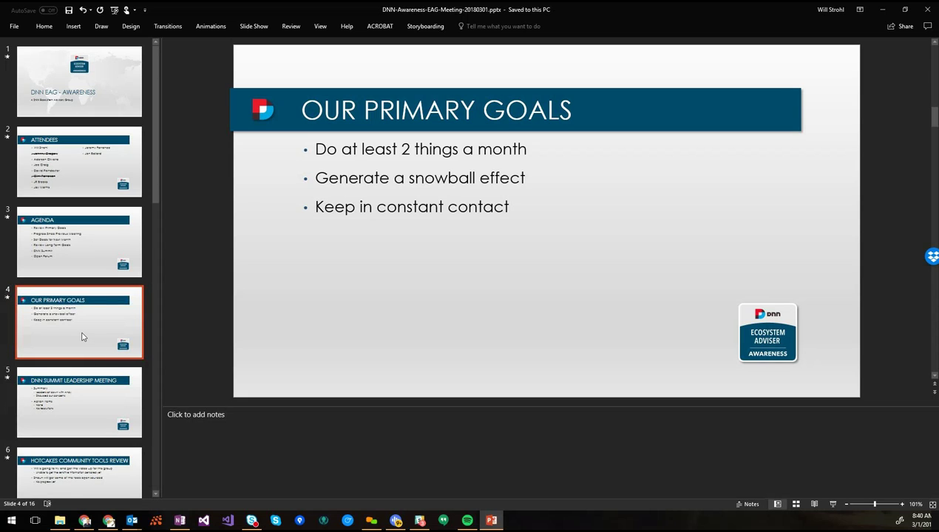
Look over slide 5, DNN Summit Leadership Meeting, with its Summary and Action Items bullets
click(102, 386)
scroll(108, 369, down, 3)
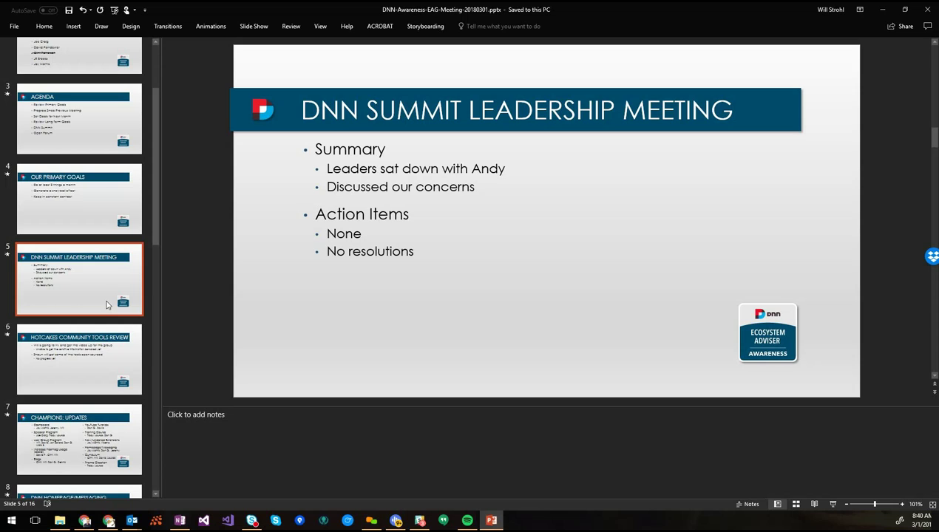
click(82, 314)
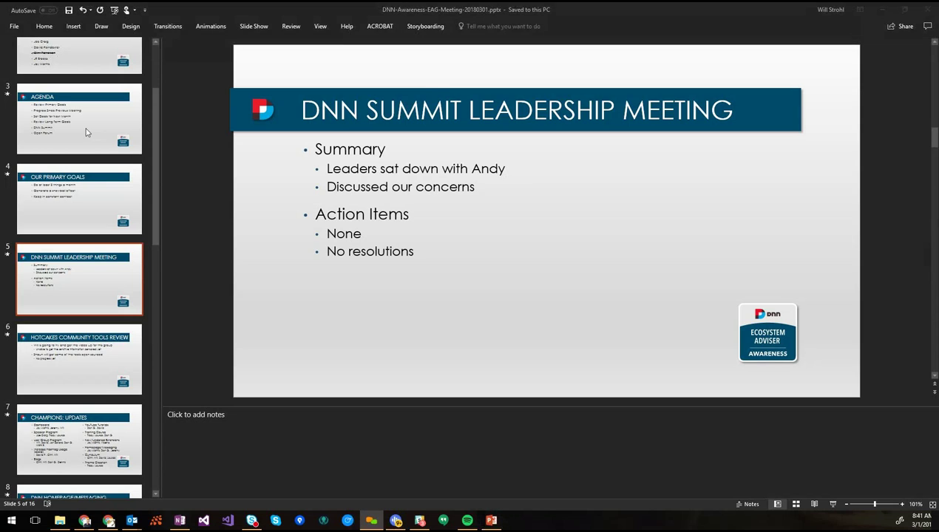
Add a new attendee's name below the last entry in the Attendees slide's right column
click(73, 68)
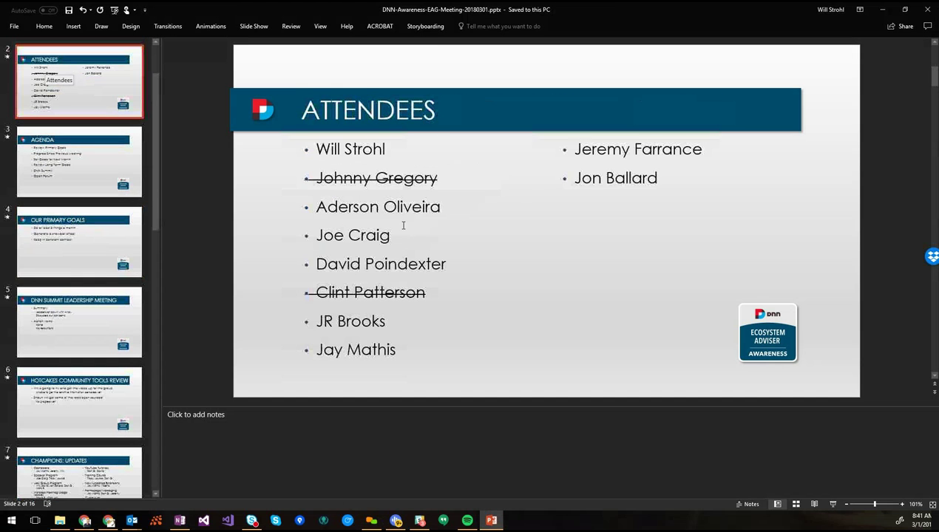
click(665, 174)
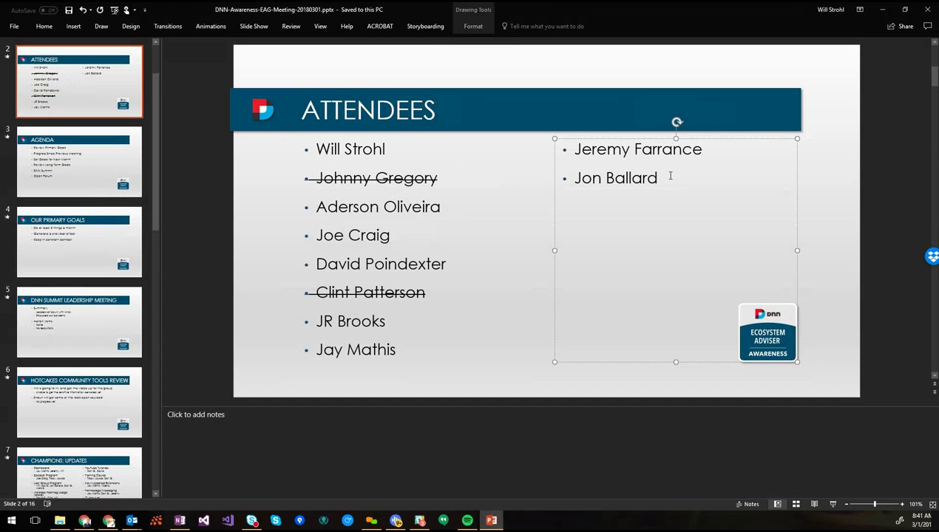
key(Return)
text(Alessandra)
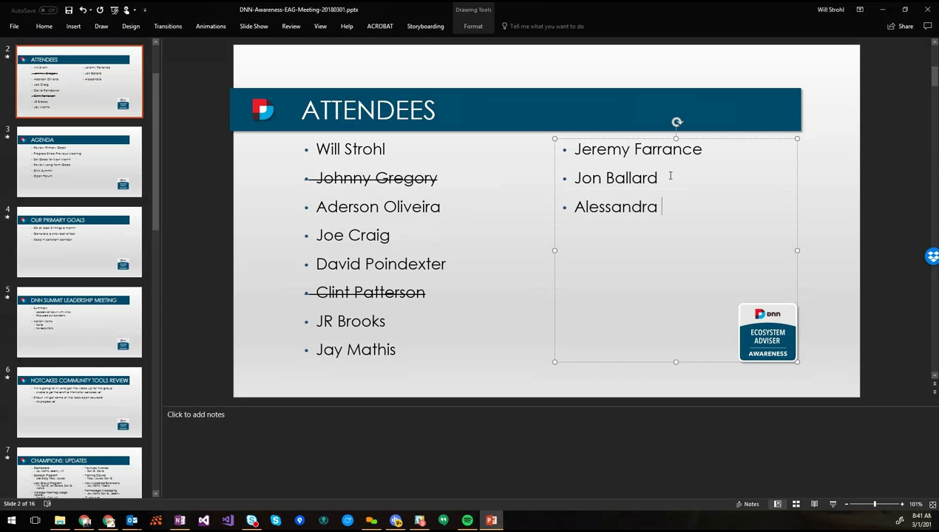
Move on through the Agenda slide to the DNN Summit Leadership Meeting slide
click(85, 186)
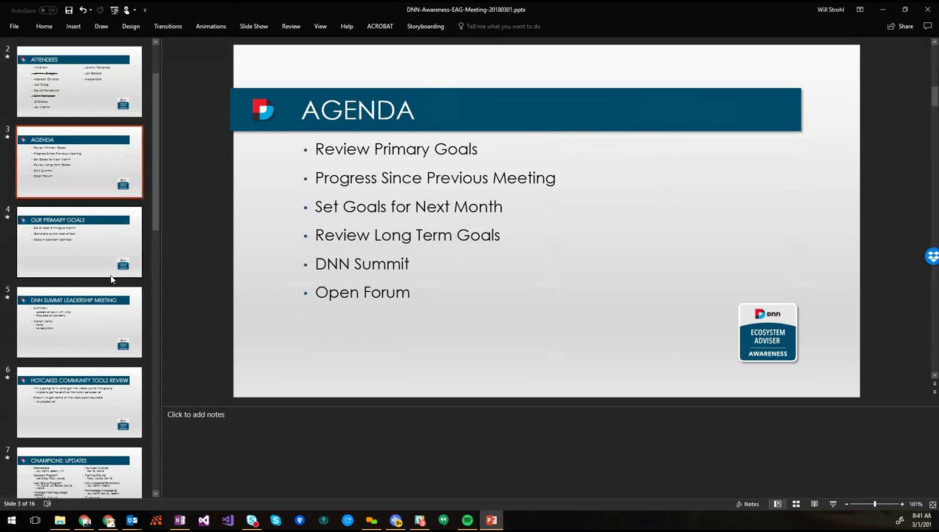
click(97, 339)
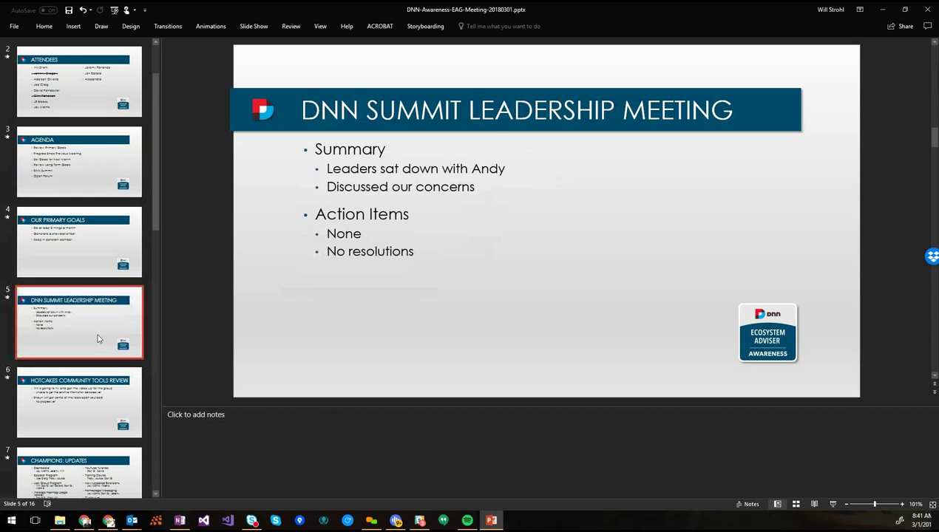
scroll(97, 339, down, 1)
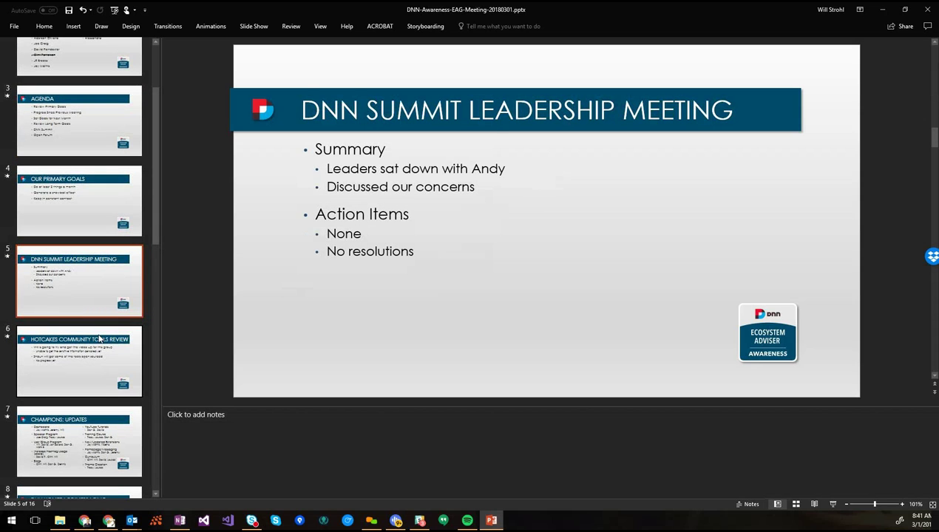
Duplicate slide 5 and retitle the copy 'DNN SUMMIT REVIEW'
key(ctrl+d)
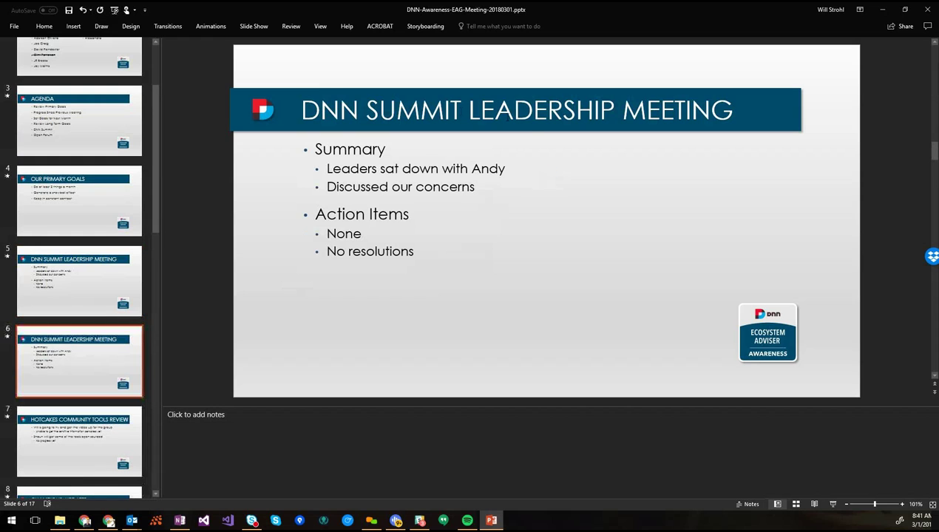
click(472, 112)
key(shift+End)
key(Delete)
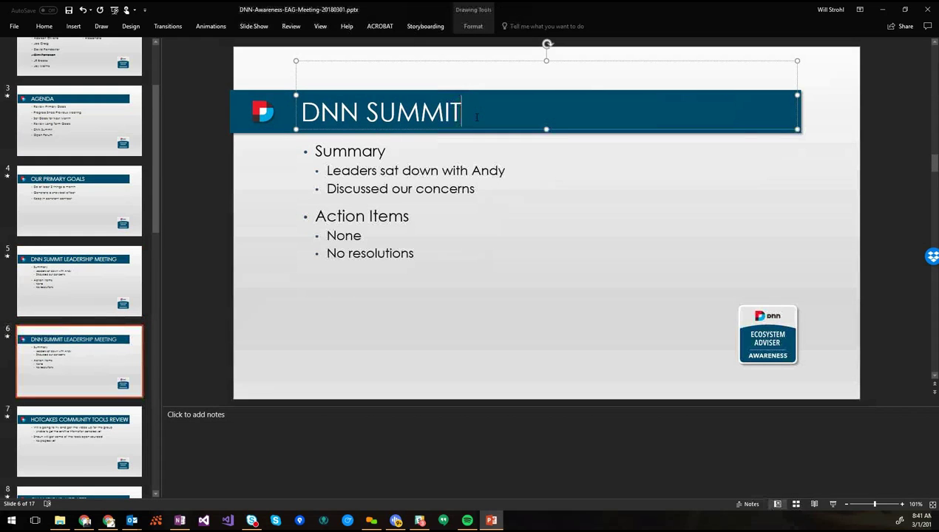
click(376, 148)
key(Home)
click(498, 105)
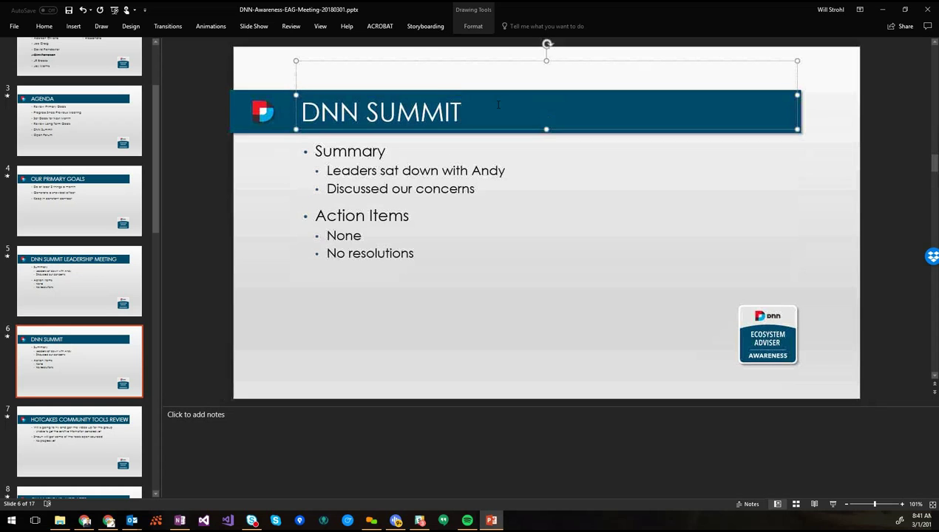
text(REVIEW)
Replace the old body with the first attendee's name and a note requesting proposals for next year's summit
key(ctrl+Return)
key(ctrl+a)
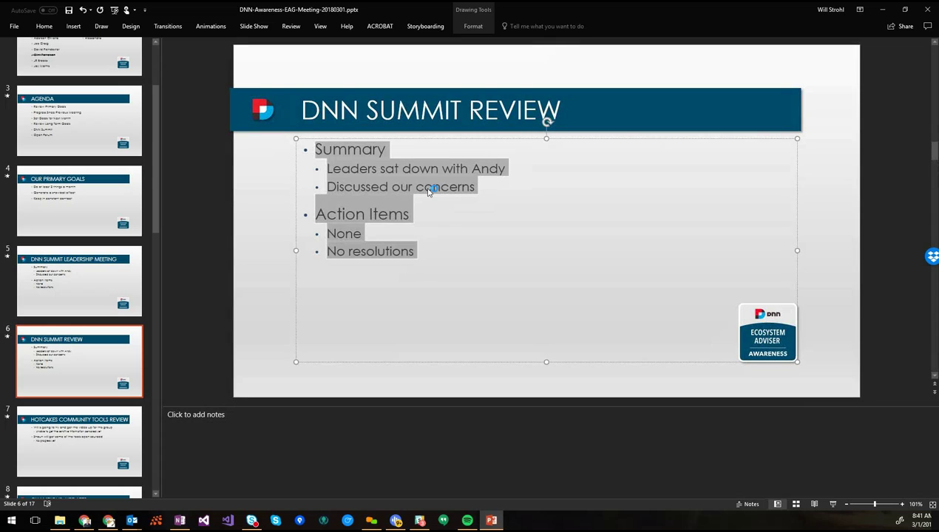
key(BackSpace)
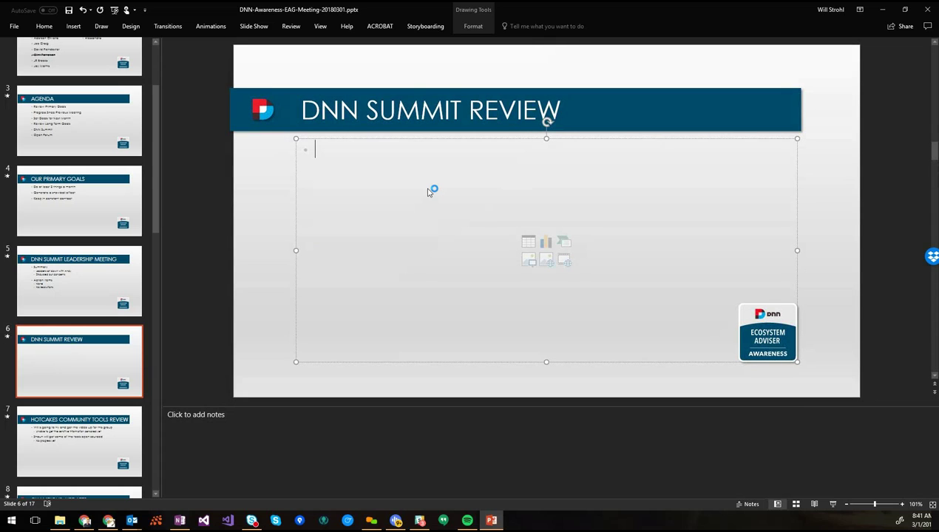
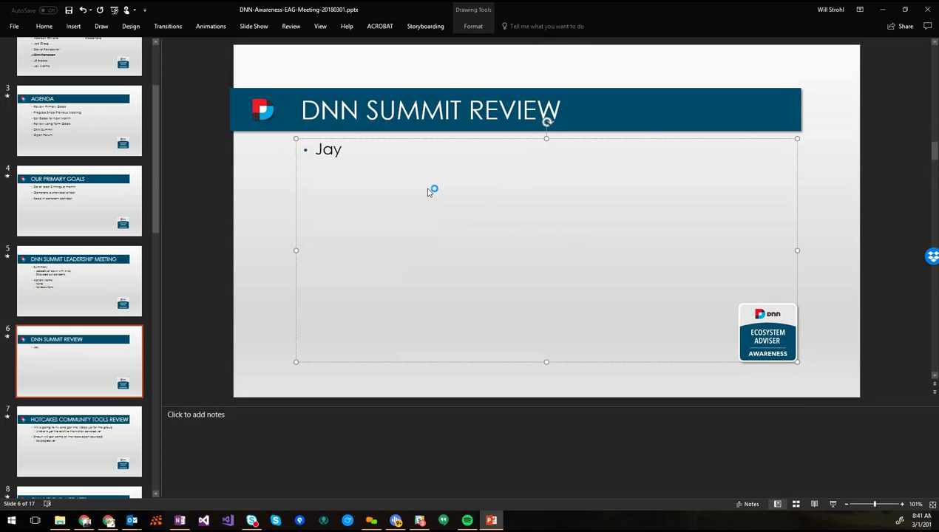
key(Return)
text(Cassidy asked)
key(BackSpace)
text(d for proposals for next year's summit)
Add the note 'Putting together a proposal for HOTlanta' and a second attendee as a top-level bullet
key(Return)
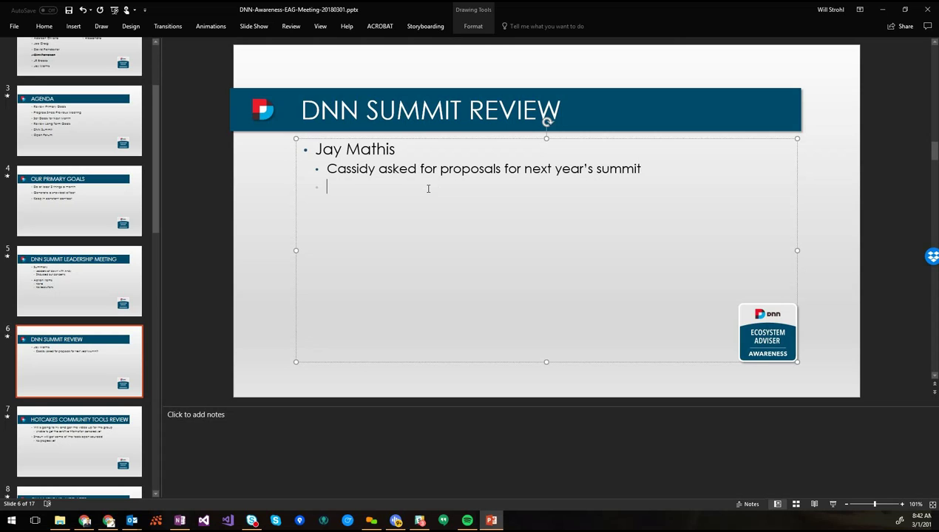
text(Putting together a proposal for HOTlanta)
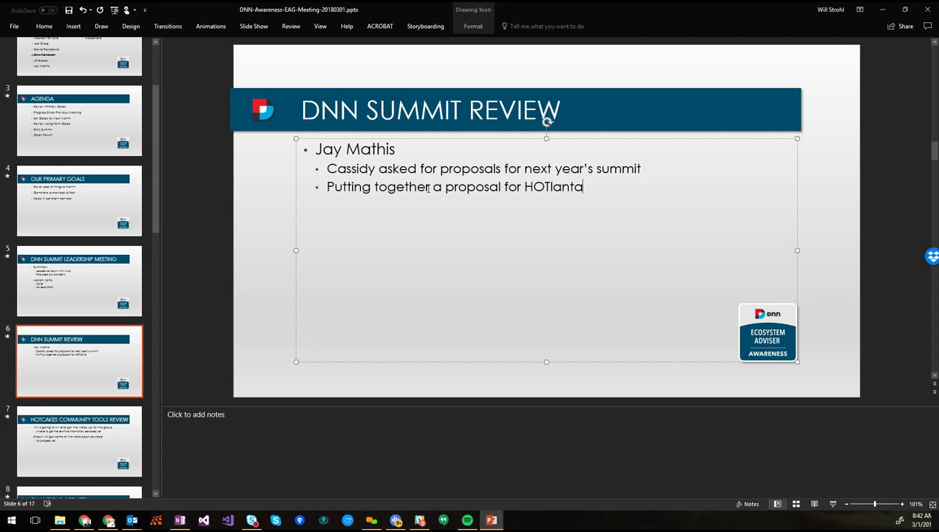
key(Return)
key(Return)
key(shift+Tab)
key(shift+Tab)
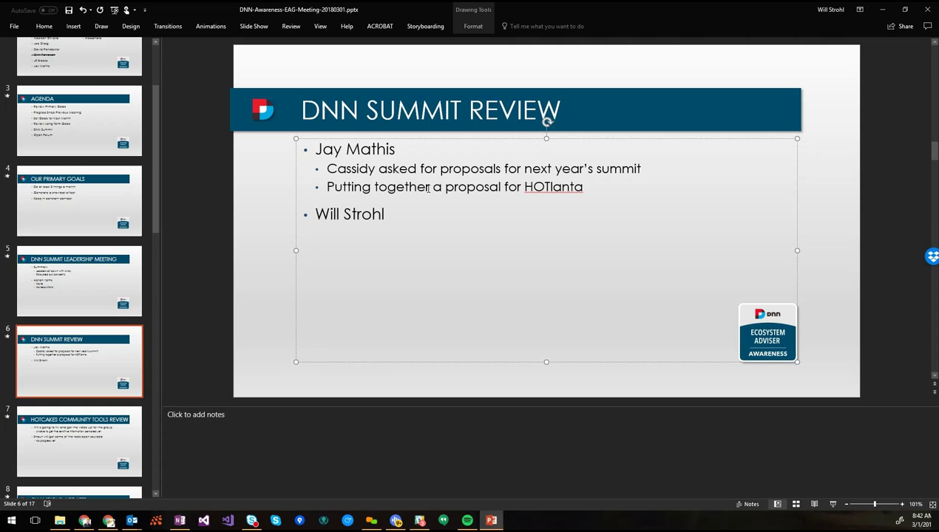
Add the sub-note 'Trying to get a proposal template' below the HOTlanta line
key(Up)
key(End)
key(Return)
text(Trying to get  apropo)
key(ctrl+Left)
key(BackSpace)
key(Right)
key(End)
text(sal template)
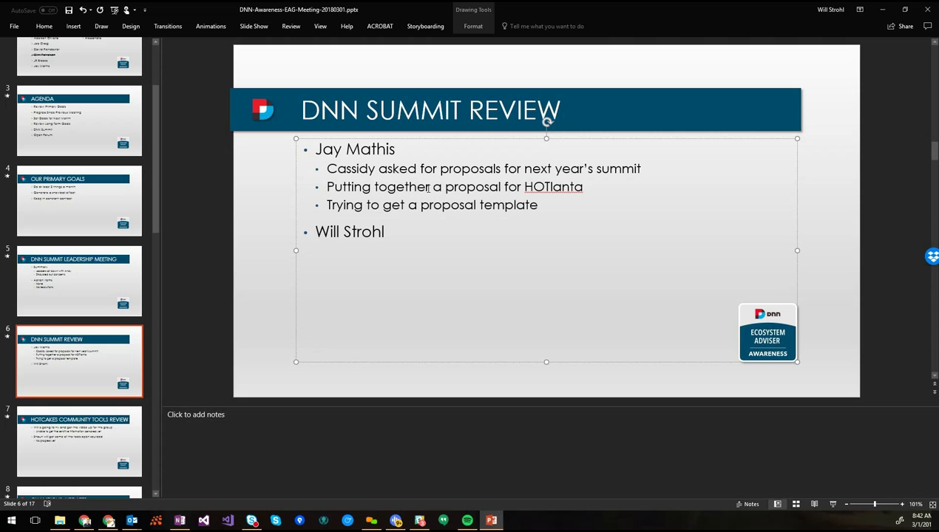
Add a sub-note that the president '(el presidente)' says to get it done quick
key(Return)
text(Clint (el)
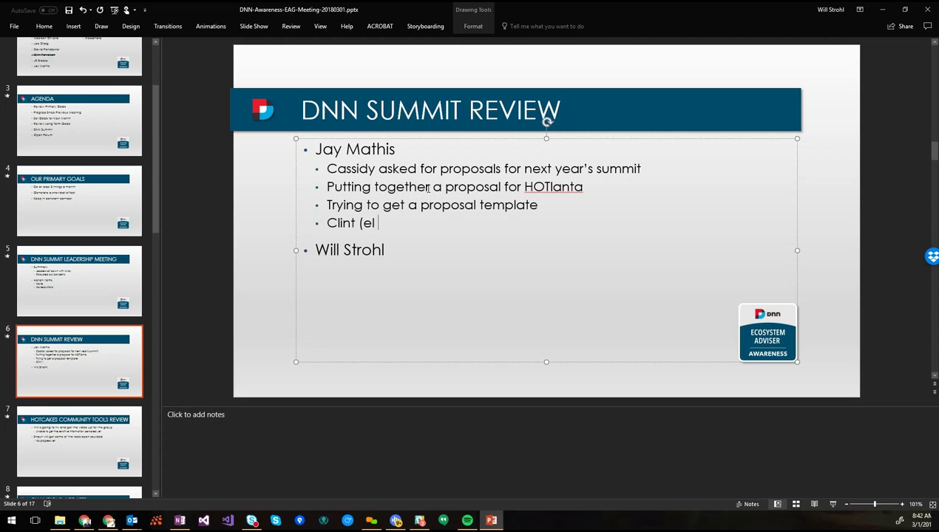
text( presidente)
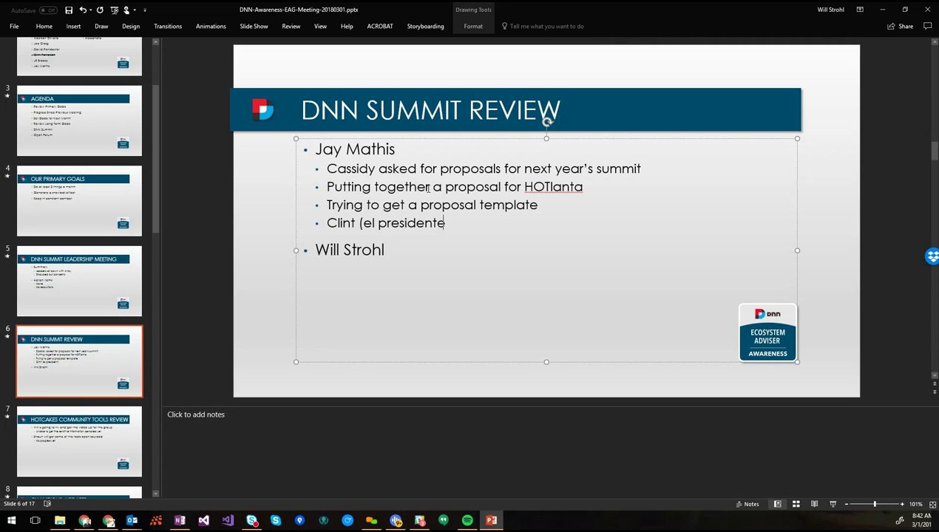
key(BackSpace)
text(s))
key(Left)
key(BackSpace)
text(e)
key(End)
text(says to get it done qic)
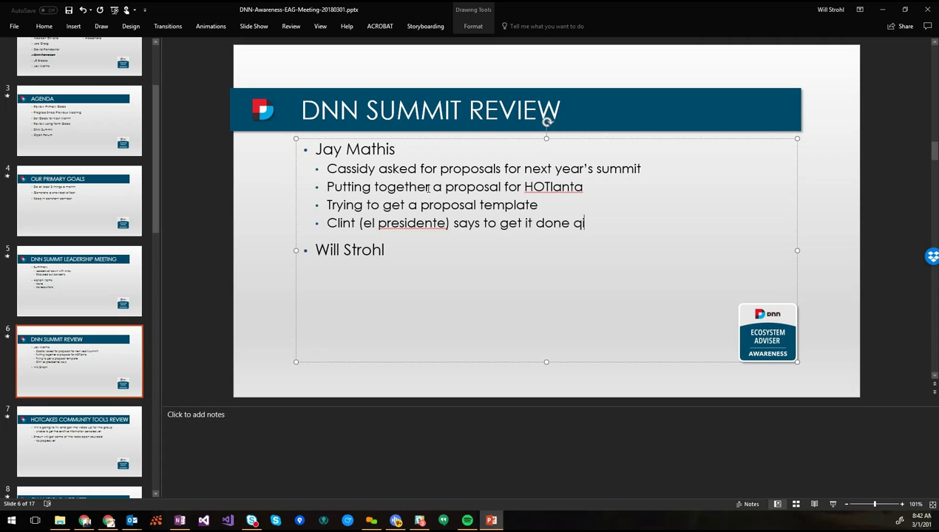
key(BackSpace)
key(BackSpace)
text(uick)
Fix a name typo, finish with 'quickly - other groups are working on this too', and start a sub-bullet under the second attendee
key(Up)
key(Up)
key(Up)
key(ctrl+Left)
key(ctrl+Left)
key(ctrl+Left)
key(ctrl+Left)
key(ctrl+Left)
key(ctrl+Left)
key(ctrl+Left)
key(Left)
key(Left)
key(Left)
key(Left)
key(Left)
key(Left)
key(Right)
key(Right)
key(Right)
key(Right)
key(Right)
key(Right)
key(shift+Left)
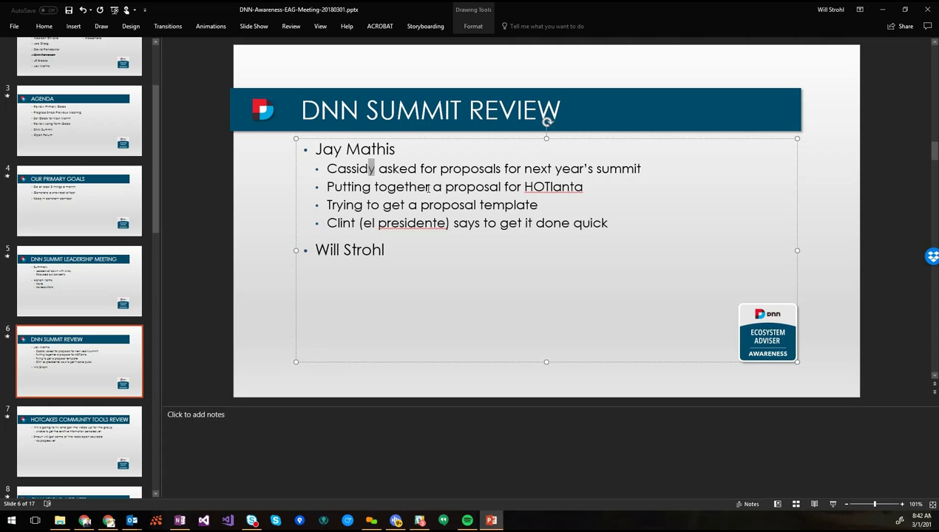
text(i)
key(Down)
key(Down)
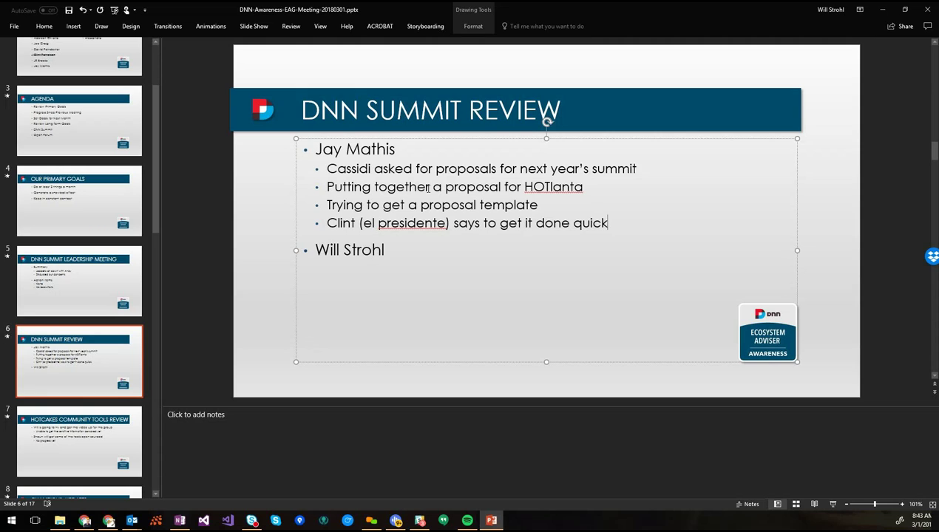
text(ly - other groups are )
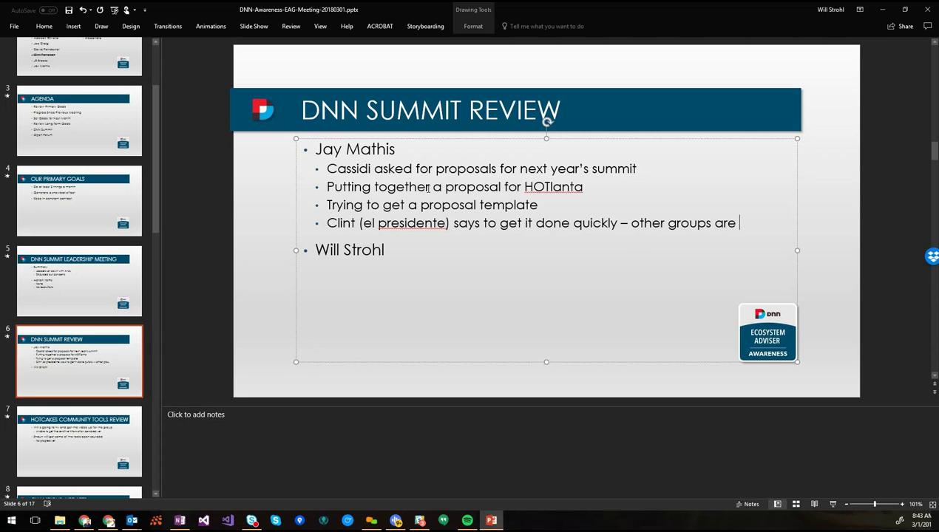
text(working on this too)
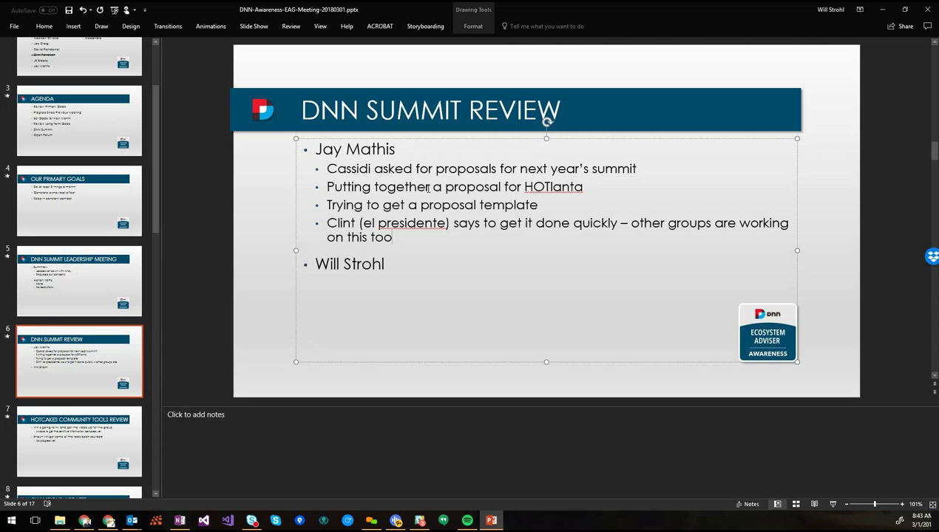
key(Down)
key(Return)
key(Tab)
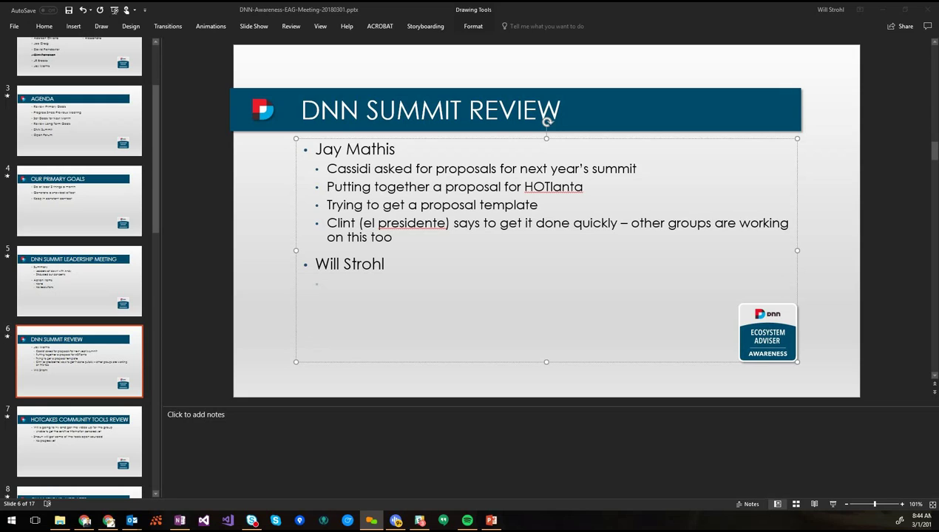
On slide 9, DNN Homepage/Messaging, enter the first attendee's name and start an indented line
click(42, 358)
scroll(41, 355, down, 10)
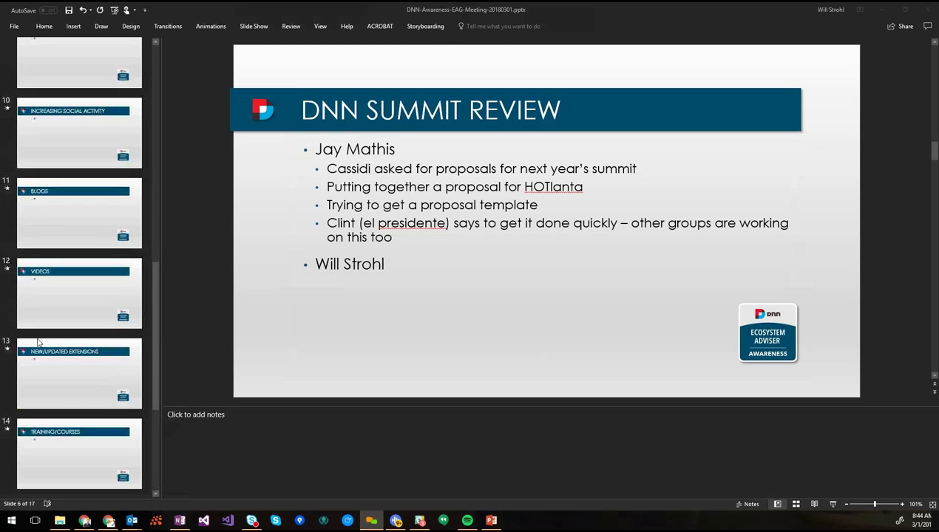
scroll(61, 183, up, 2)
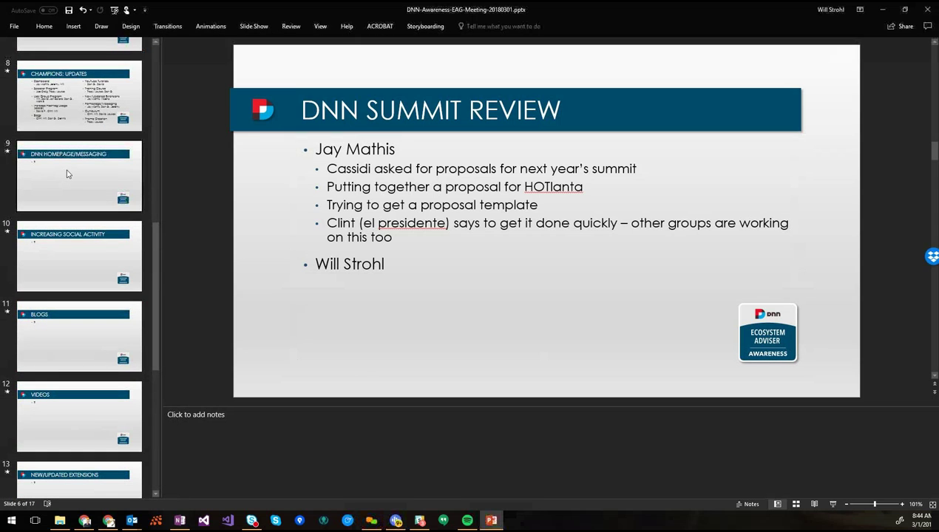
click(66, 174)
click(328, 153)
click(322, 150)
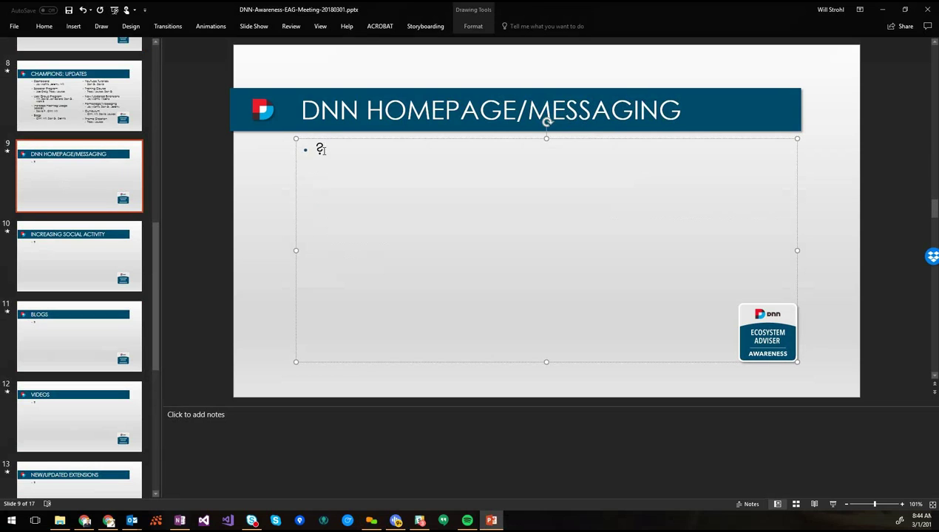
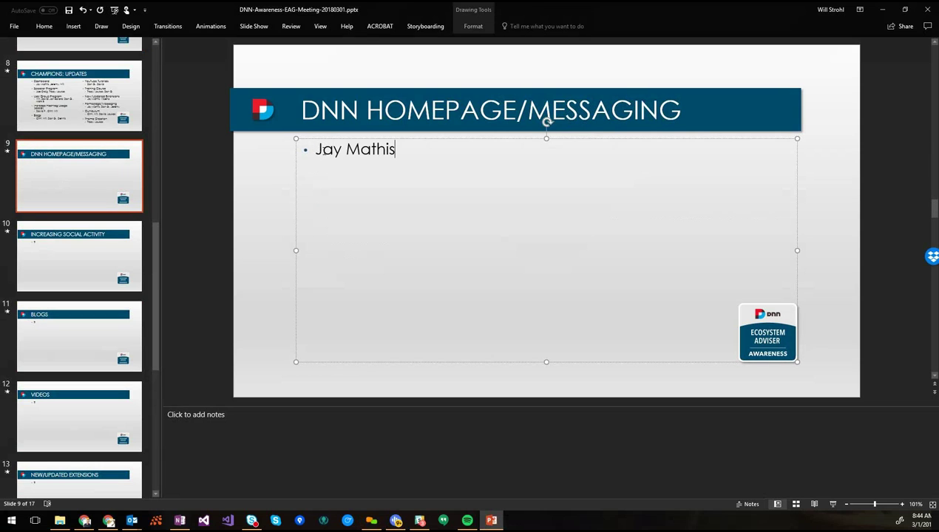
key(Return)
key(Tab)
Add sub-points 'Put together a proposal on what he thinks it should be' and '5-6 examples of what it could/should be'
text(Put togeth)
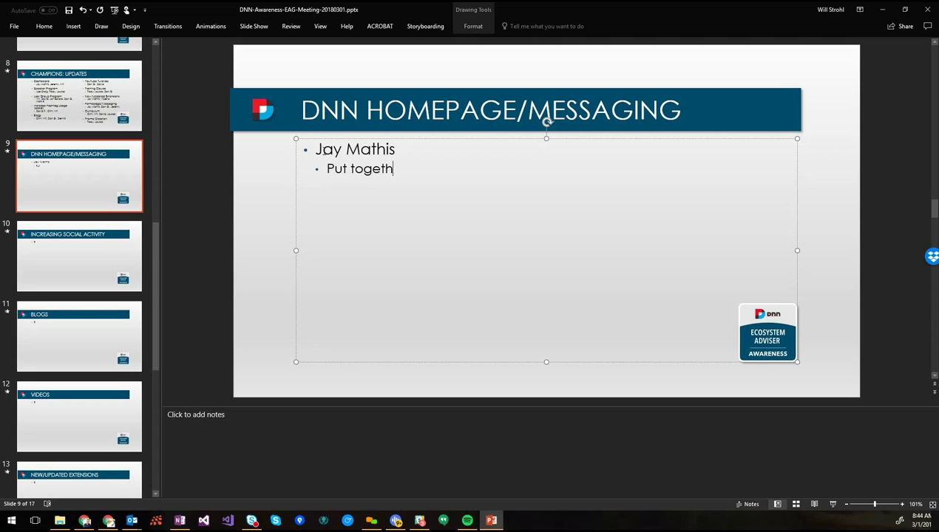
text(er a proposal on wha)
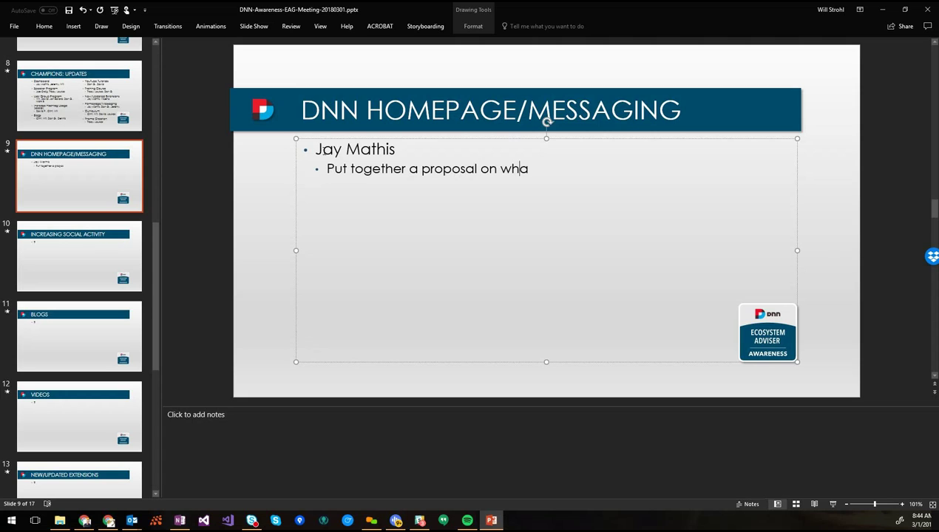
text(t he thinks it should be)
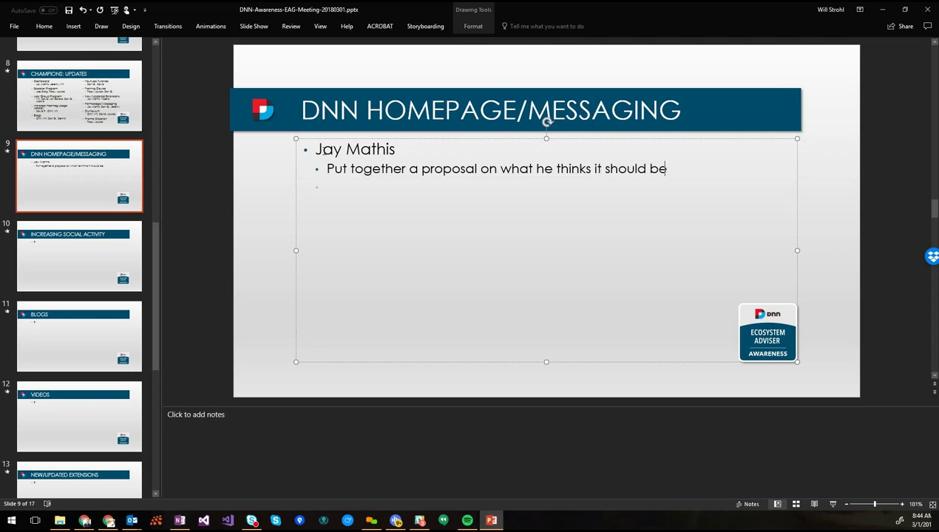
key(Return)
text(5-6 examples of what it c)
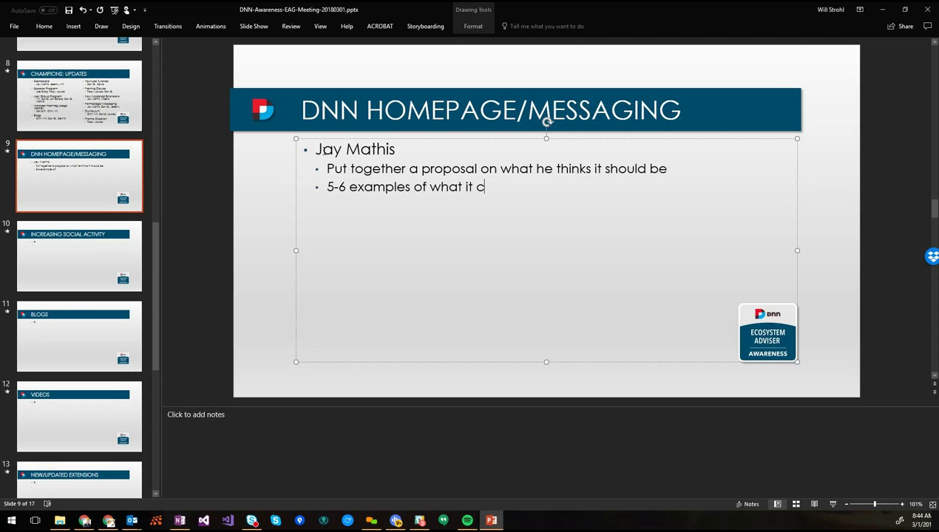
text(ould/should be)
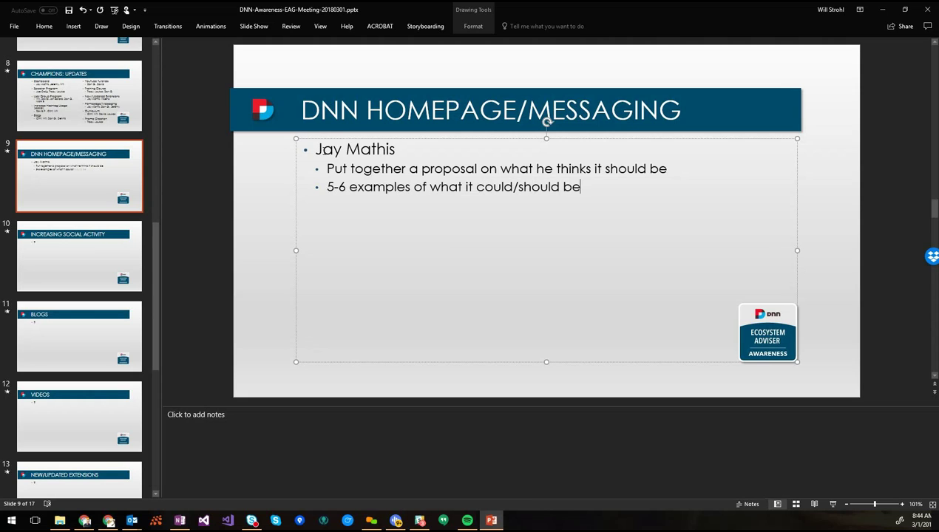
Add the sub-point 'Below the fold has separate messaging that speaks to different targets'
key(Return)
text(Below the fold)
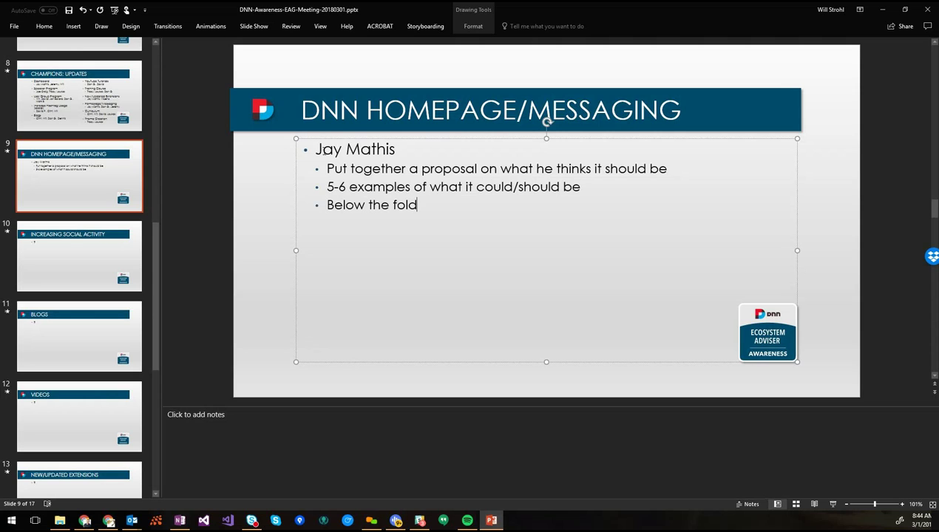
text( has separate messa)
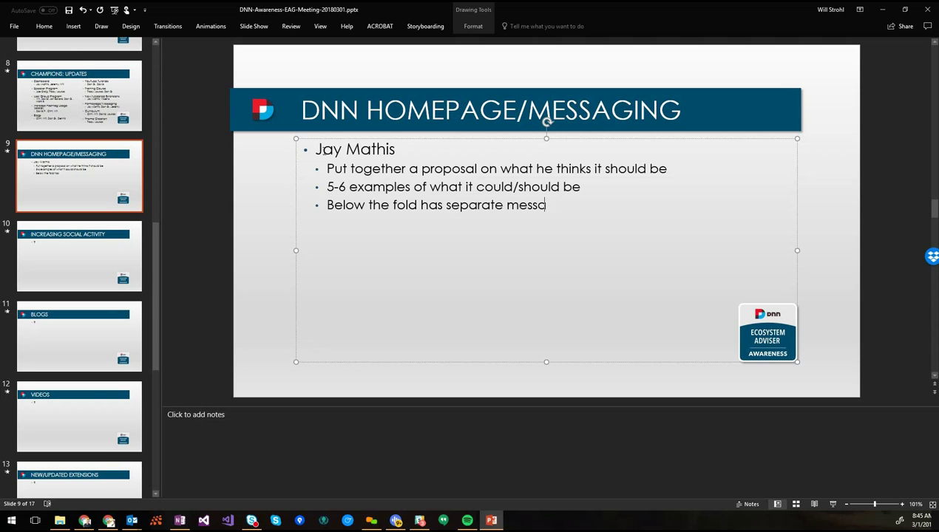
text(ging that sped)
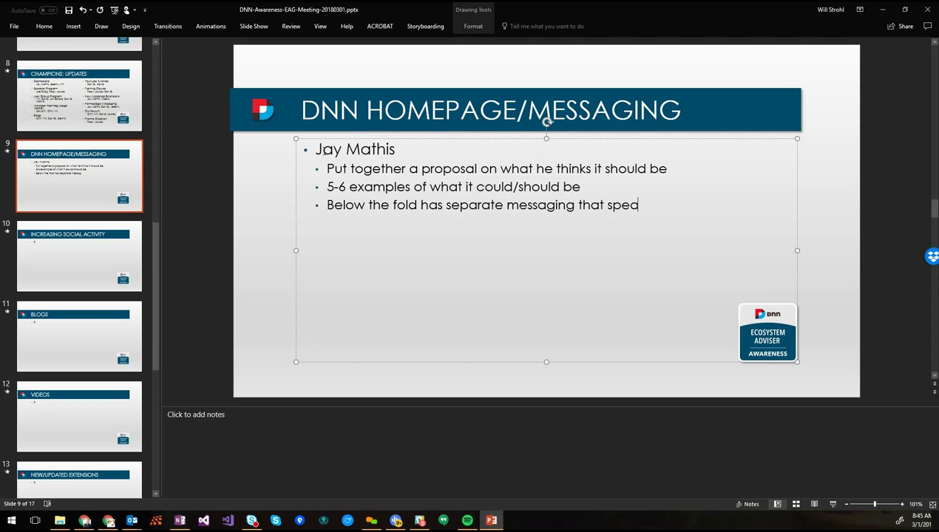
key(BackSpace)
text(aks to different)
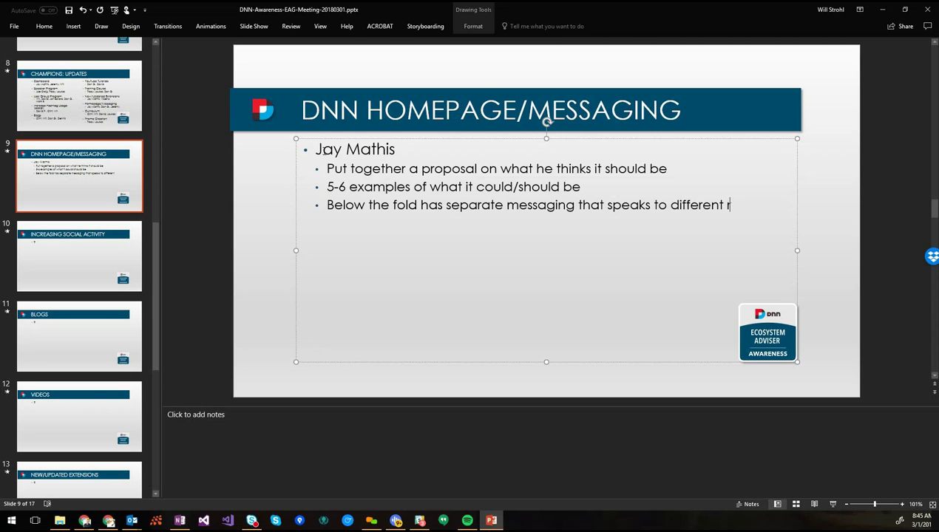
text( targets)
List the targets: Business users (c-level, decision-makers), Partners (selling DNN, implementing), and Developers
key(Return)
text(Busin)
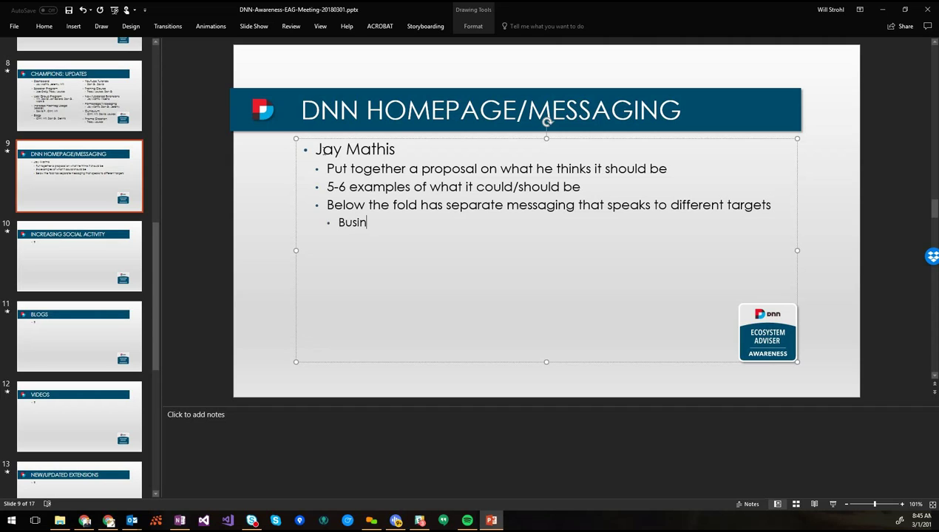
text(ess users )
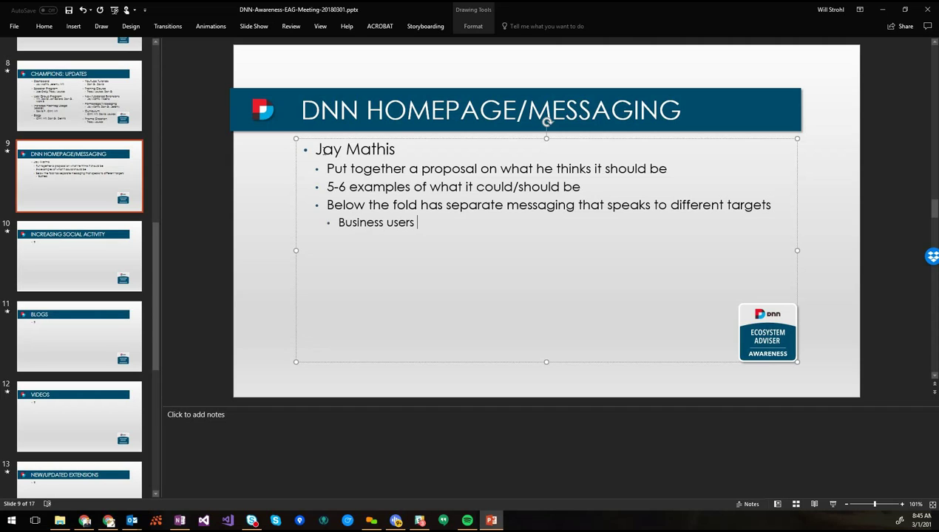
text((c-level, decision)
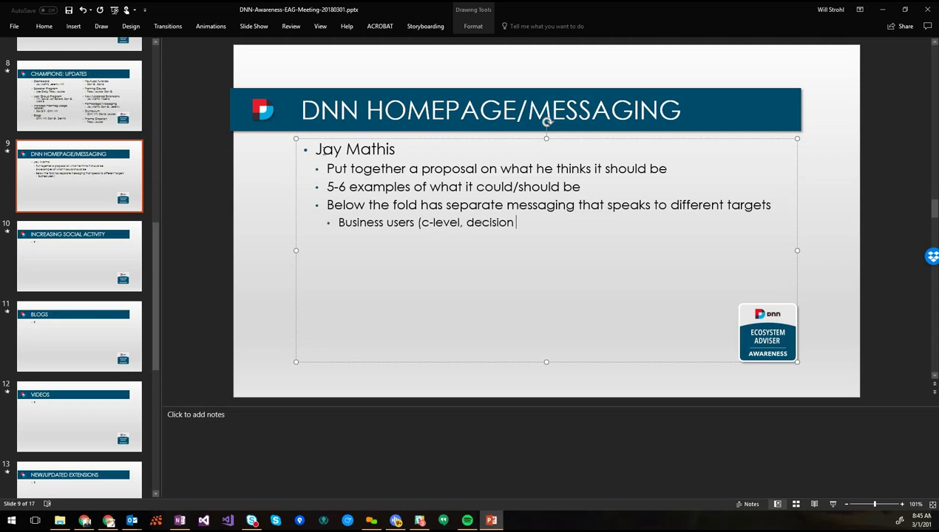
text( makers))
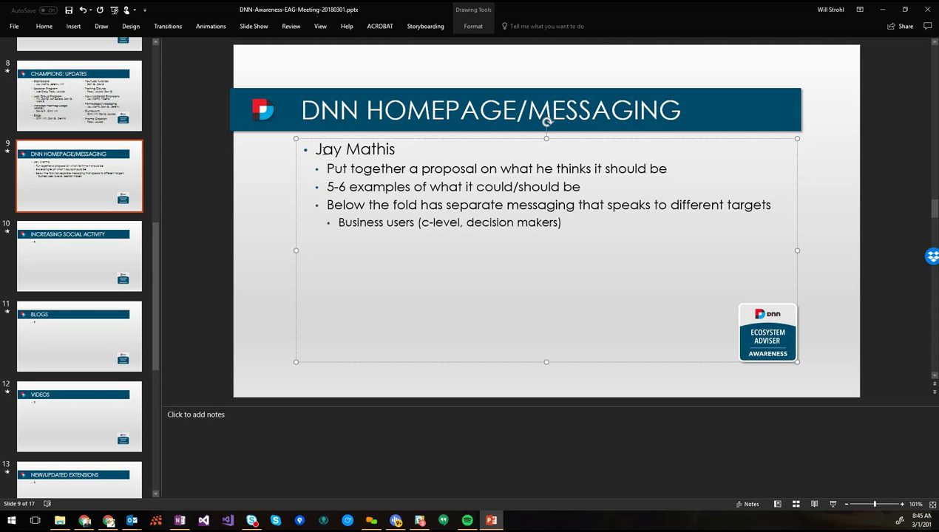
key(BackSpace)
text(-)
key(End)
key(Return)
text(Partners )
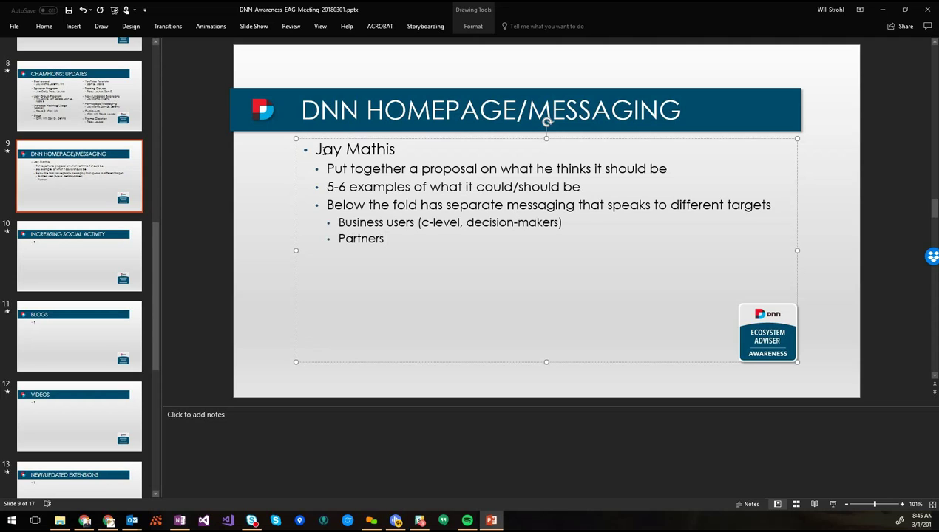
text((selling DNN)
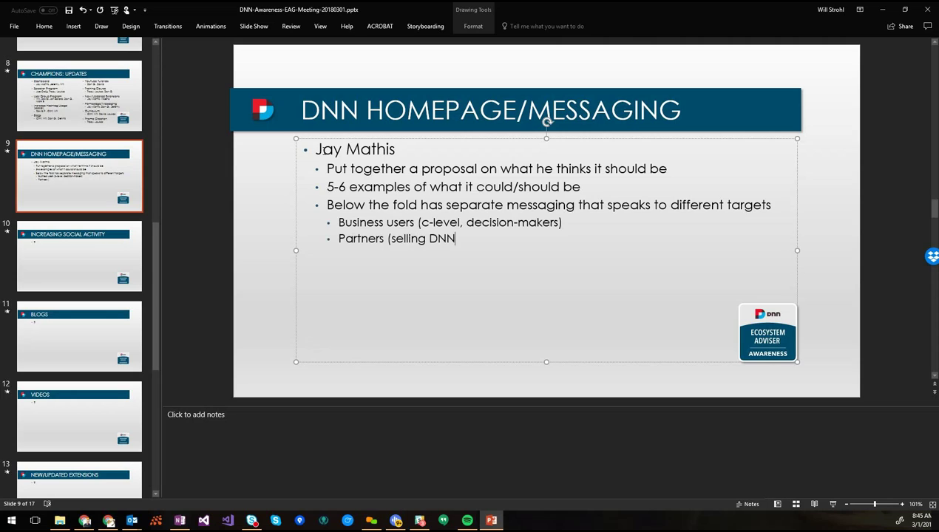
text(, impleme)
key(BackSpace)
key(BackSpace)
text(ementing))
key(Return)
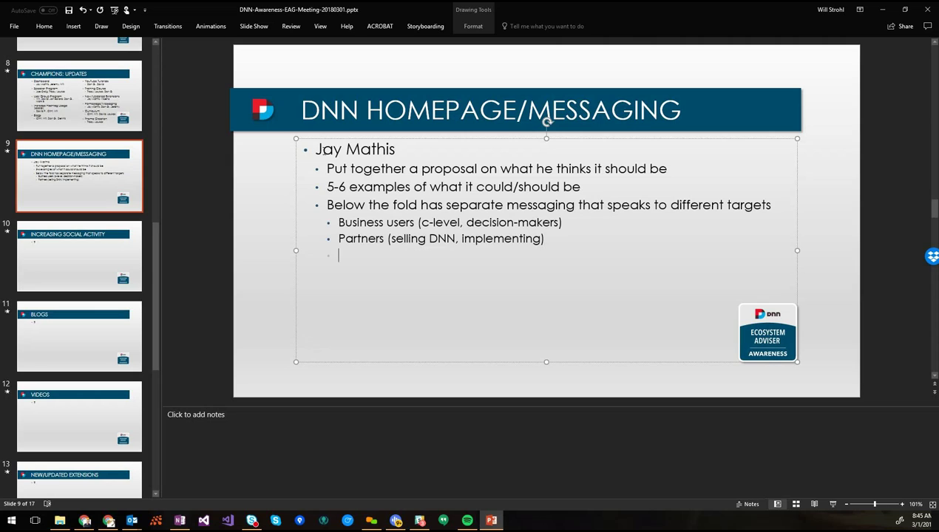
text(Developers)
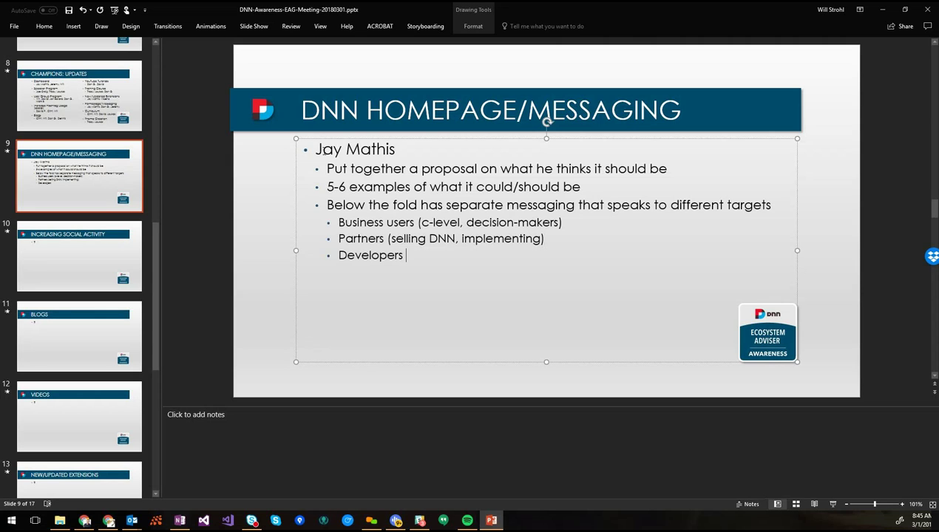
text(()
Close the Developers bullet with the aside 'Y No Designers?)'
text(Y No Designers?))
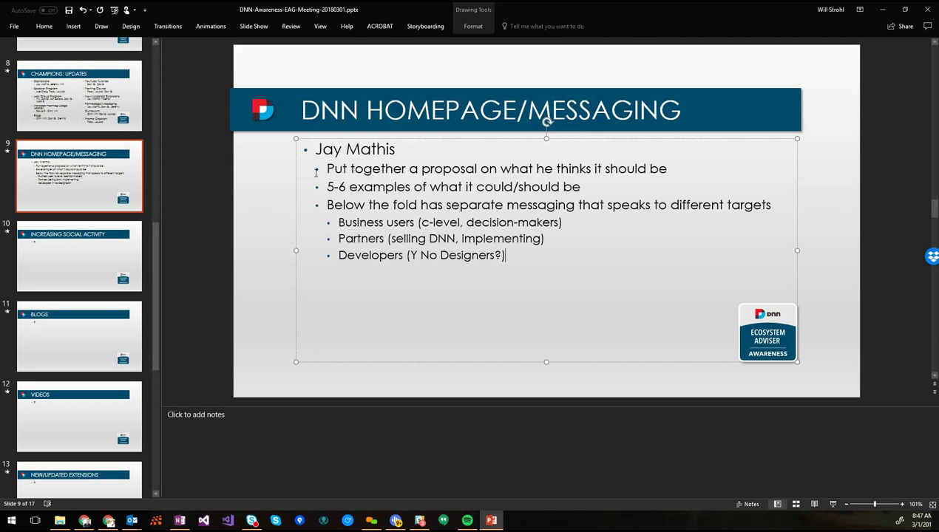
Remove the Y No Designers aside and add a second attendee's name as a top-level bullet
key(shift+Left)
key(shift+Left)
key(shift+Left)
key(shift+Left)
key(shift+Left)
key(shift+Left)
key(shift+Left)
key(shift+Left)
key(shift+Left)
key(shift+Left)
key(shift+Left)
key(shift+Left)
key(shift+Left)
key(shift+Left)
key(shift+Left)
key(shift+Left)
key(shift+Left)
key(shift+Left)
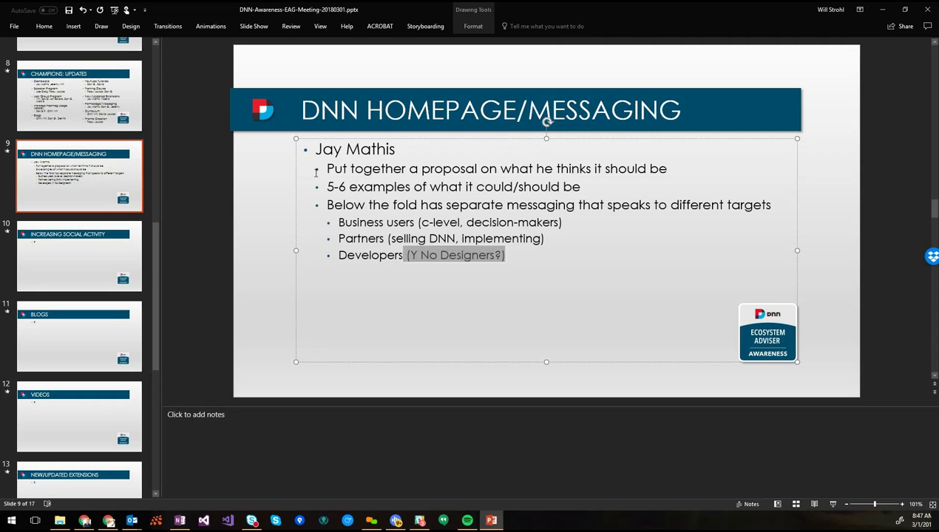
key(Delete)
key(Return)
key(Return)
key(BackSpace)
key(BackSpace)
key(Tab)
key(BackSpace)
key(BackSpace)
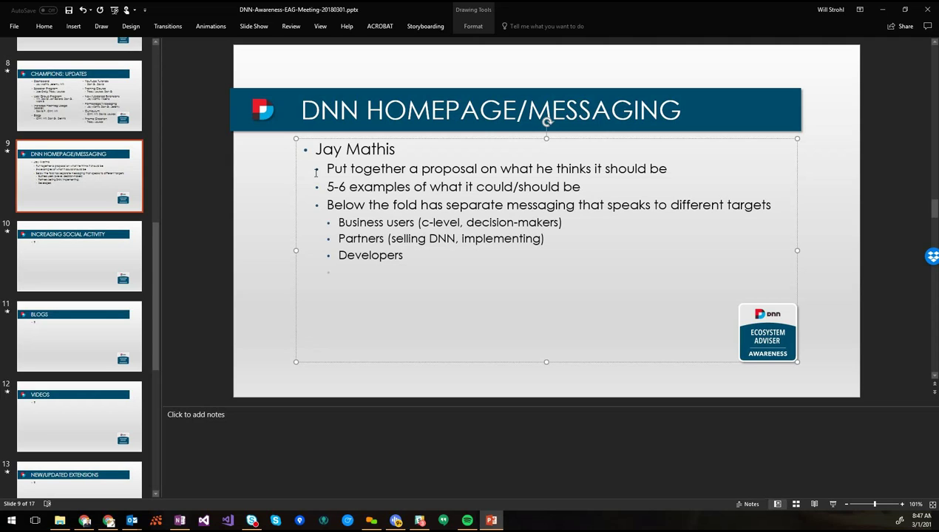
key(shift+Tab)
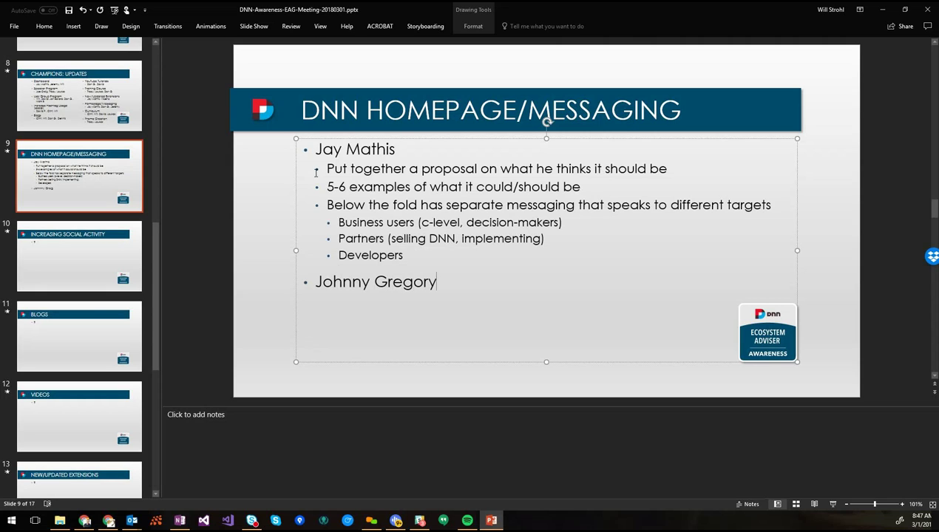
Add sub-points 'Feels that there is missing messaging' and '"Community can get help/resources"'
key(Return)
key(Tab)
text(Feels that the )
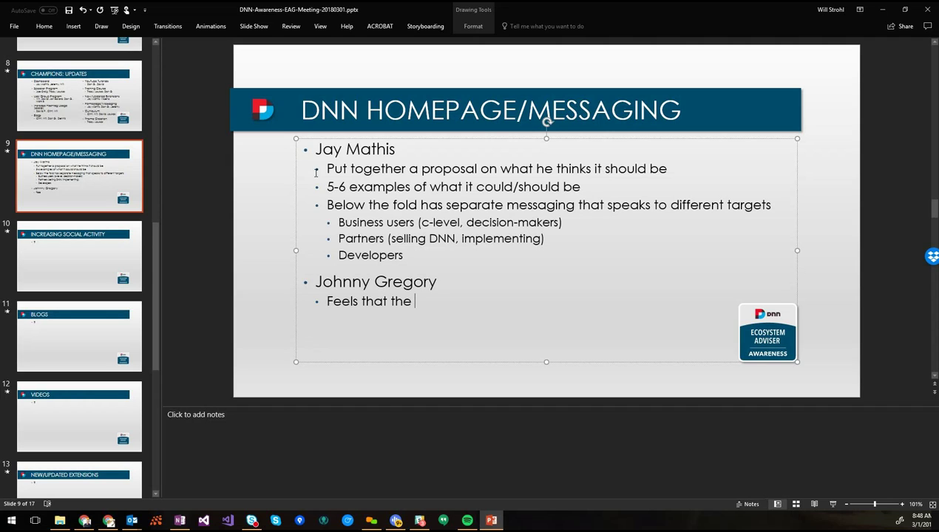
text(current? Site is)
key(Left)
key(Left)
key(ctrl+Left)
key(ctrl+Left)
key(ctrl+Left)
key(shift+End)
text(re is missing messaging)
key(Return)
text(Community )
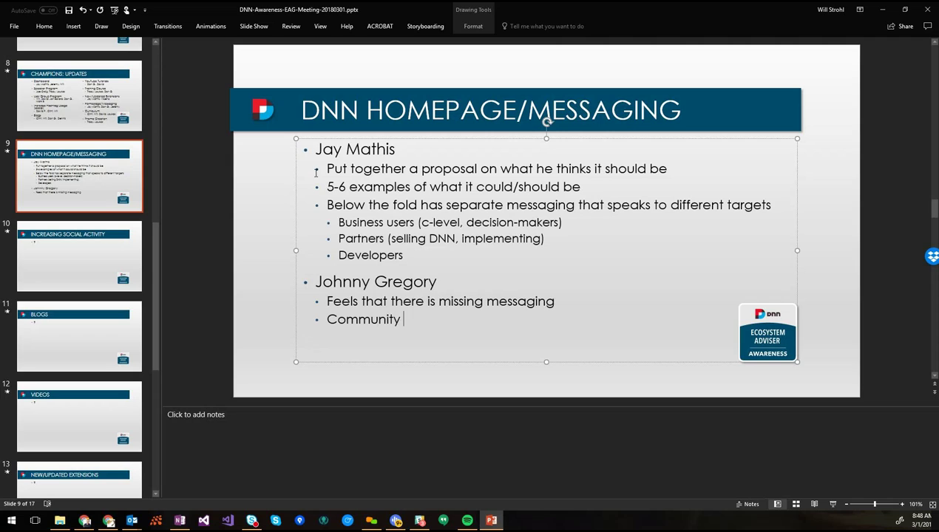
text(can get help/)
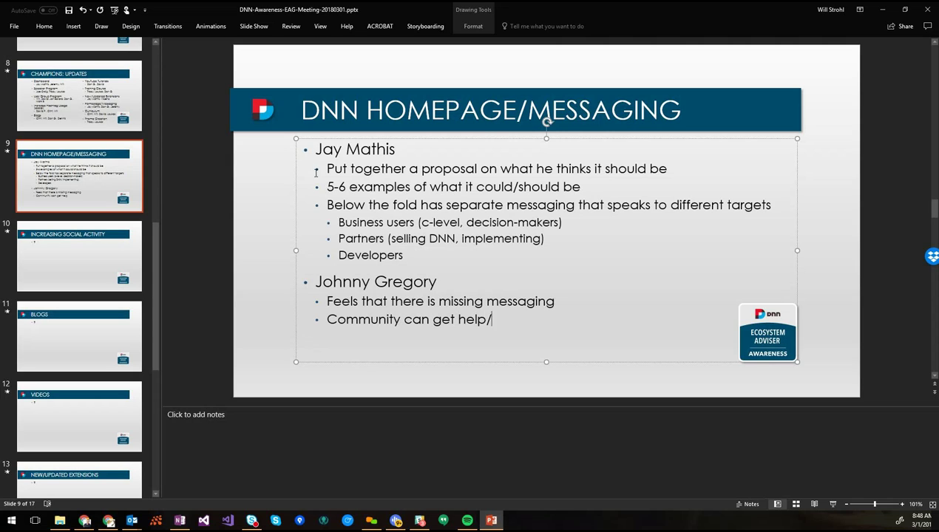
text(resources")
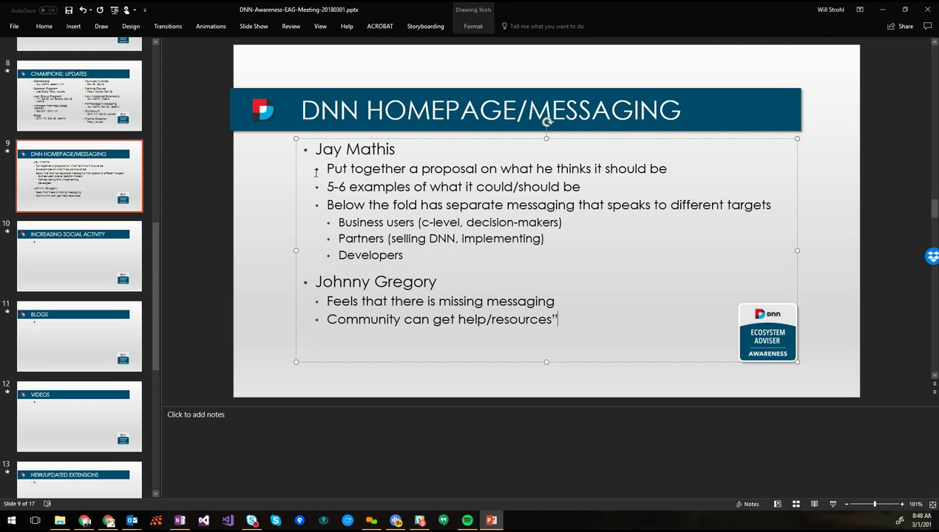
key(Home)
text(")
key(End)
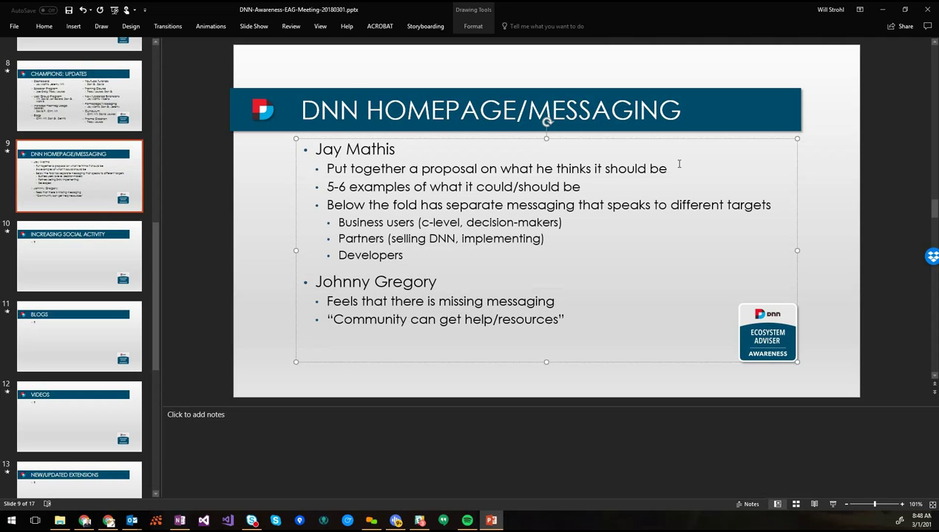
Add quoted sub-points 'Technology is...' and 'Backed by an awesome community'
key(Return)
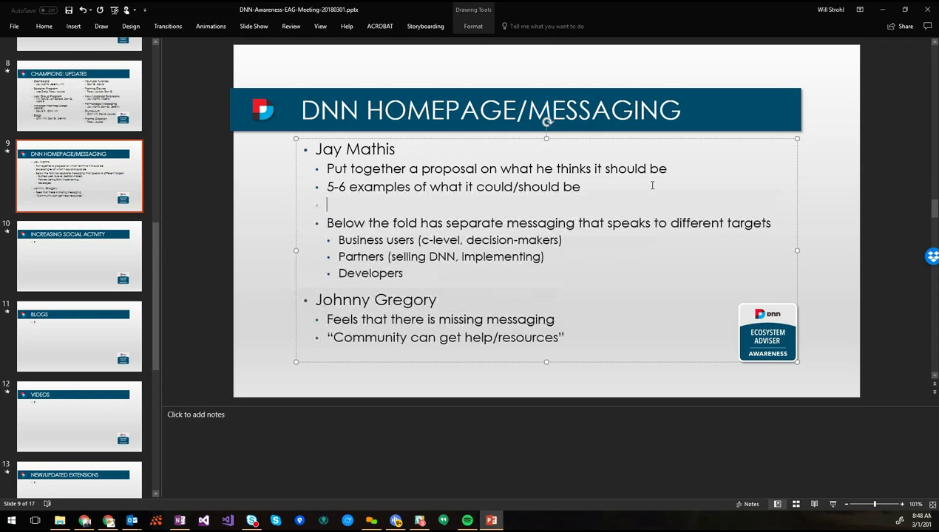
text(“Tech)
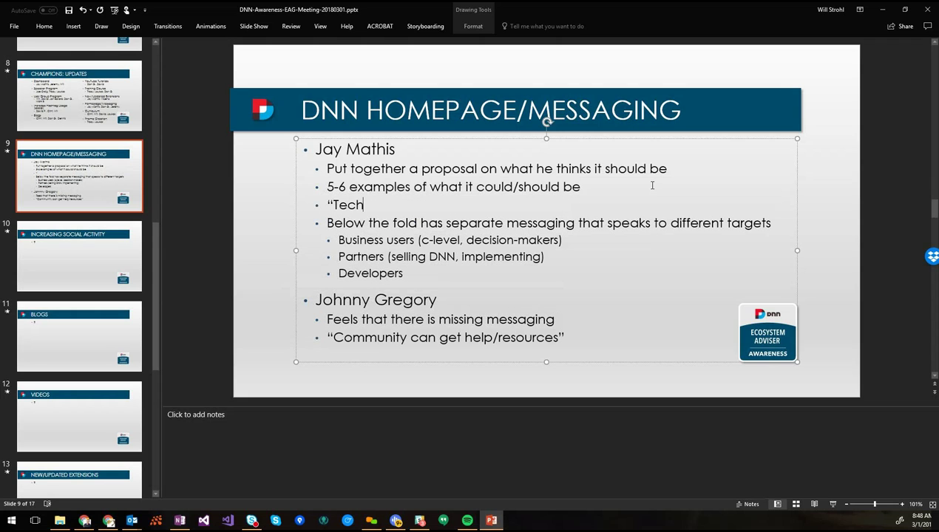
text(nology is...")
key(Return)
text(")
text(Back)
text(ed by an o)
key(BackSpace)
text(awesome community”)
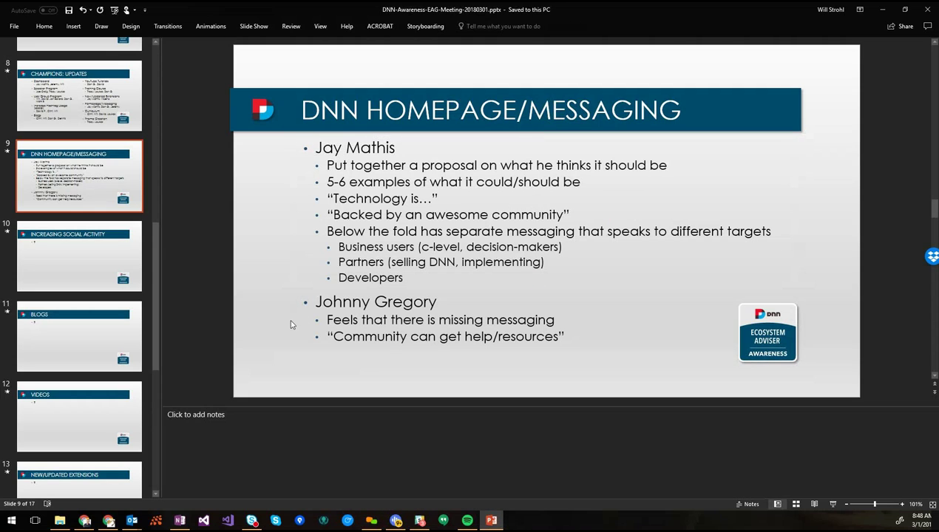
Append '(open source, ecosystem, etc.)' to the Technology line and save the deck
click(441, 302)
click(477, 201)
text((open source, ecosyste)
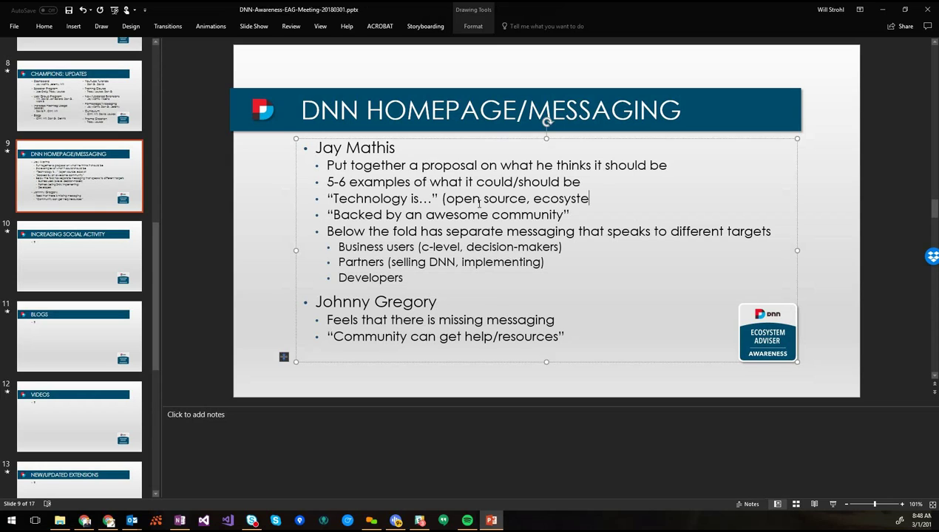
text(m)
text(, etc.))
key(ctrl+s)
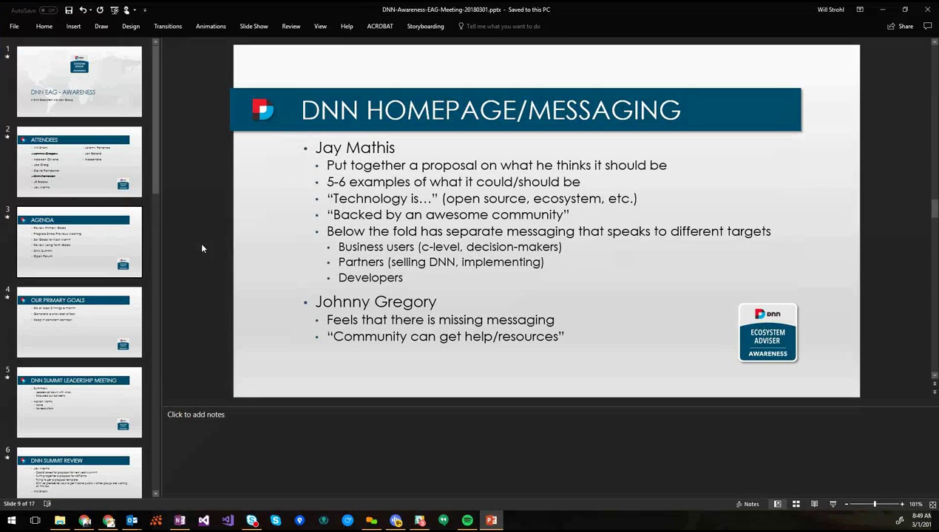
Add the bullet 'Hopes to have it in Slack later today' below the proposal line, then save
click(444, 283)
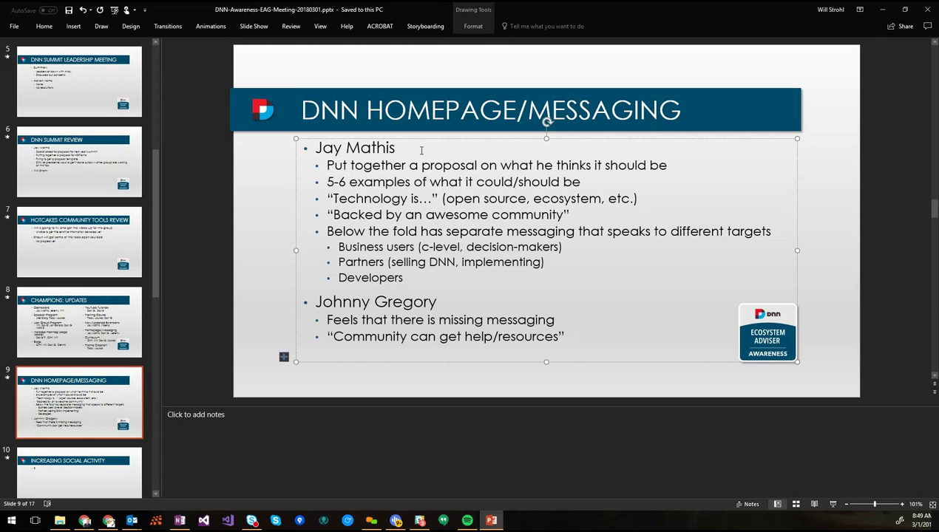
key(Down)
key(End)
key(Return)
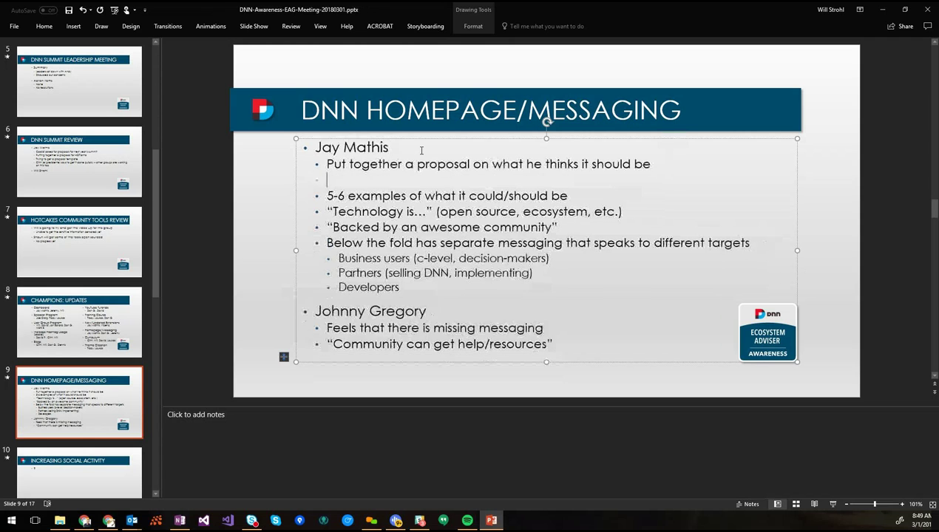
text(Hopes to have it in )
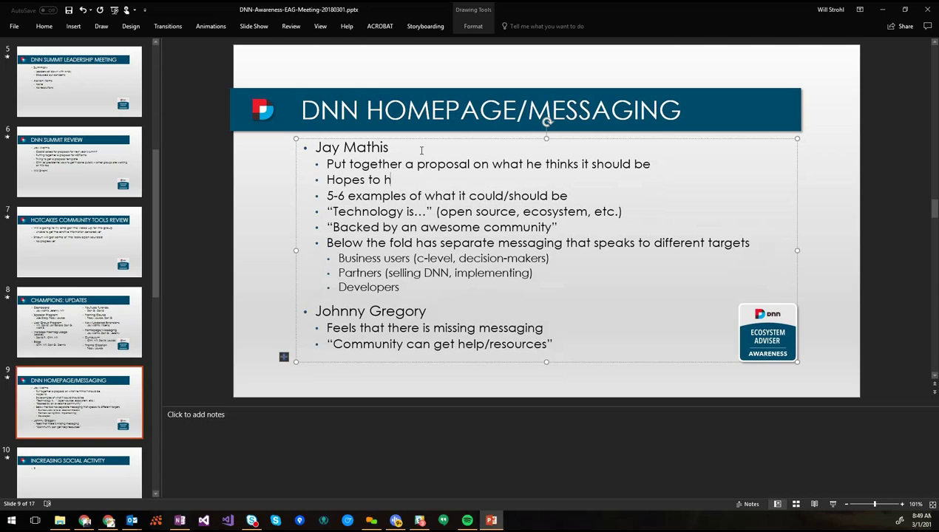
text(Slack laste)
key(BackSpace)
key(BackSpace)
key(BackSpace)
text(ter today)
key(ctrl+s)
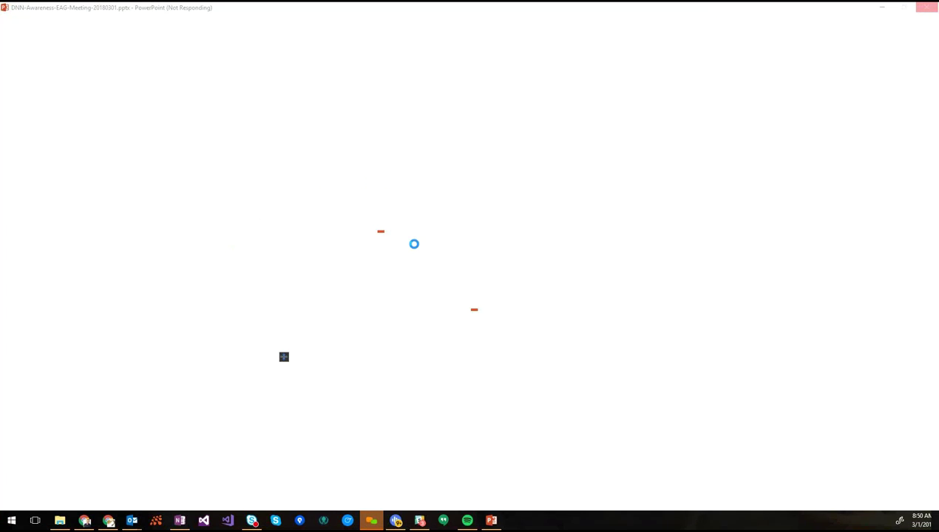
On slide 6, DNN Summit Review, enter three attendee names on the empty sub-bullet
scroll(72, 125, up, 5)
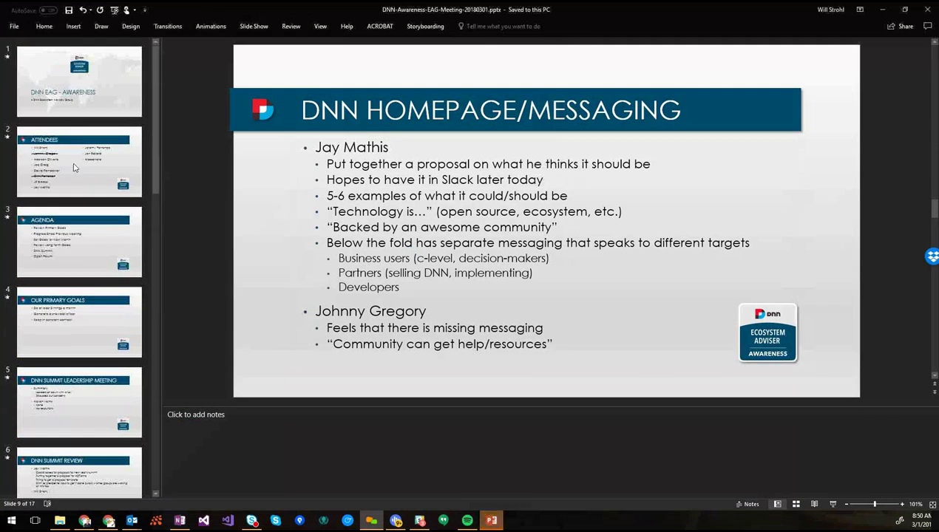
click(65, 434)
scroll(65, 438, down, 3)
click(74, 357)
scroll(118, 370, down, 3)
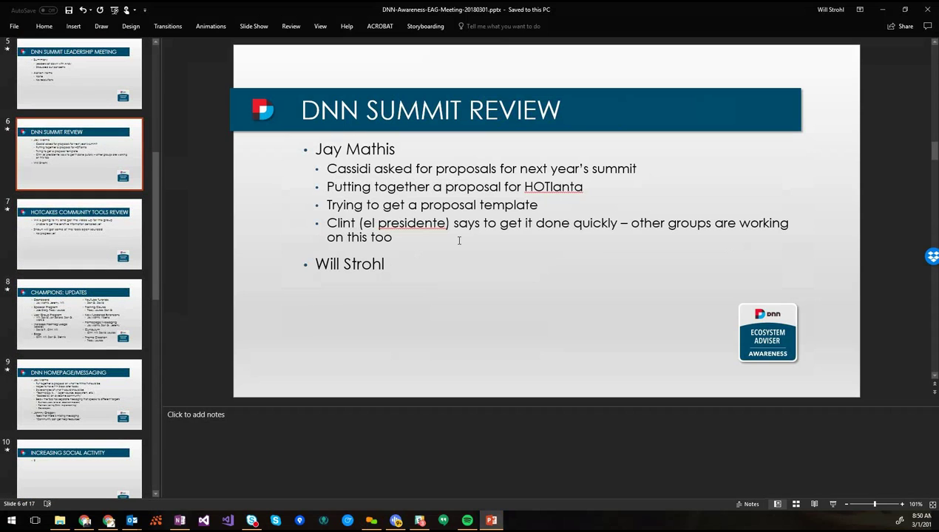
click(400, 280)
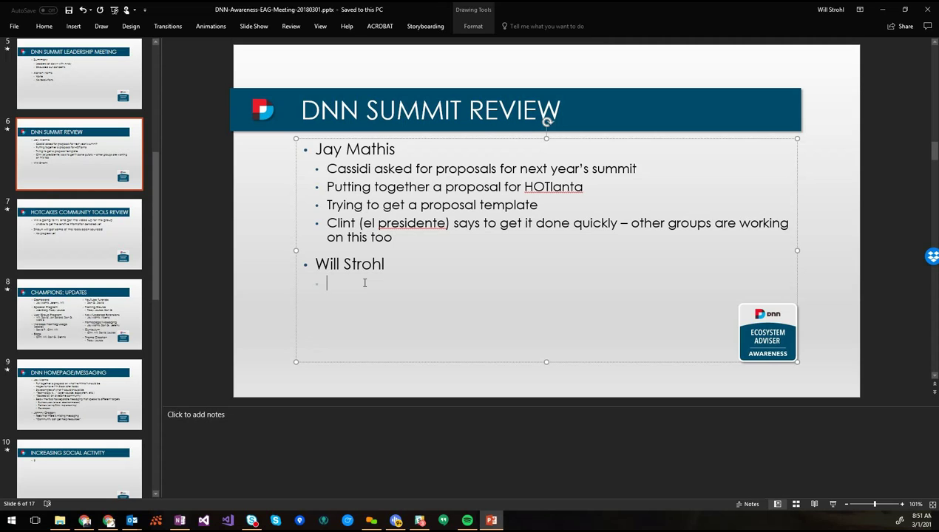
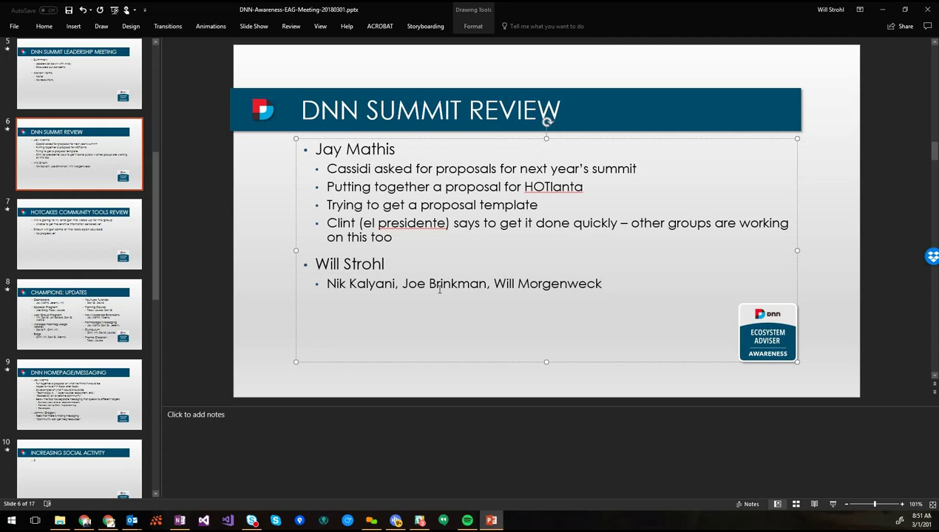
Add bullets 'Trying to get an actual event planner involved' and 'trying to work in a Napa trip'
text(Trying to get an ac)
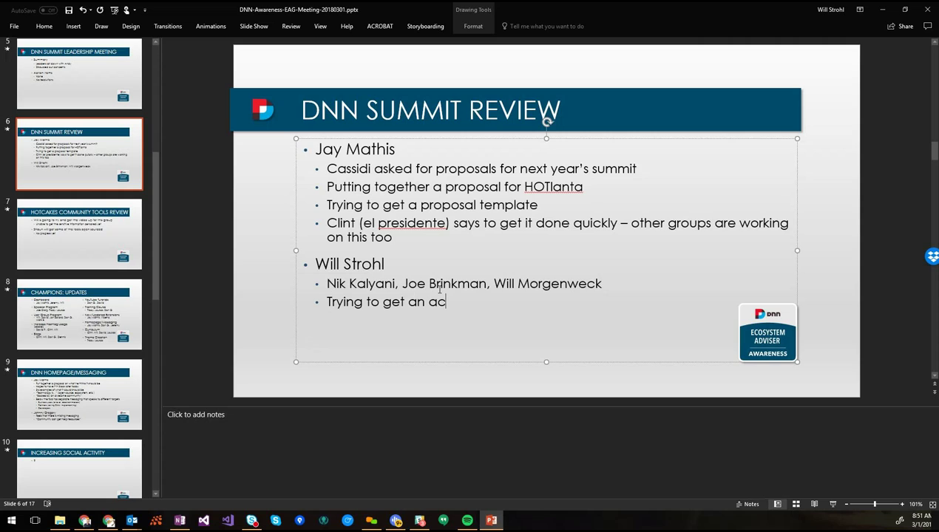
text(tual event planner )
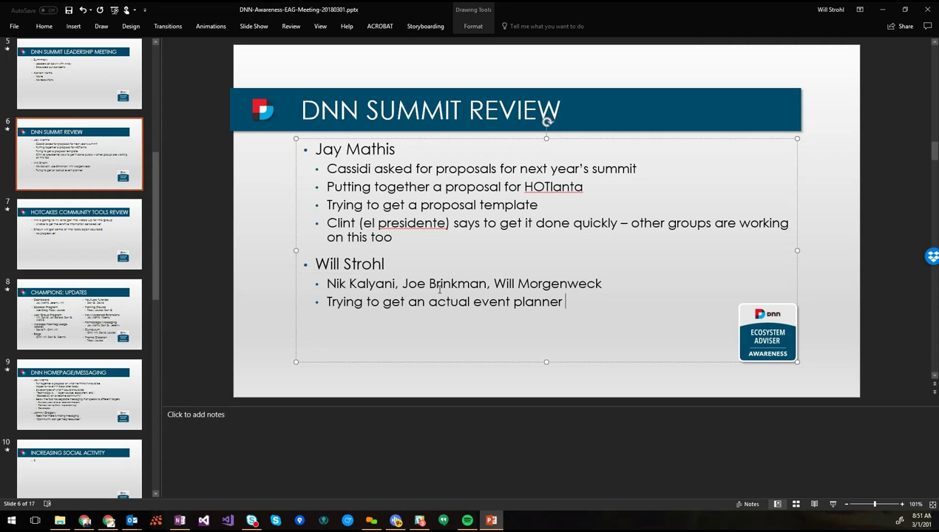
text(in)
text(volved)
key(Return)
text(trying to work in)
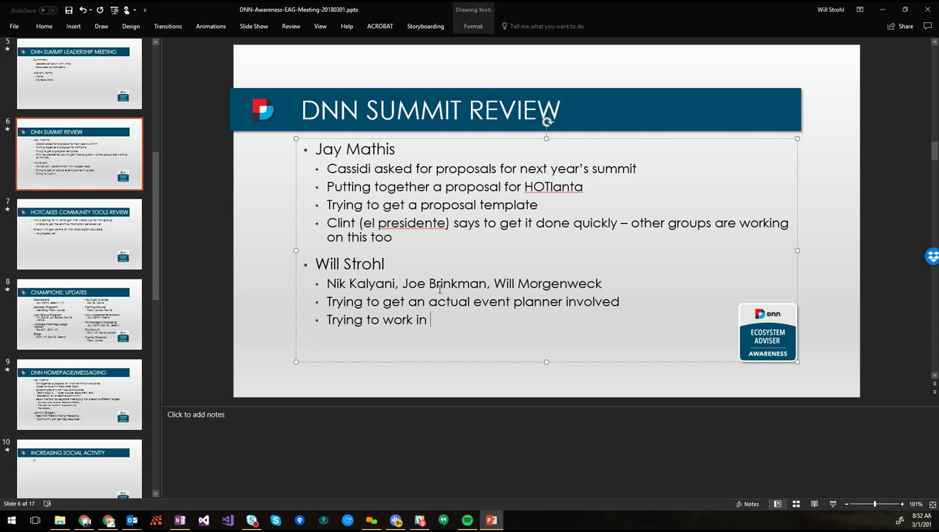
text(a Napa trip)
Append 'meeting on Monday' to the second attendee's line and save the deck
key(Up)
key(Up)
key(Up)
key(Down)
key(End)
text(meeting on Monday)
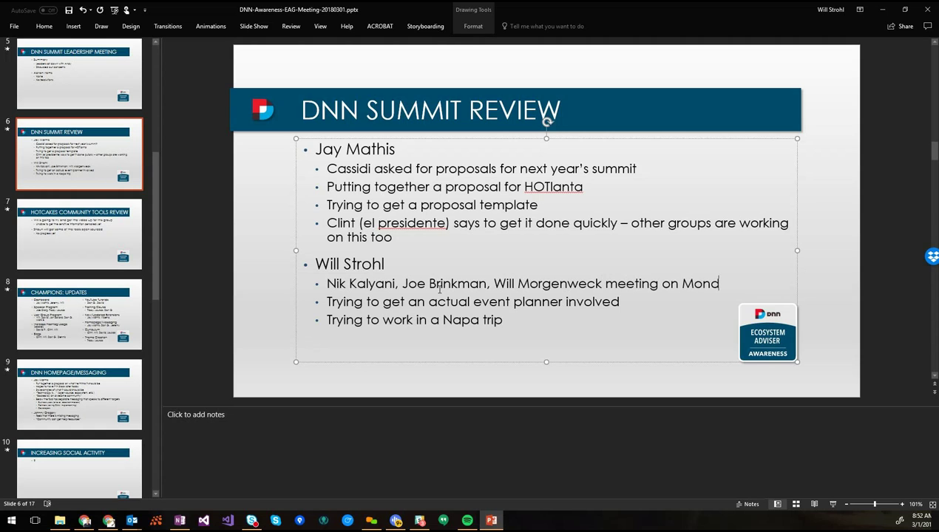
click(94, 228)
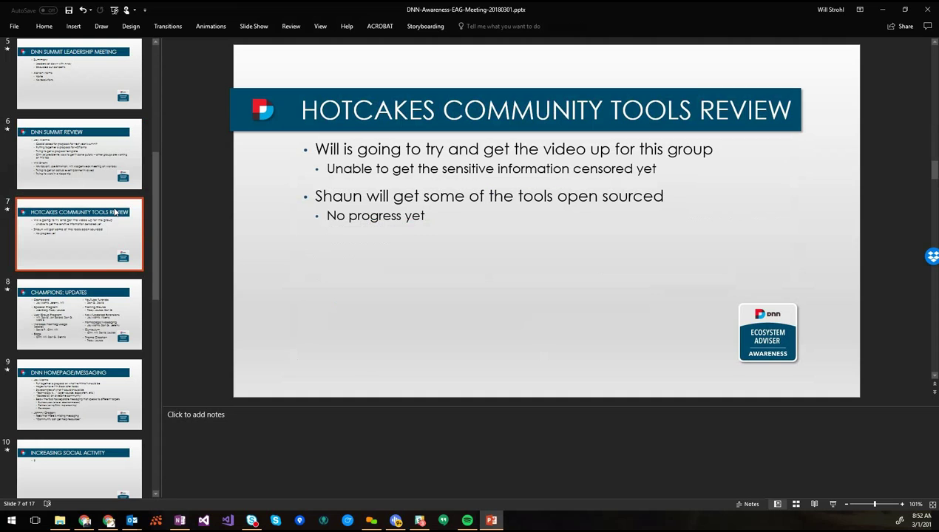
click(104, 163)
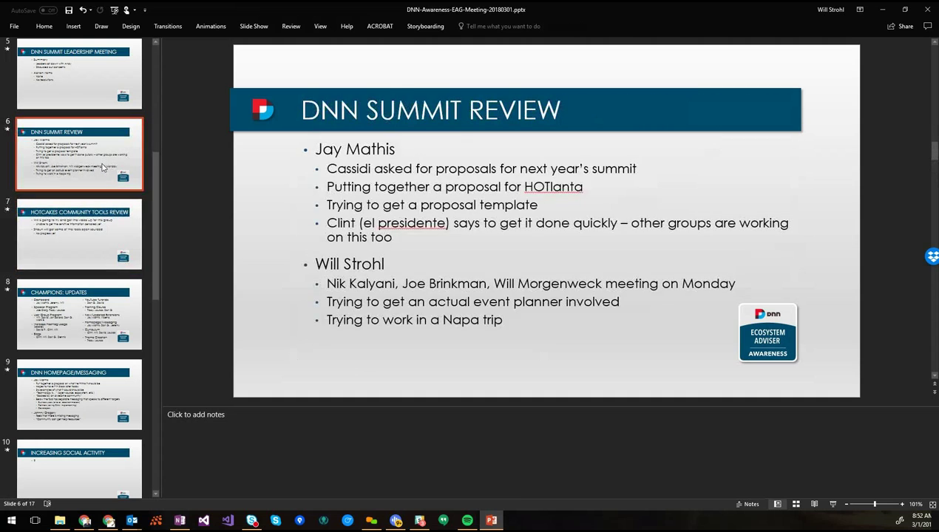
key(ctrl+s)
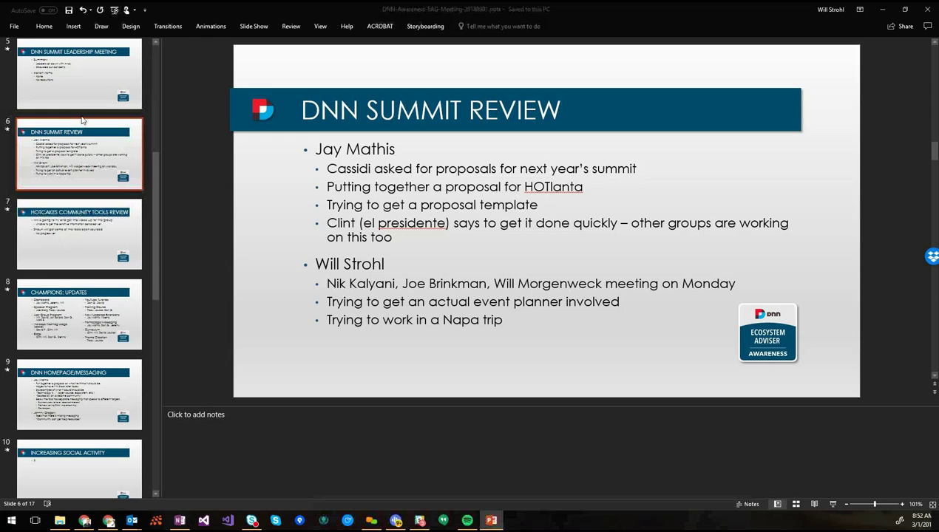
click(511, 318)
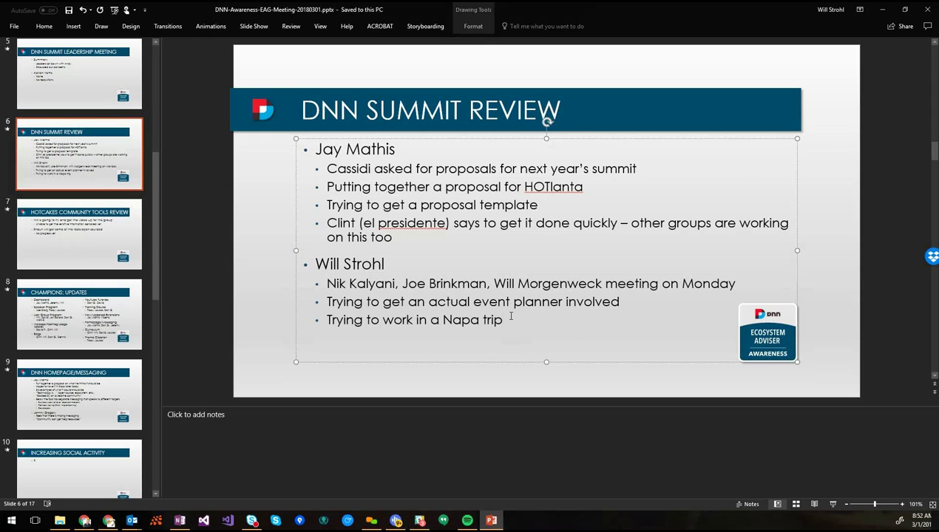
Insert 'First of all... It was OUTSTANDING! :)' as slide 6's new top bullet and save
click(314, 154)
key(Return)
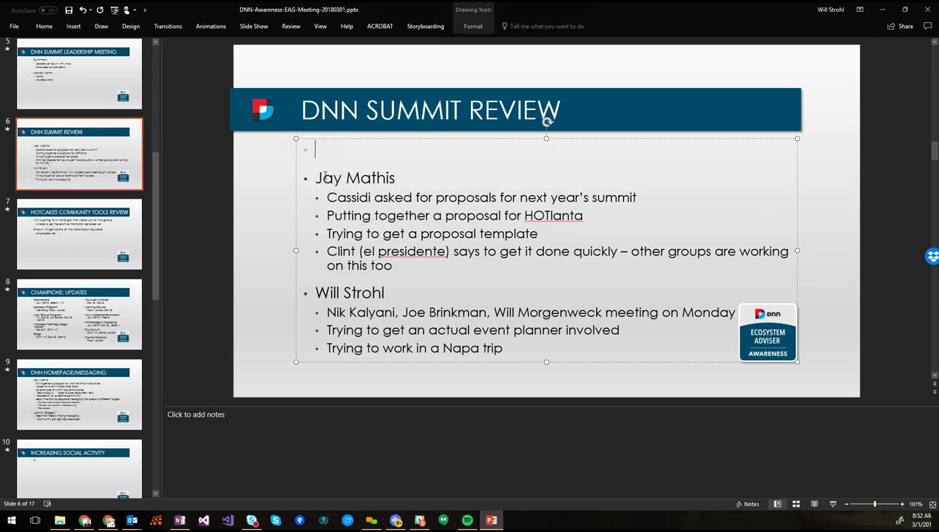
text(First of all... It was )
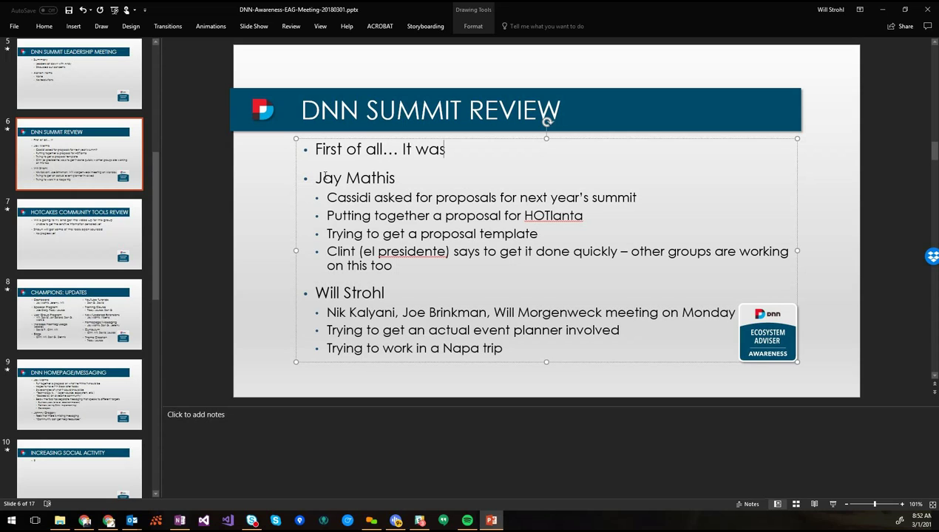
text(OUTSTAN)
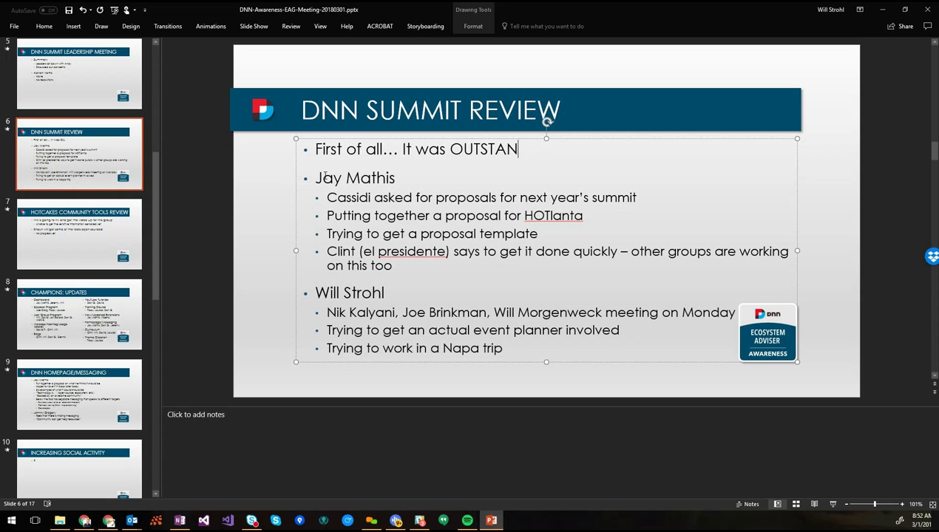
text(DING! :))
key(ctrl+s)
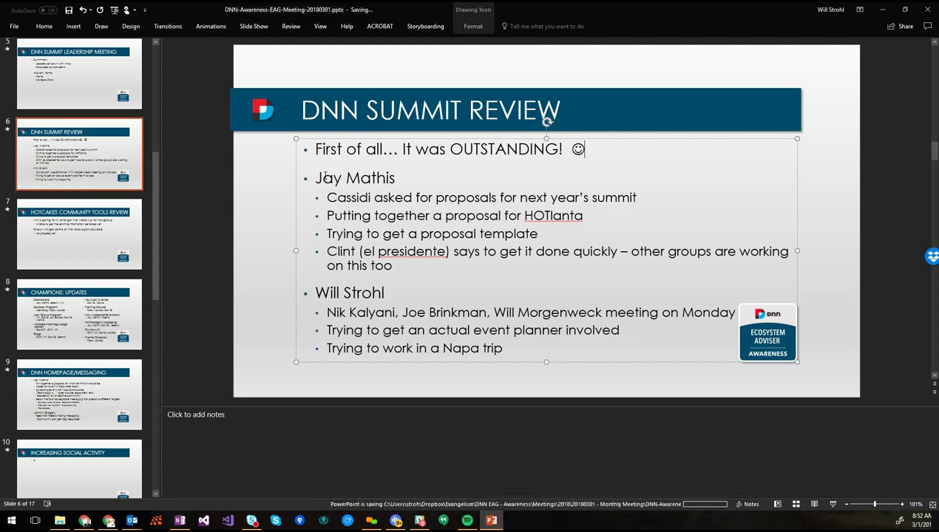
scroll(104, 370, down, 5)
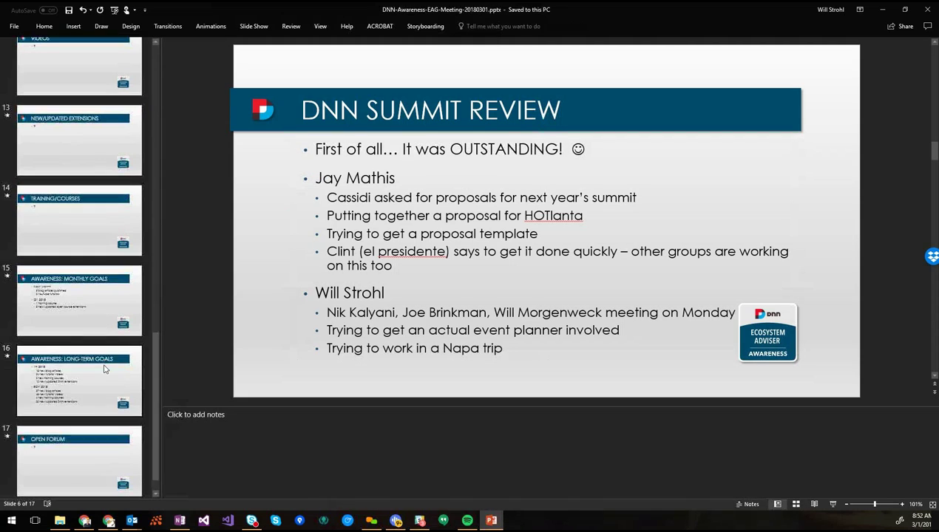
Duplicate slide 9, DNN Homepage/Messaging, as a new slide 10
click(101, 124)
scroll(101, 124, up, 2)
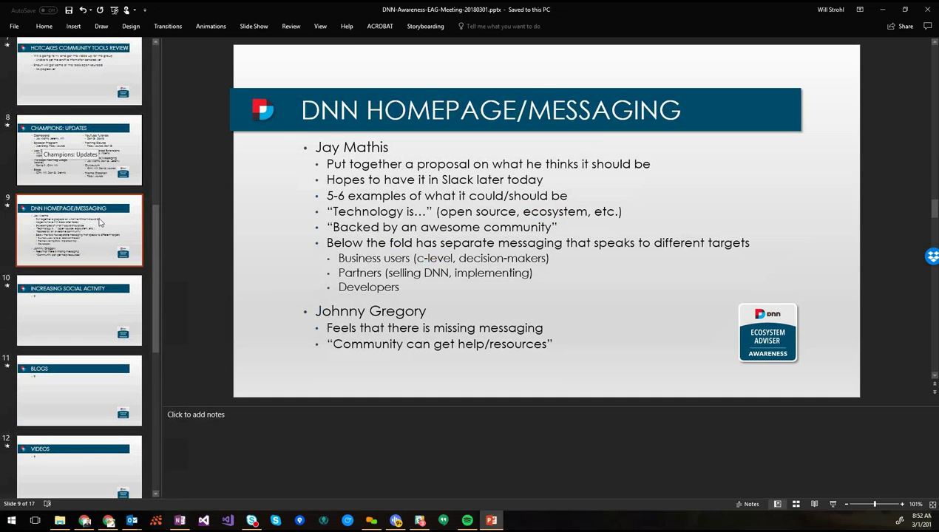
scroll(109, 237, up, 2)
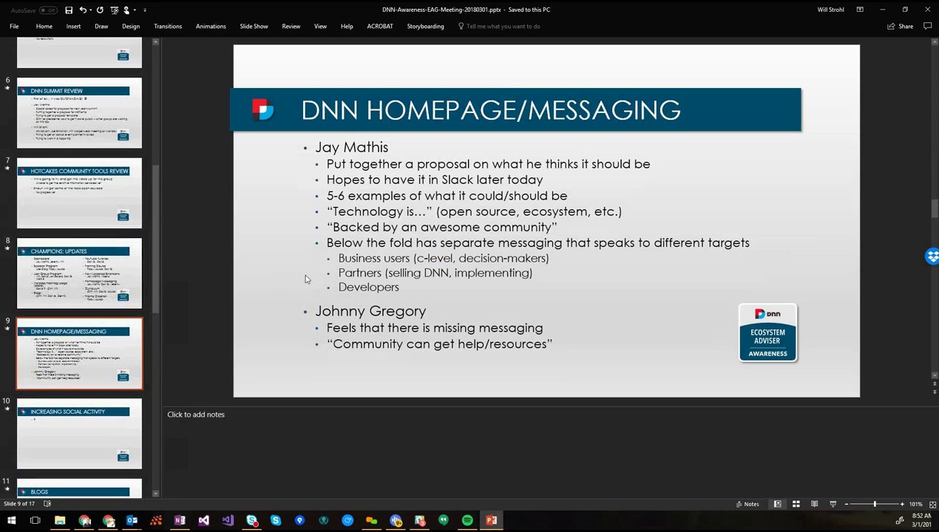
click(562, 341)
key(Return)
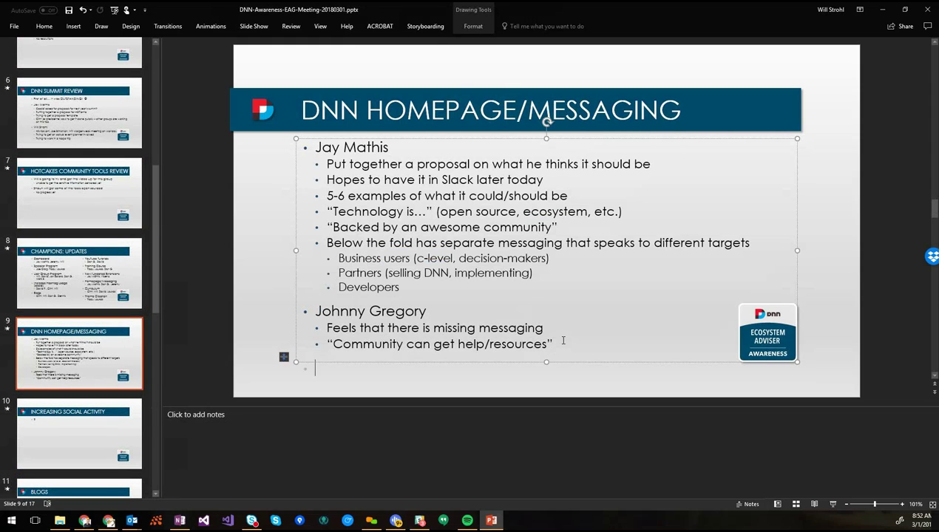
key(BackSpace)
click(100, 373)
key(ctrl+d)
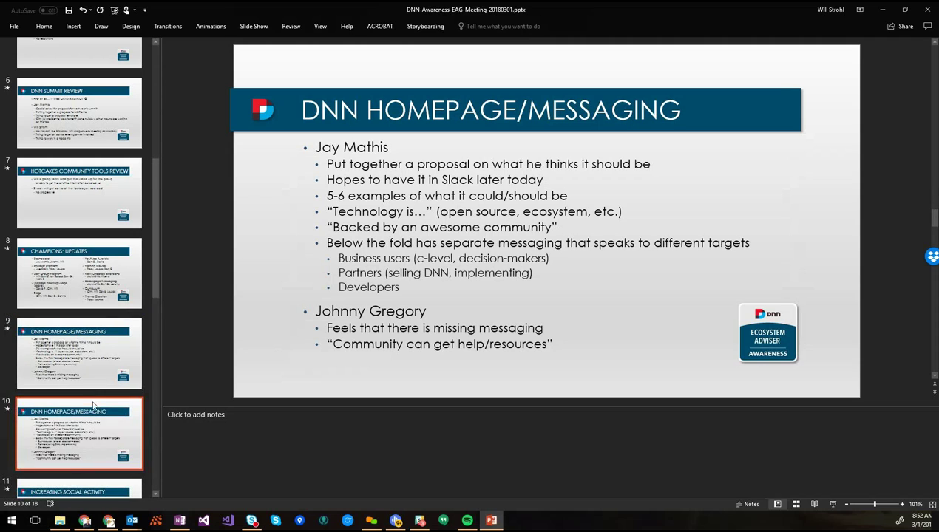
Replace slide 10's body with a member's name and sub-bullet 'Likes the idea of a .org version for the community'
click(415, 168)
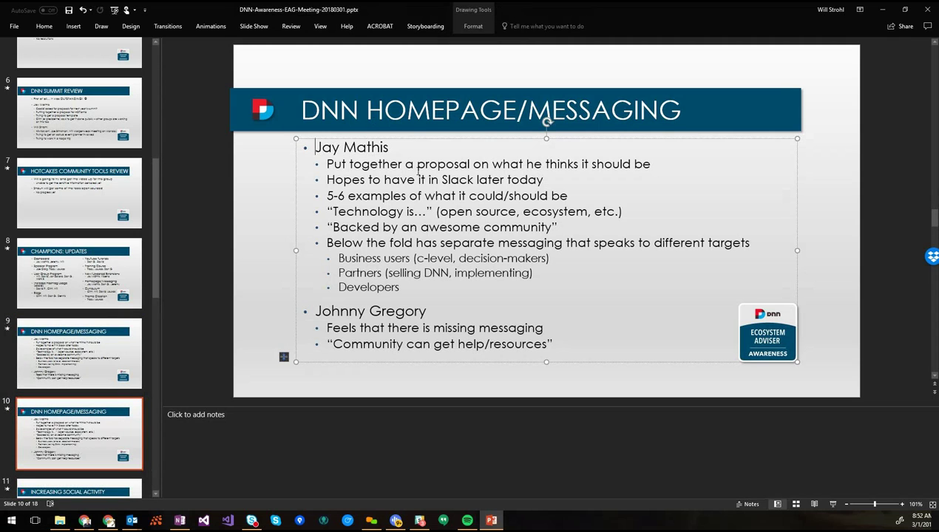
key(ctrl+a)
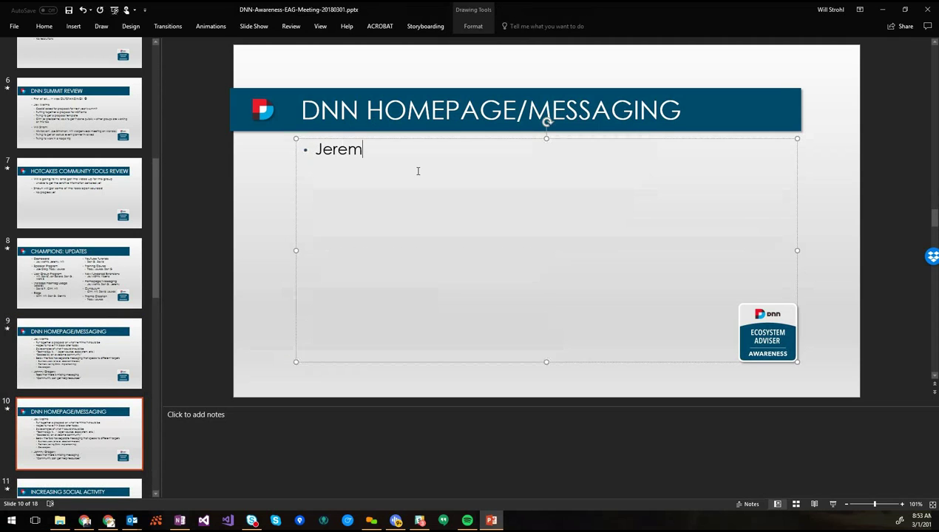
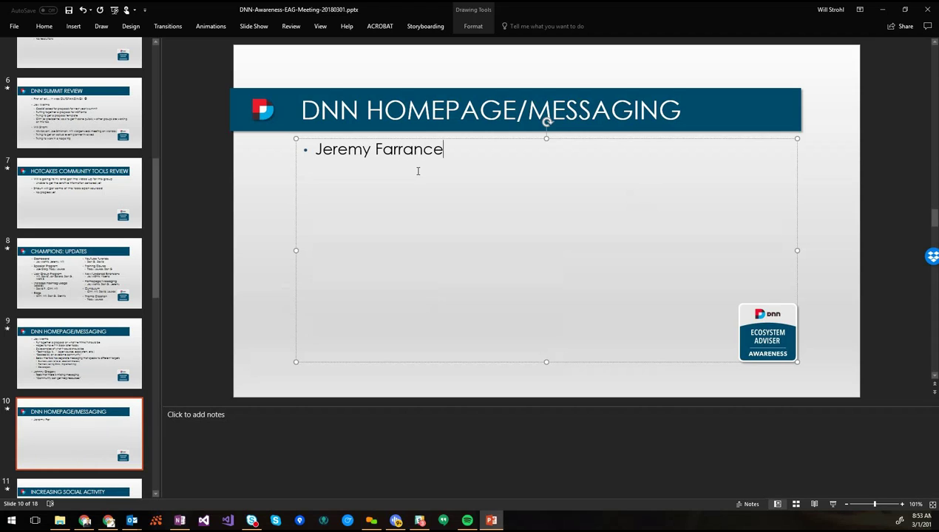
key(Return)
key(Tab)
text(Likes the idea of an)
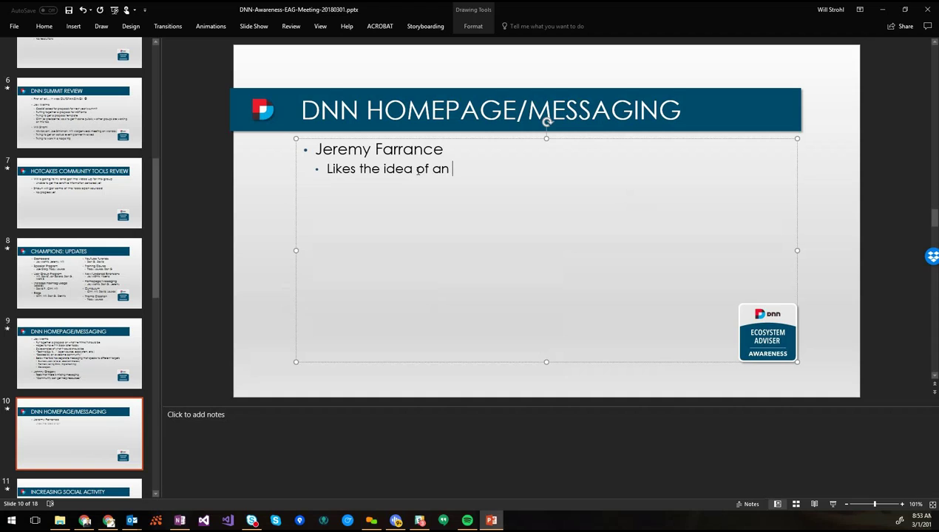
key(BackSpace)
text(.org )
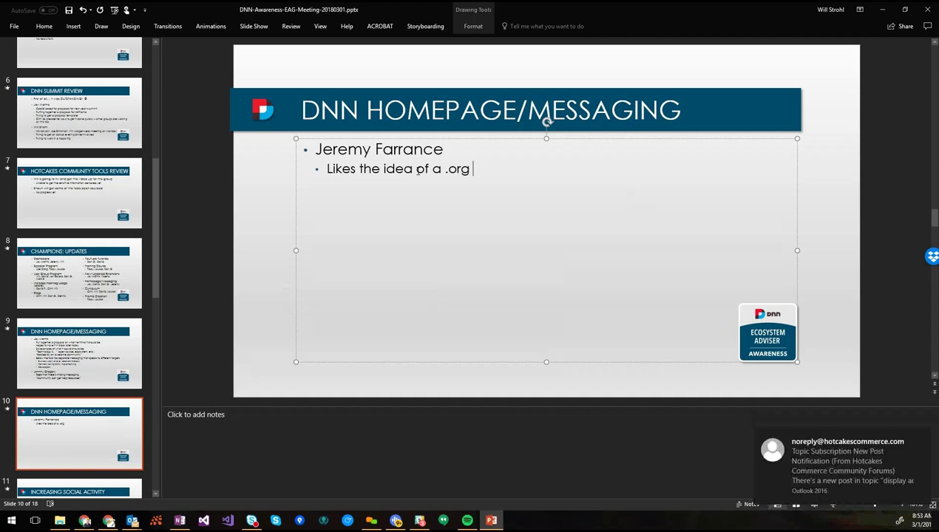
text(version for the community)
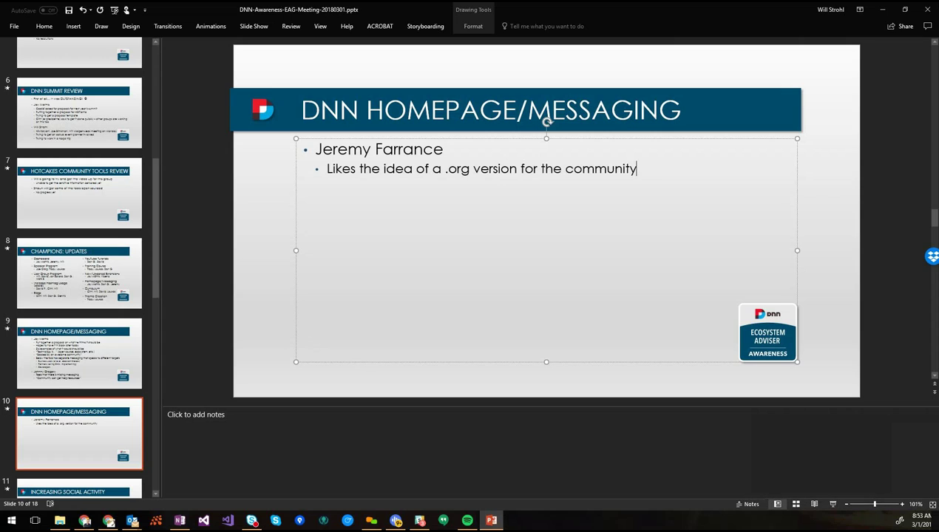
Add the sub-bullet 'Does this have any traction?' and save the deck
click(646, 170)
key(Return)
text(Does this ha)
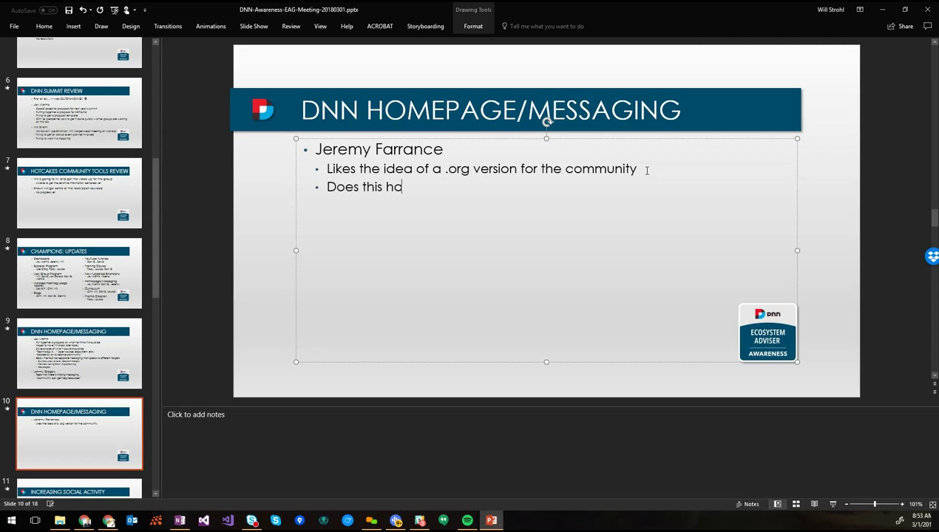
text(ve any traction?)
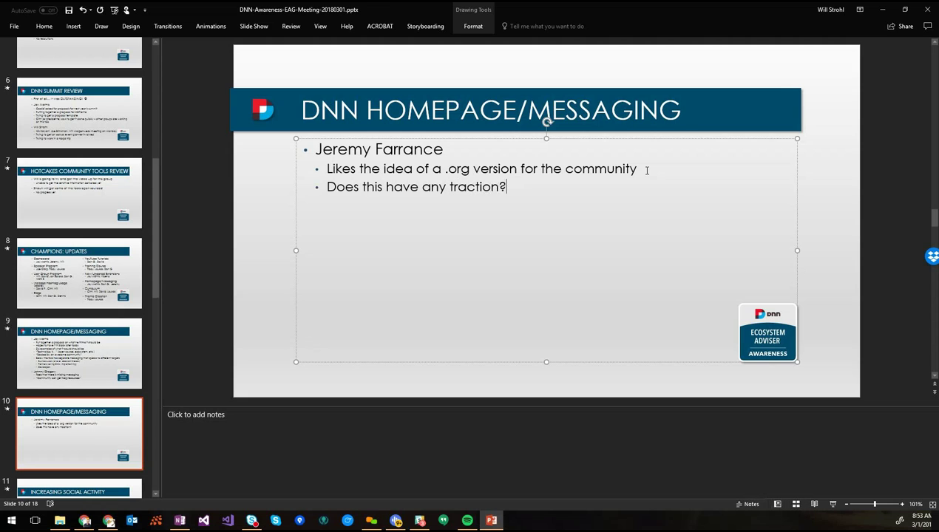
key(ctrl+s)
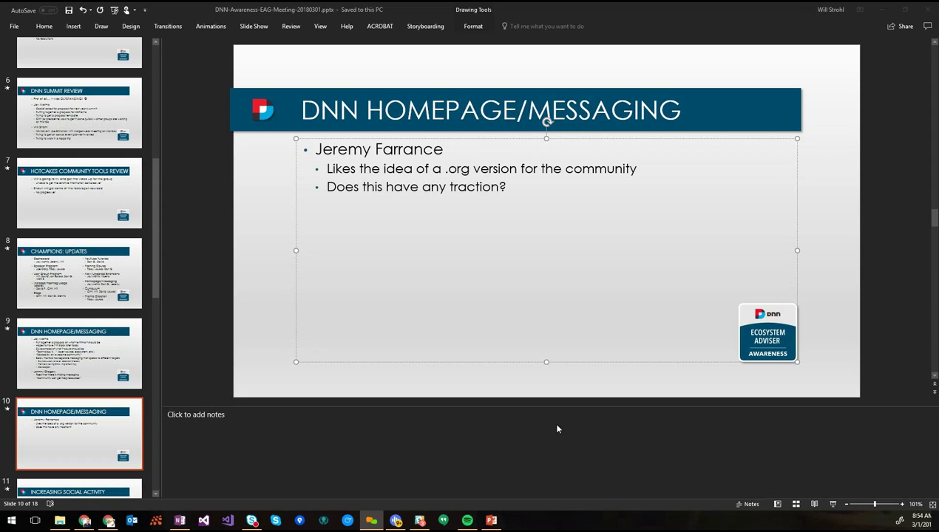
click(420, 521)
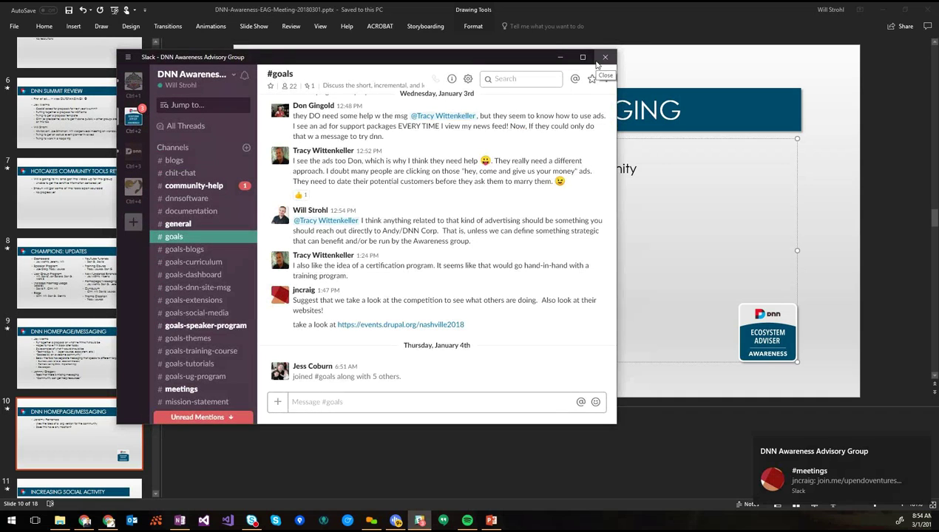
Add the indented note 'It needs a champion to create a plan/proposal to be reviewed/approved' and save
click(560, 57)
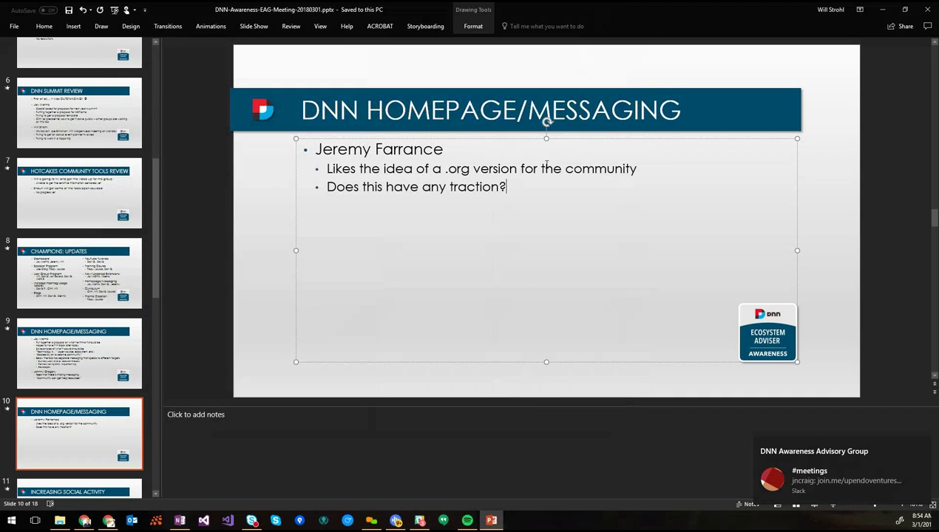
key(Return)
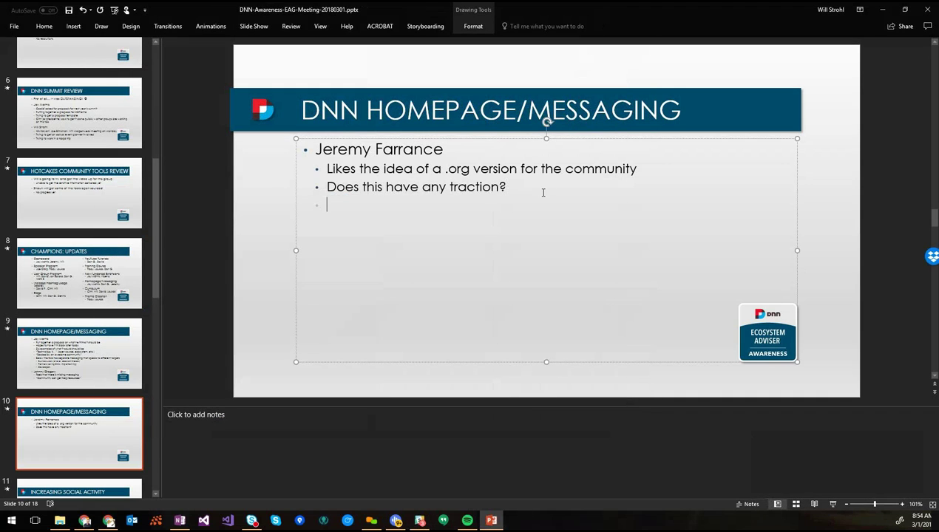
key(Tab)
text(It needs a)
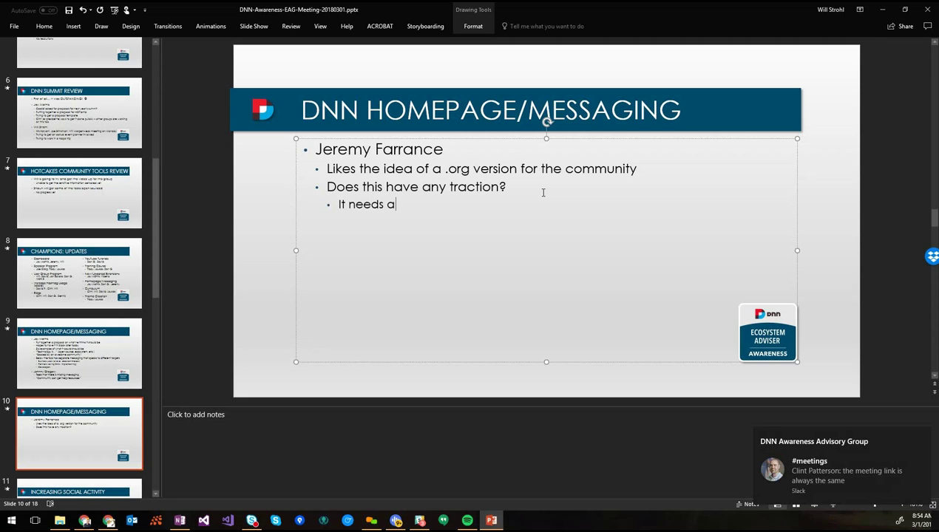
text( champion to create a plan)
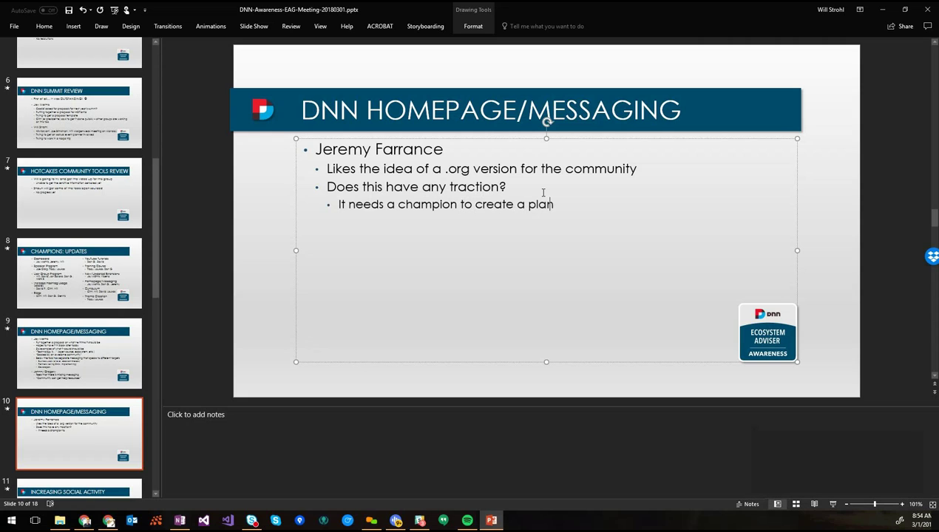
text(/pro)
text(p)
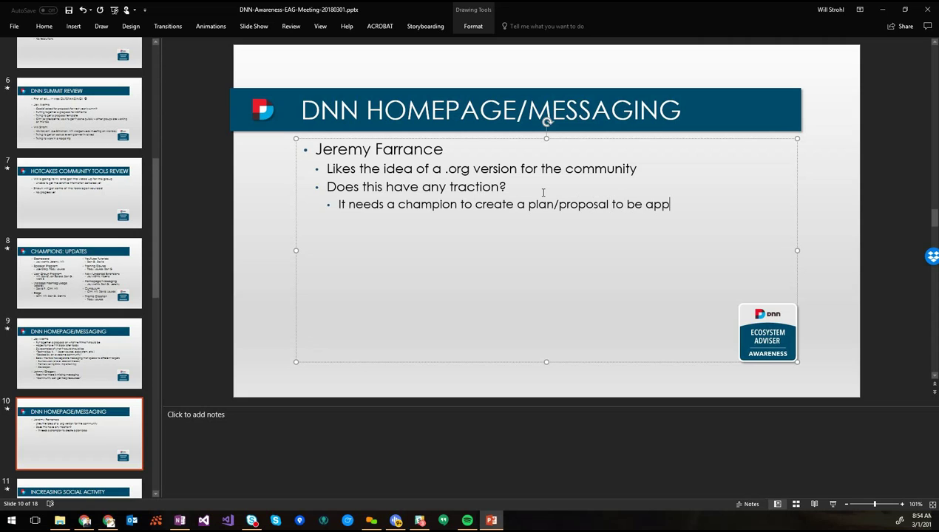
text(osal to be revapproved)
key(ctrl+Left)
text(reviewed/)
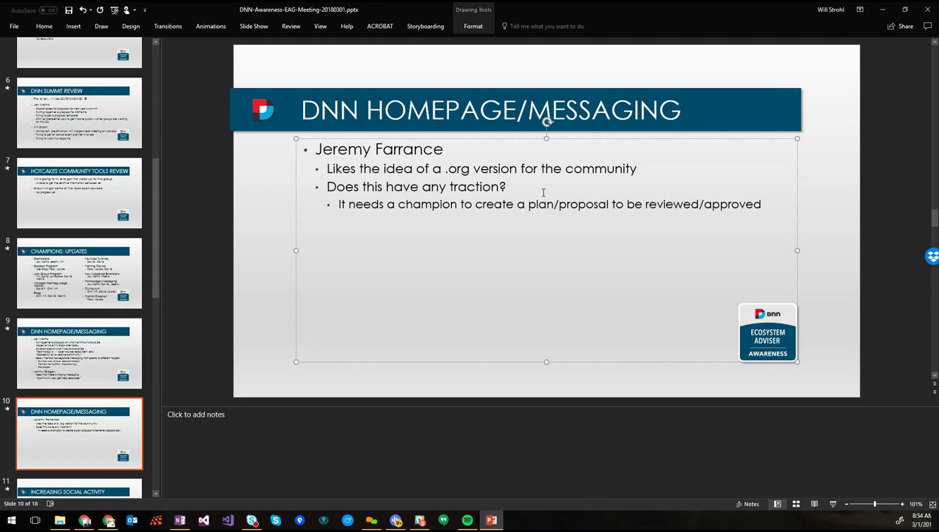
key(ctrl+s)
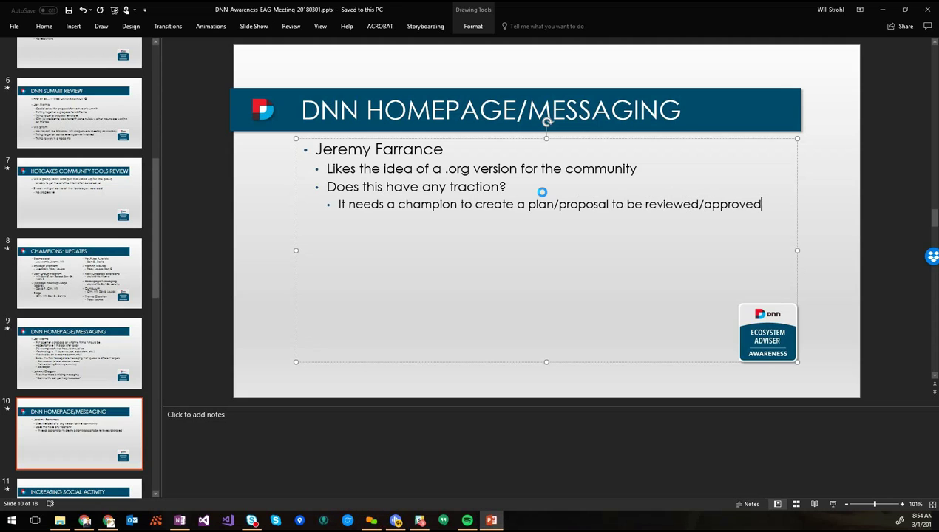
click(258, 246)
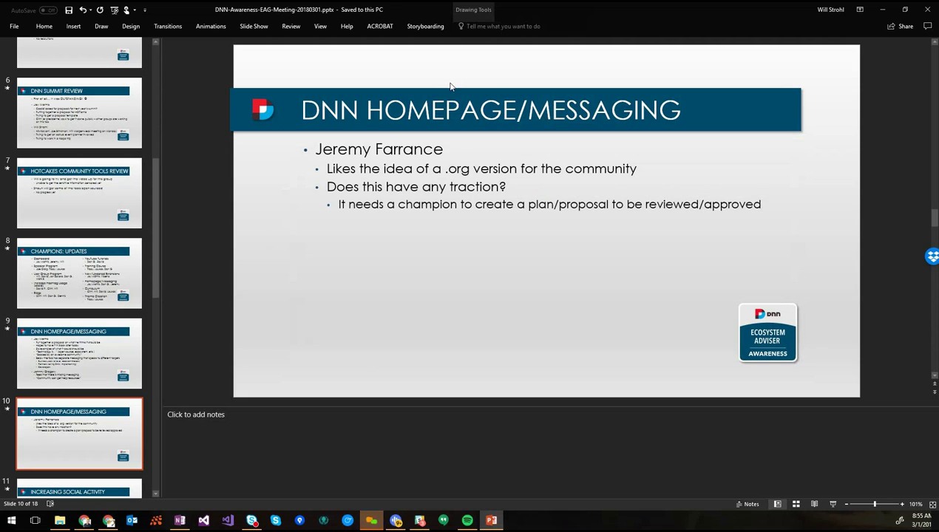
On the ATTENDEES slide, add a fourth name to the right-hand list and save
scroll(52, 118, up, 4)
click(52, 111)
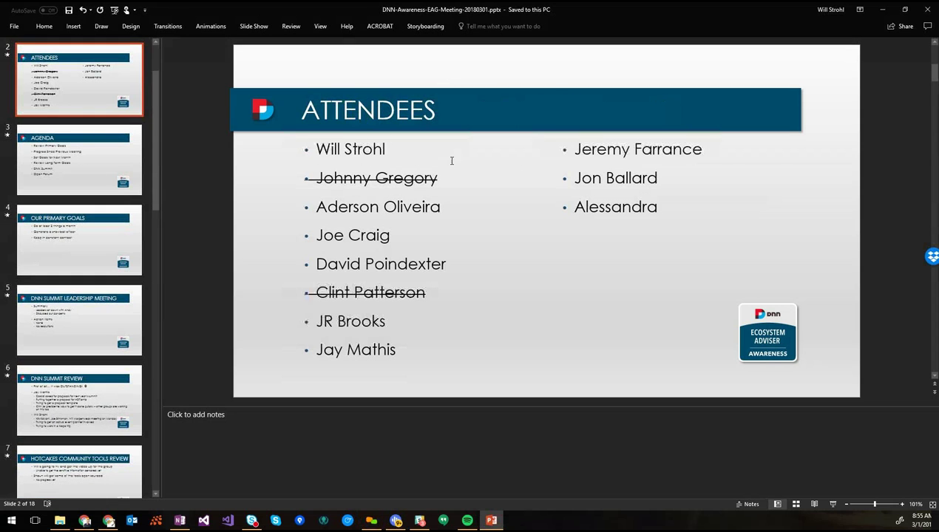
click(678, 209)
key(Return)
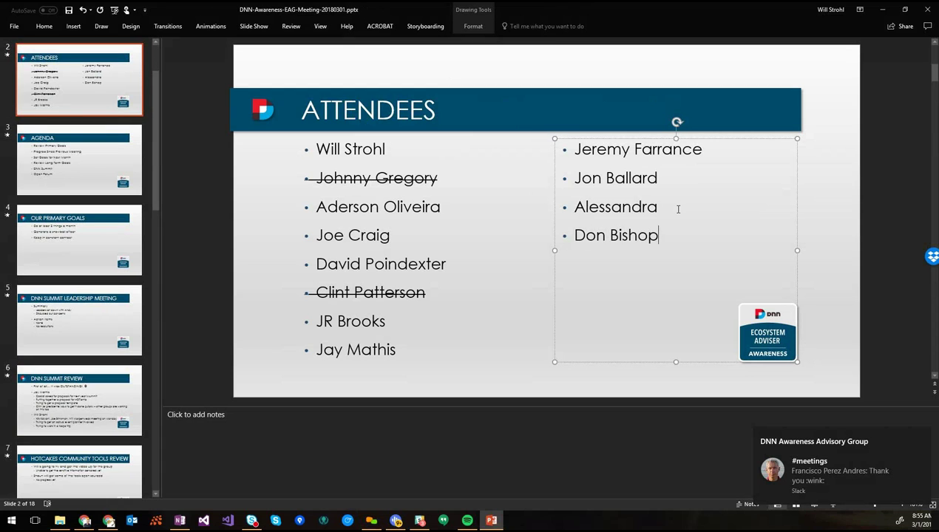
key(ctrl+s)
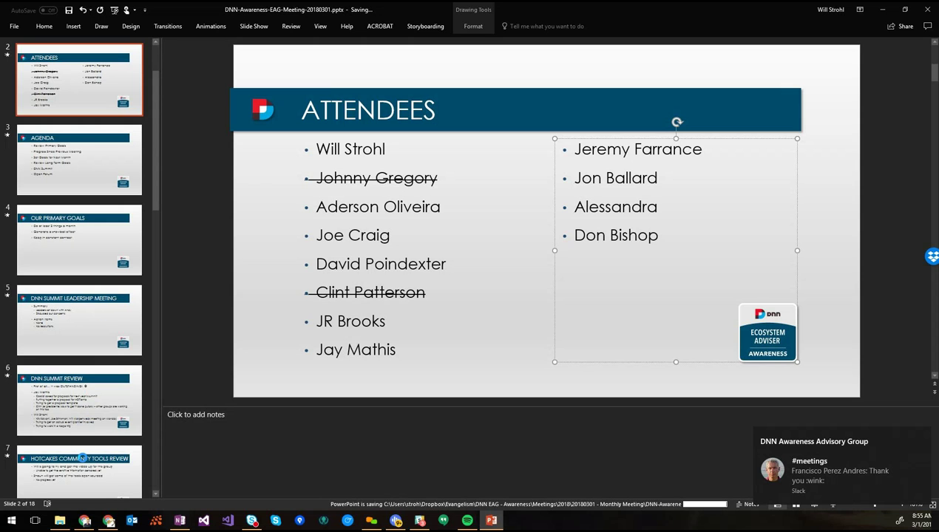
Add a fifth attendee name to the right-hand list and save
click(82, 459)
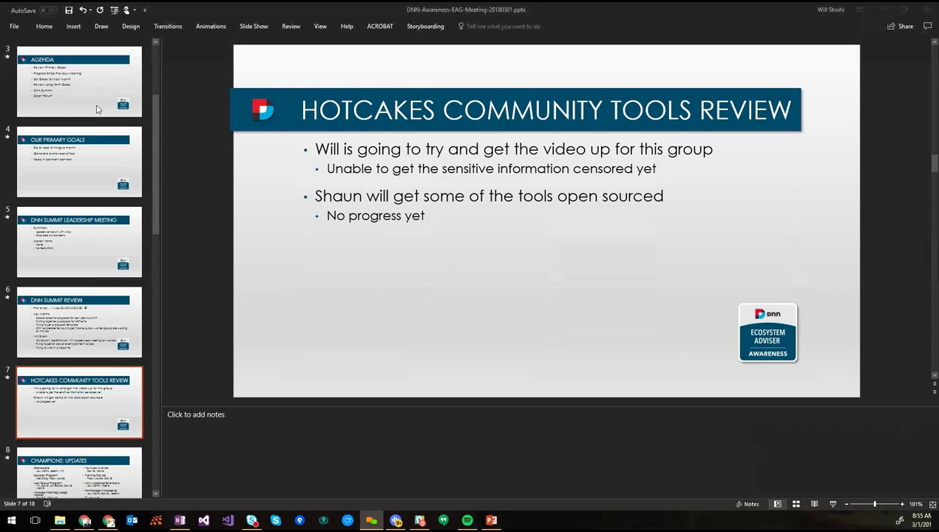
click(679, 240)
key(Return)
text(Loukas)
key(ctrl+s)
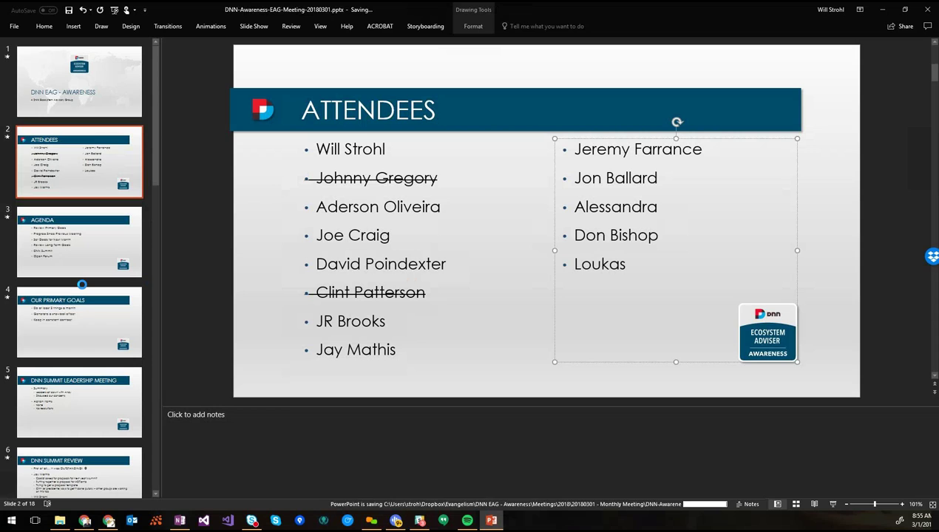
Add a sixth attendee name followed by a question mark and save
click(638, 266)
key(Return)
text(Francisco?)
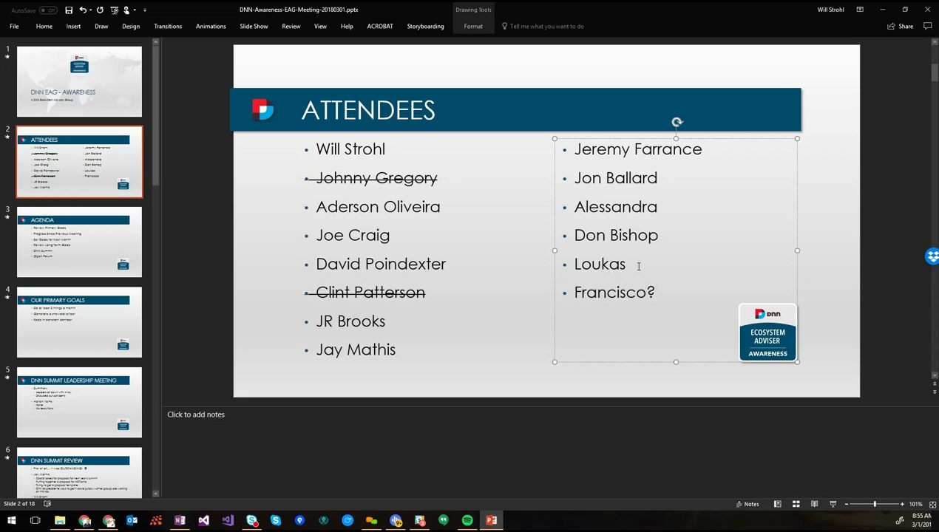
key(ctrl+s)
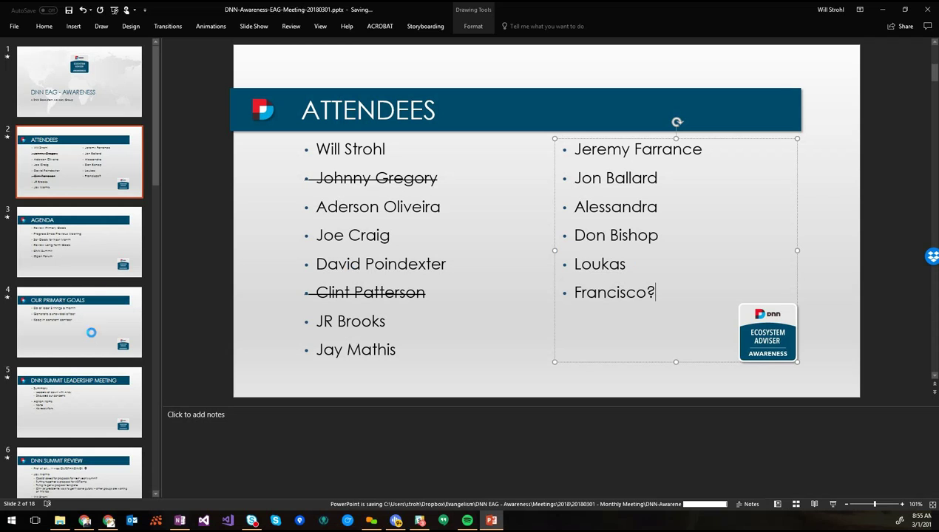
scroll(91, 357, down, 5)
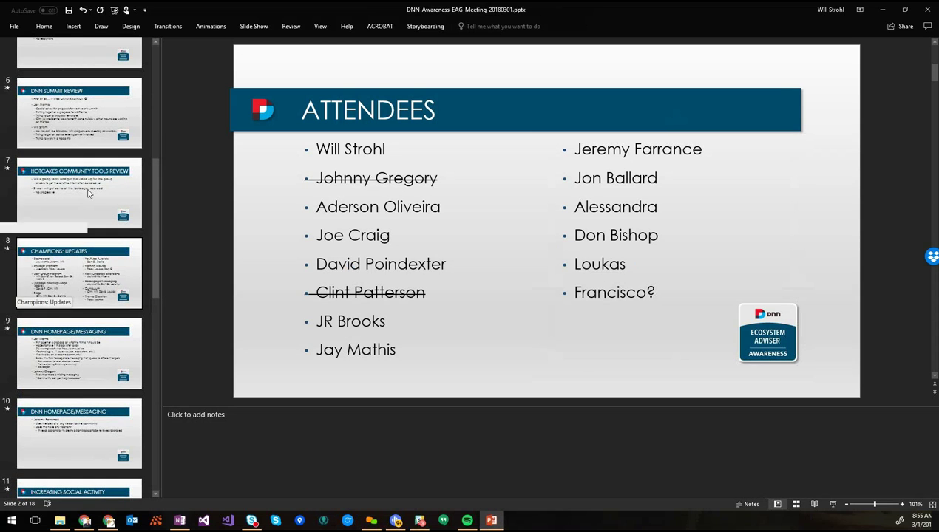
On the Hotcakes Community Tools Review slide, hyphenate 'open-sourced' and save
click(88, 193)
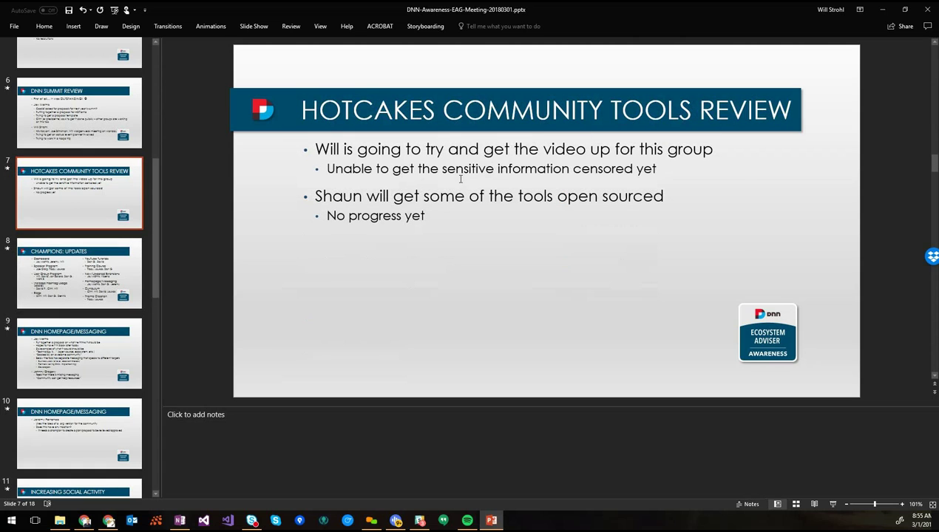
click(412, 171)
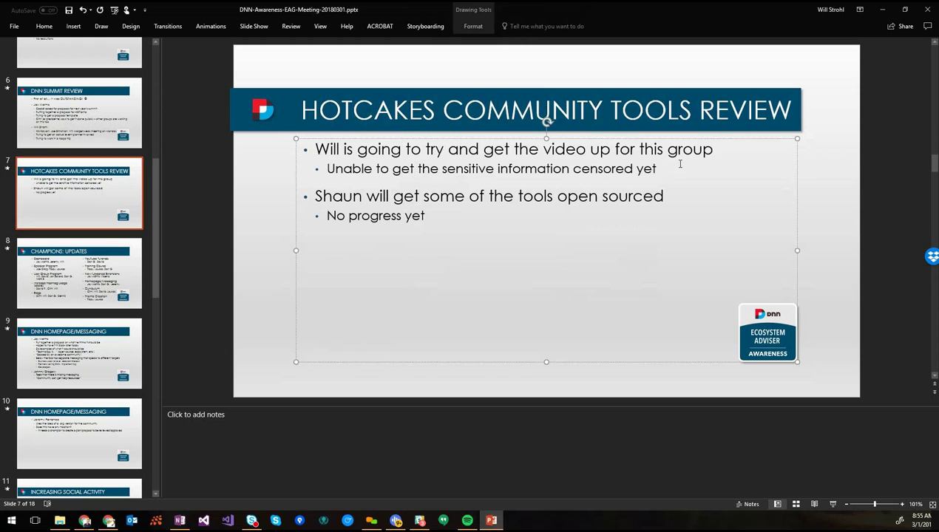
drag(680, 164, 316, 147)
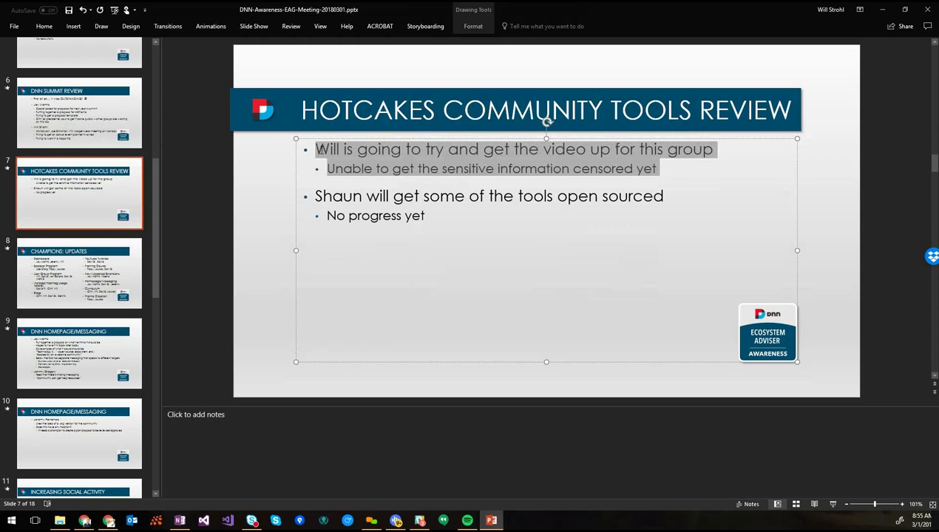
click(669, 168)
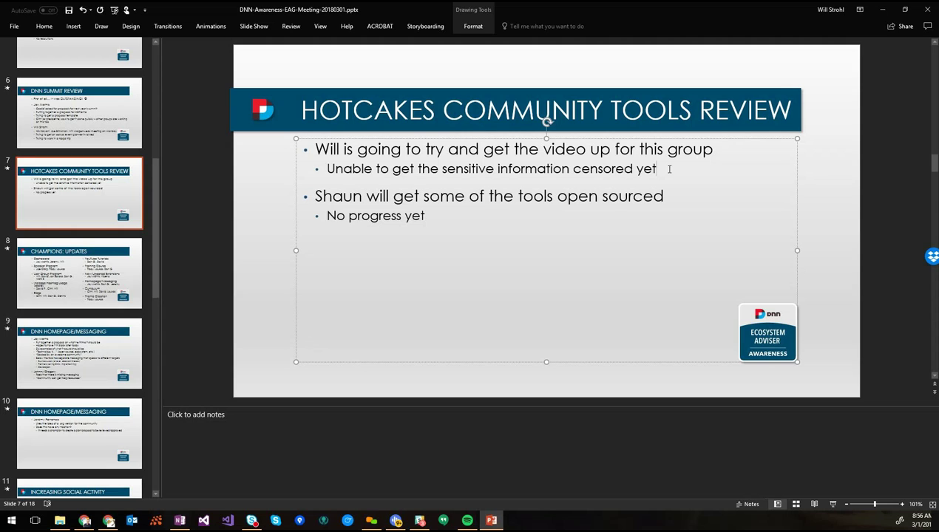
drag(669, 170, 318, 147)
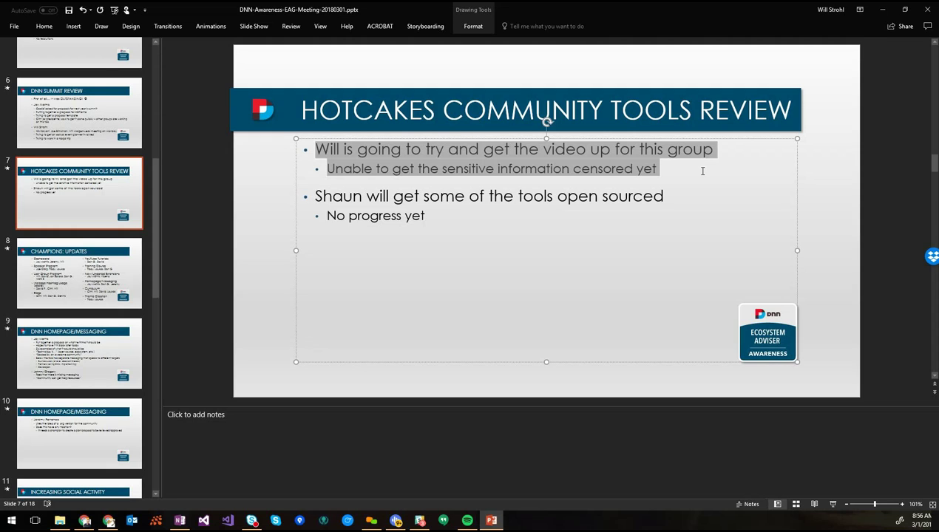
click(599, 200)
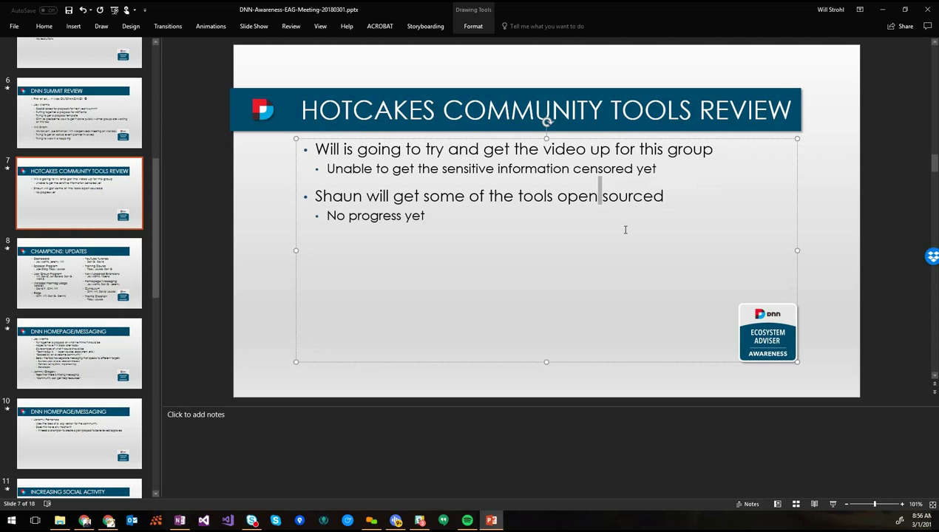
text(-)
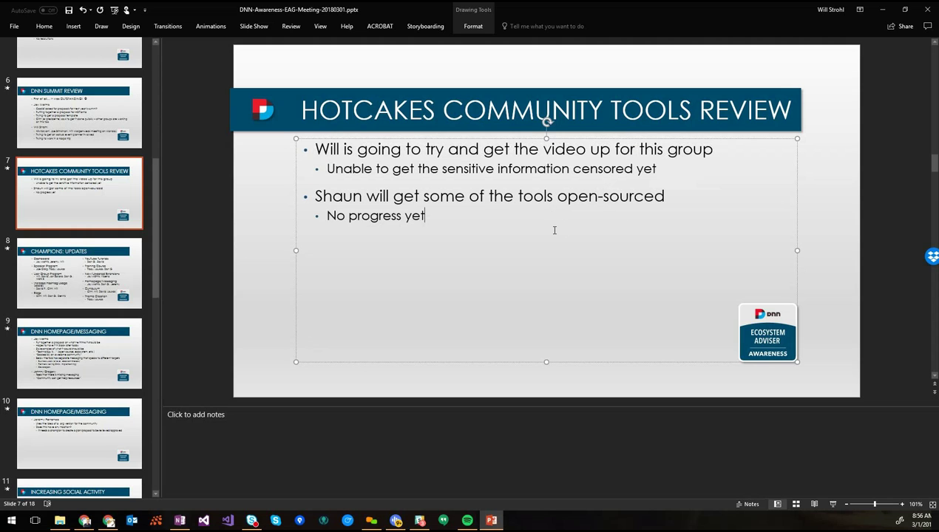
key(ctrl+s)
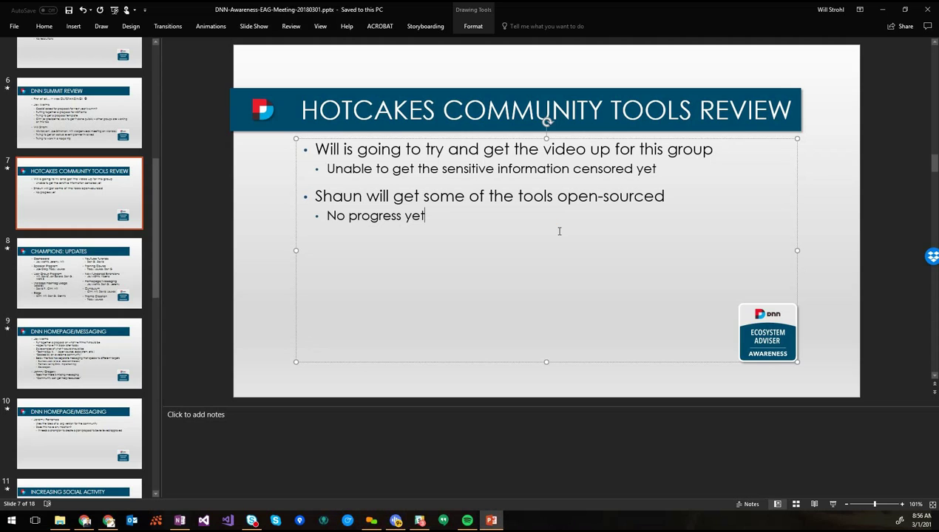
Replace 'No progress yet' with 'Announced at DNN Summit' and 'No other actions at this time', then save
key(shift+Home)
text(A)
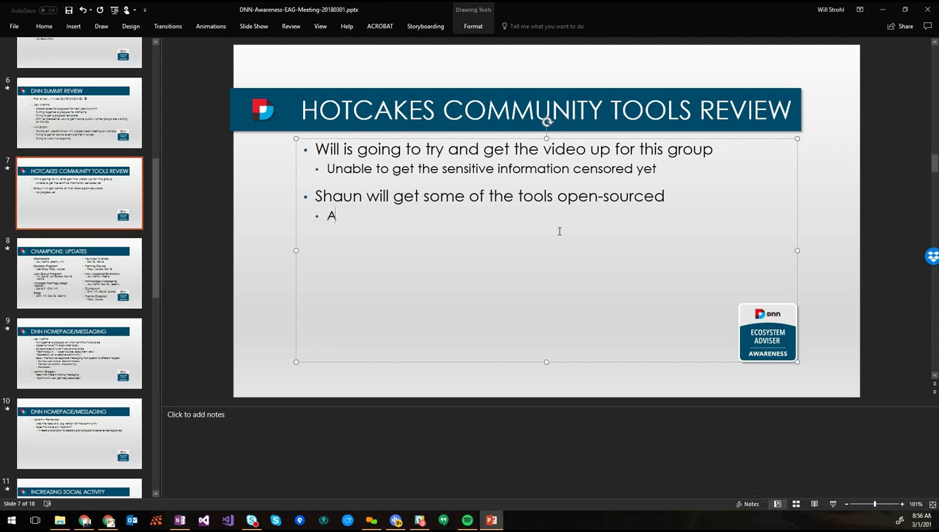
text(nnounced at DNN Summit)
key(Return)
text(No other actions at this time)
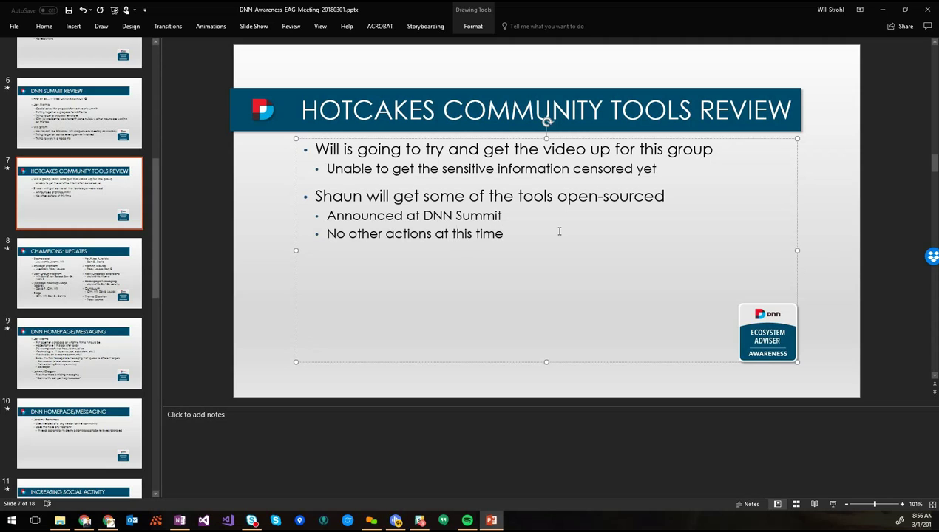
key(ctrl+s)
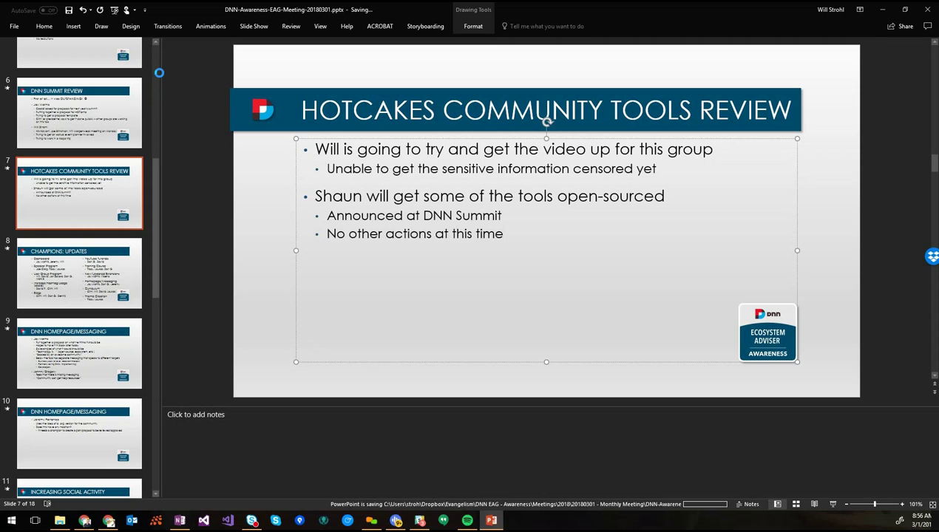
Delete the question mark after the last right-column attendee on the Attendees slide and save
scroll(156, 63, up, 5)
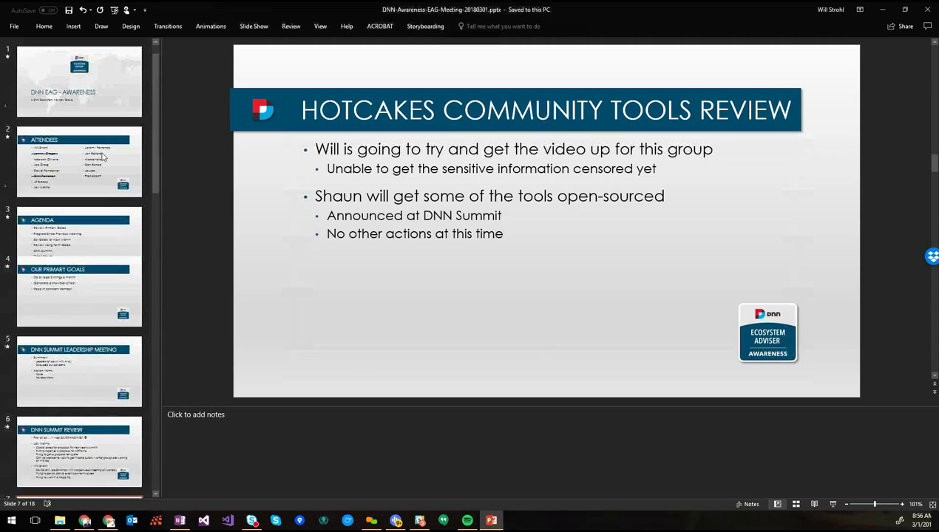
click(89, 163)
click(662, 293)
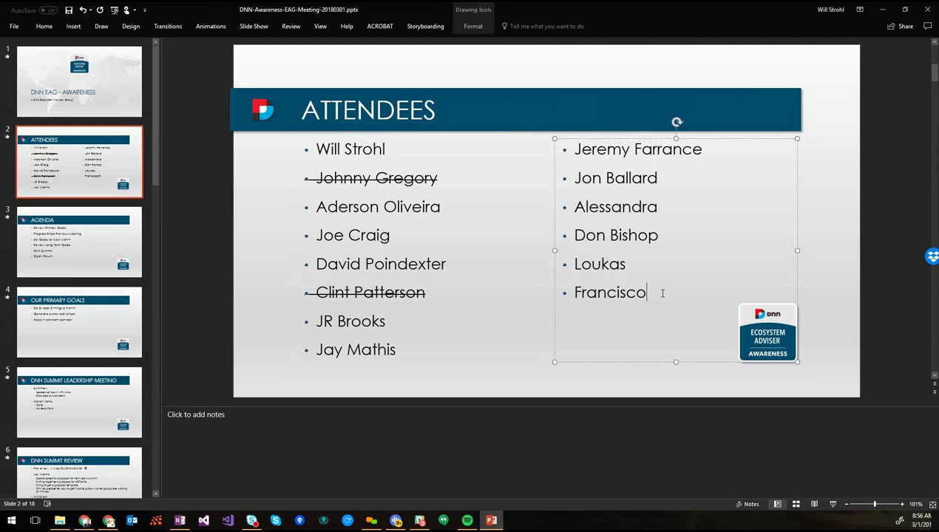
key(BackSpace)
key(ctrl+s)
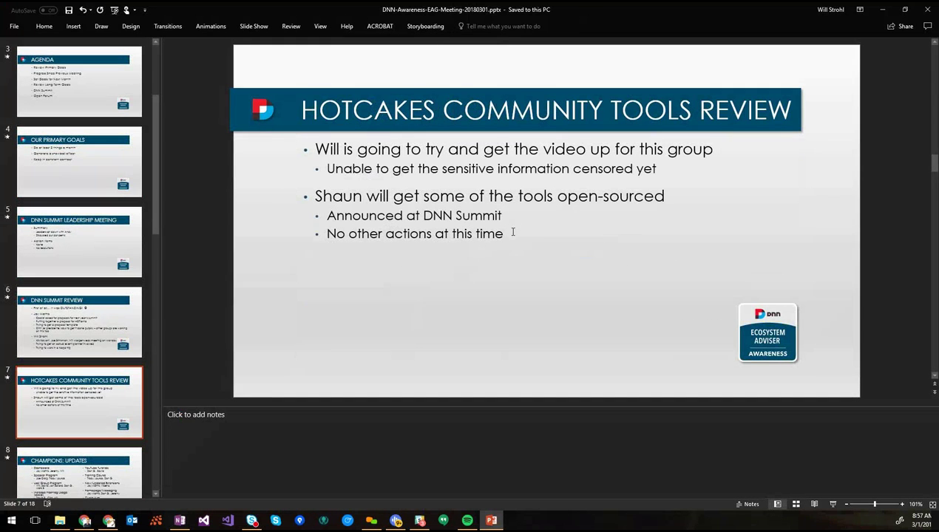
click(512, 233)
key(Return)
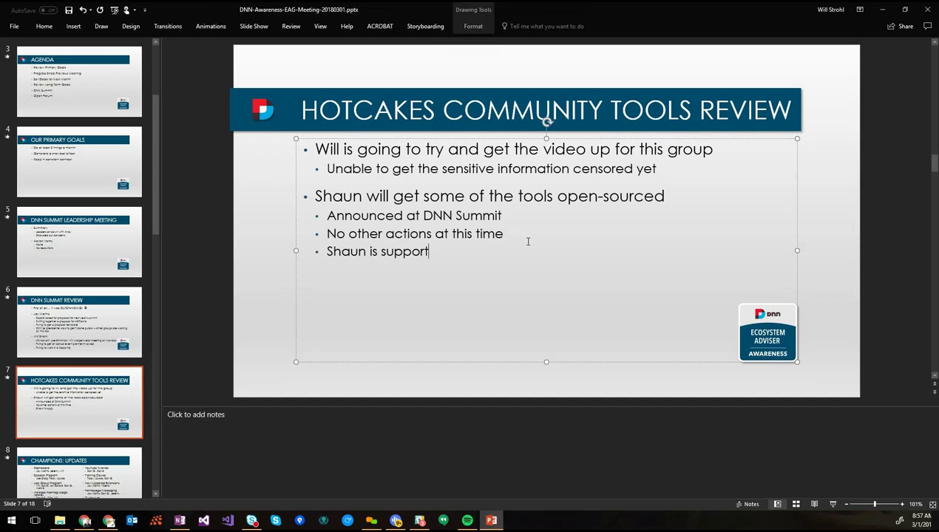
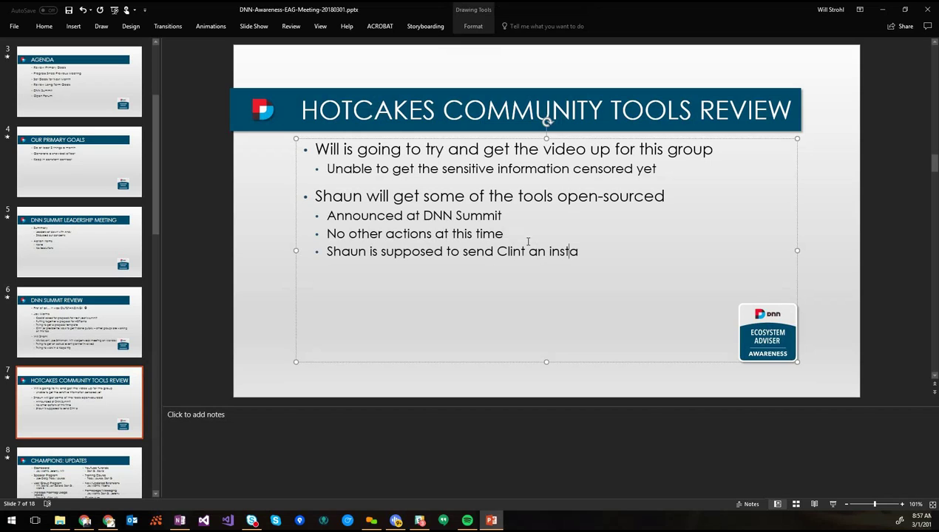
text(llable package)
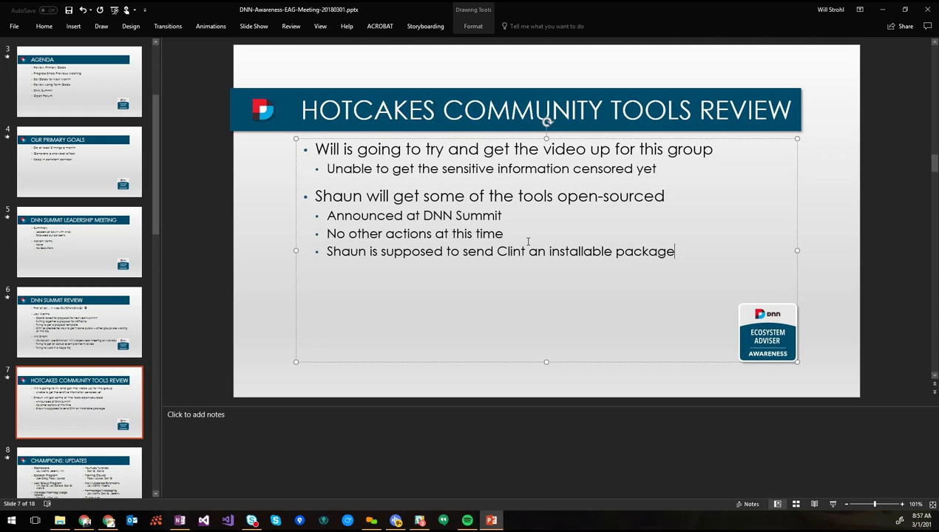
click(528, 242)
key(Return)
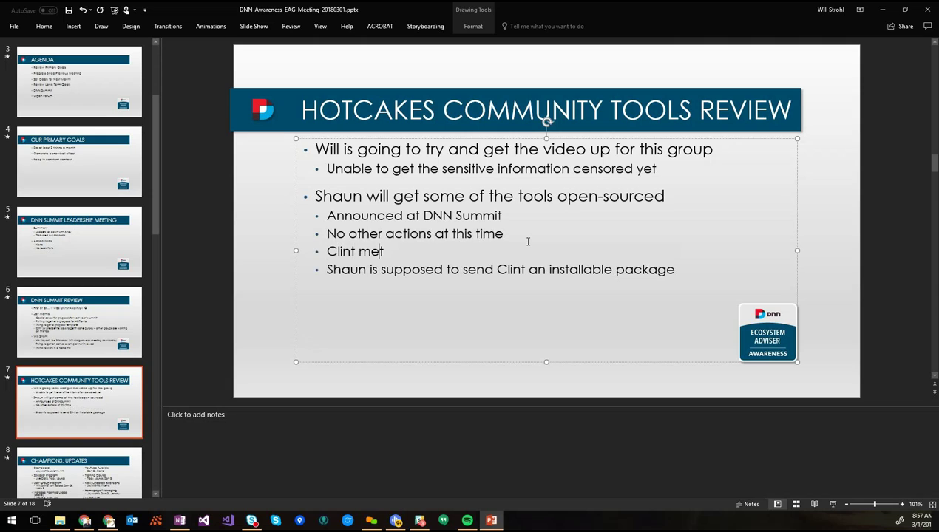
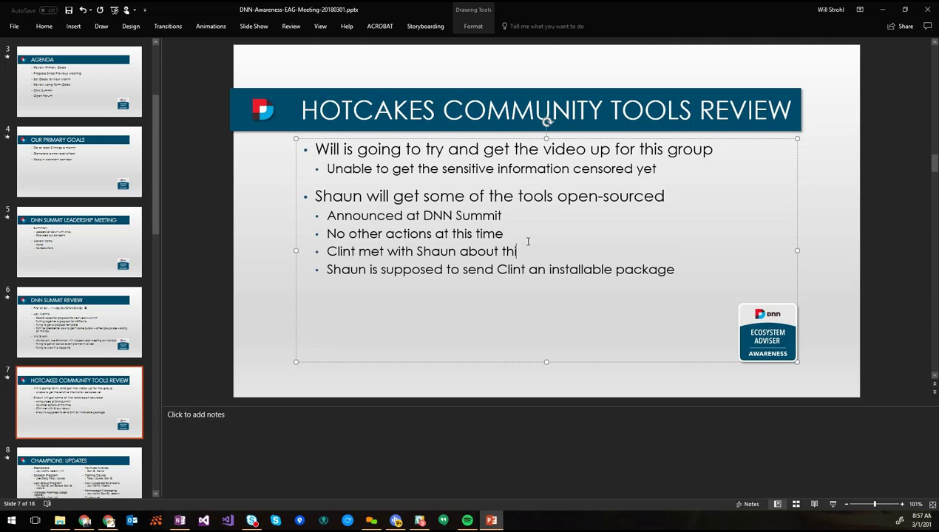
text(s earlier in t)
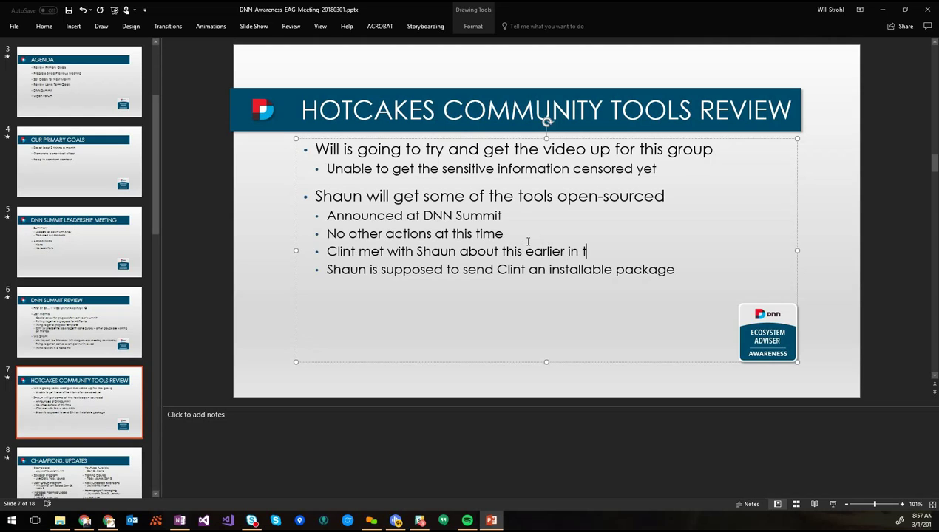
text(he week)
key(Down)
key(End)
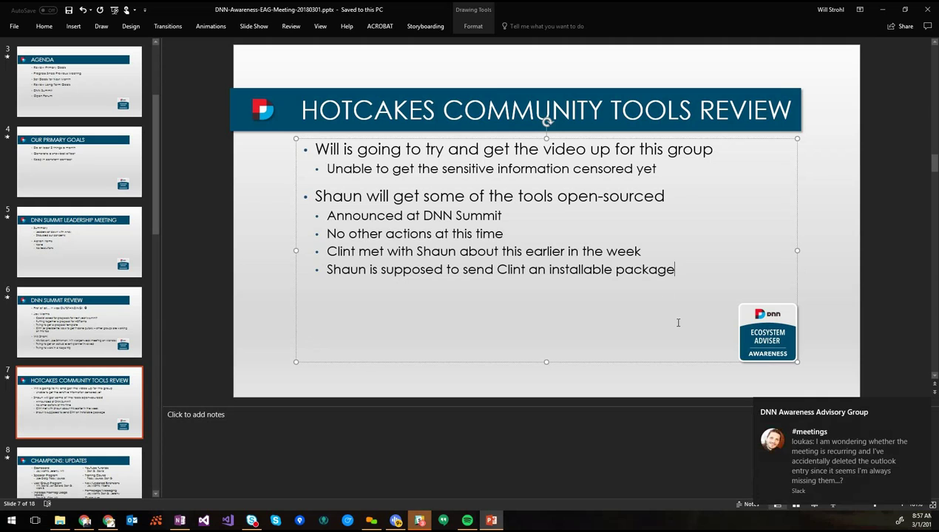
Go to the Champions: Updates slide and place the caret after the Dashboard volunteers line
click(99, 372)
scroll(99, 372, down, 5)
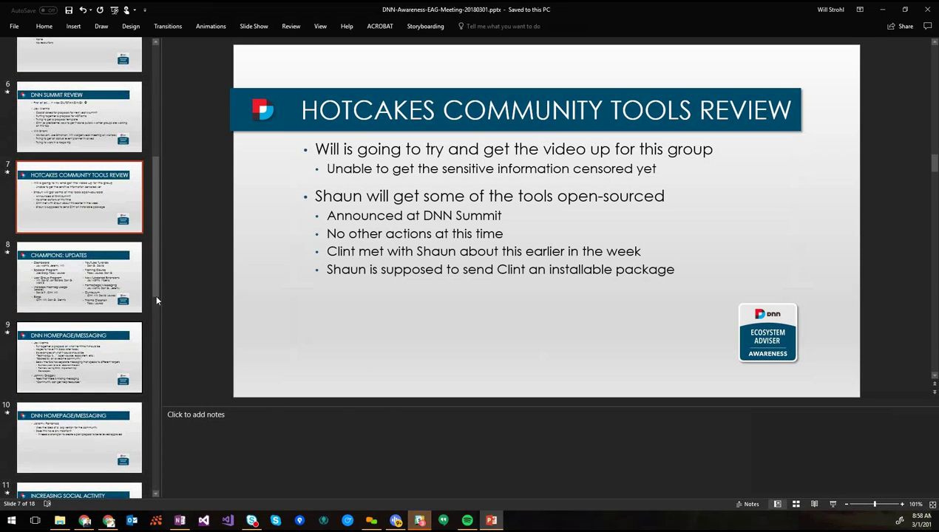
drag(153, 271, 151, 310)
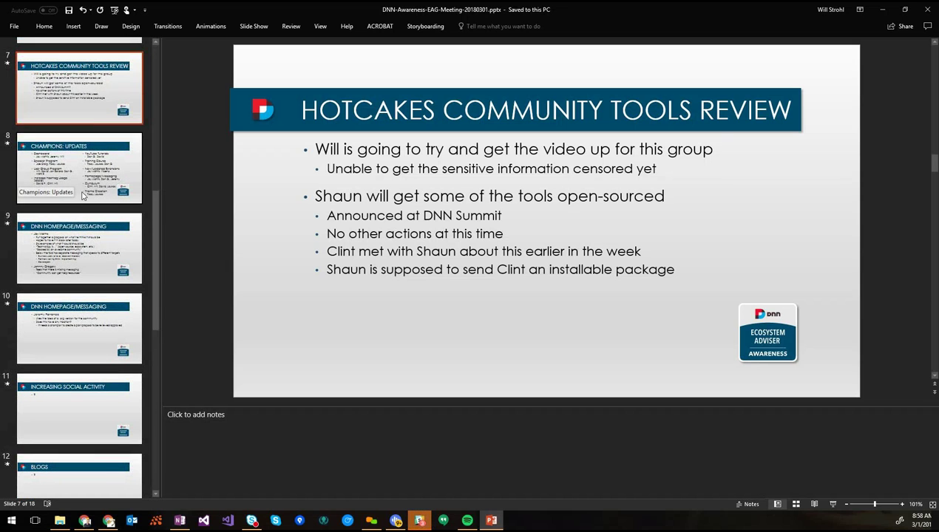
click(662, 241)
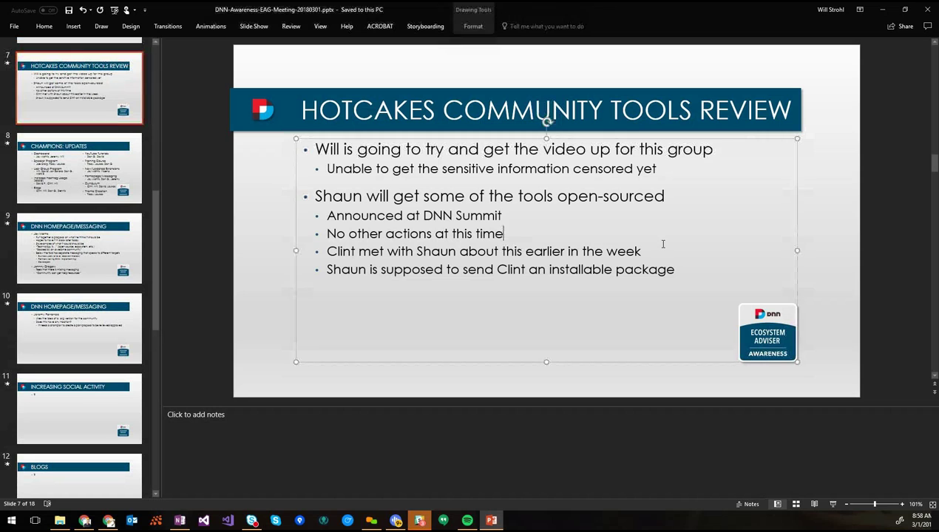
click(66, 181)
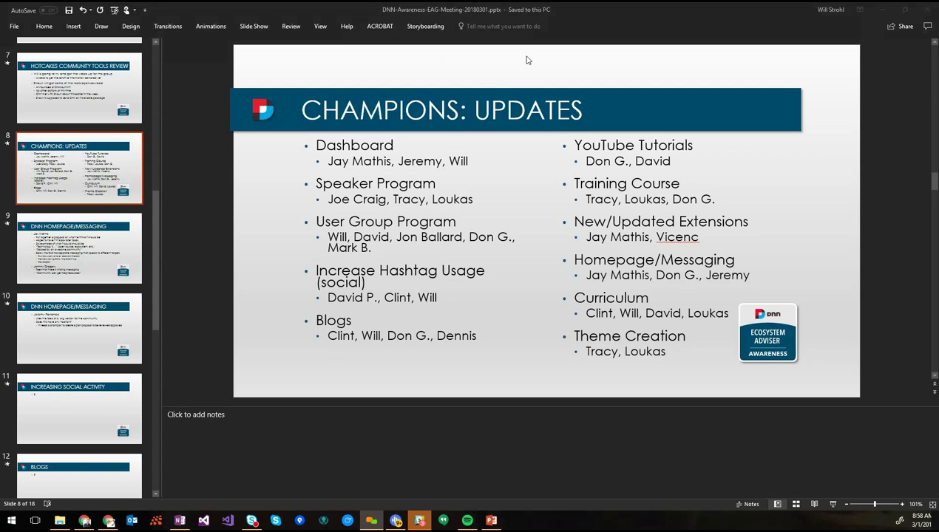
click(110, 183)
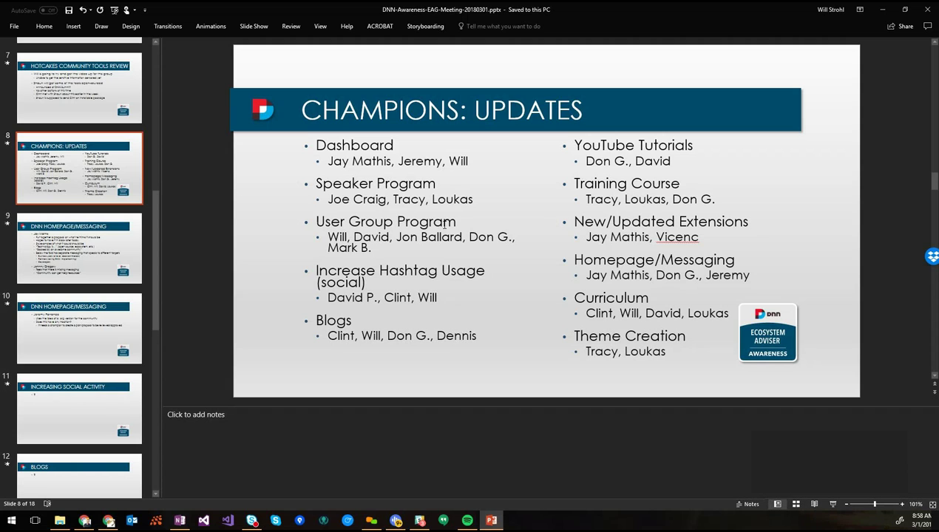
click(476, 159)
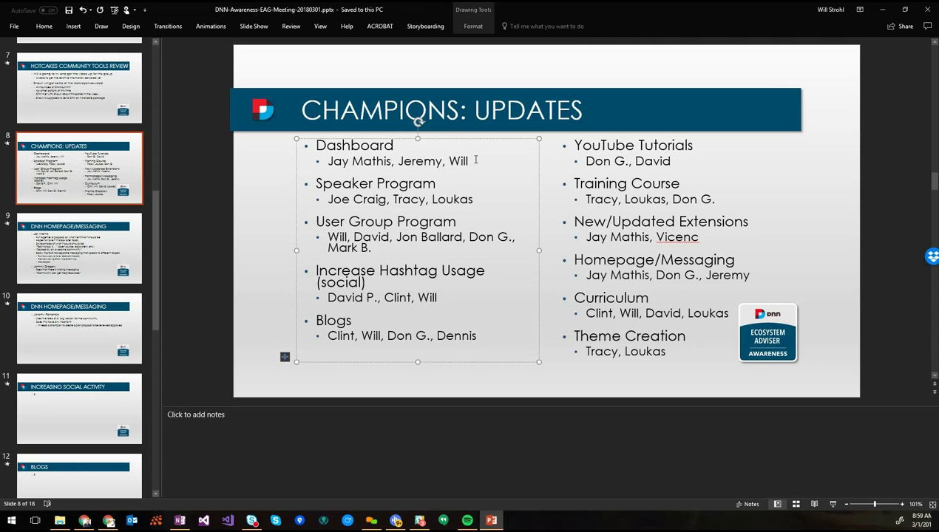
click(476, 159)
Page through the two DNN Homepage/Messaging slides and settle on slide 11, Increasing Social Activity
click(101, 237)
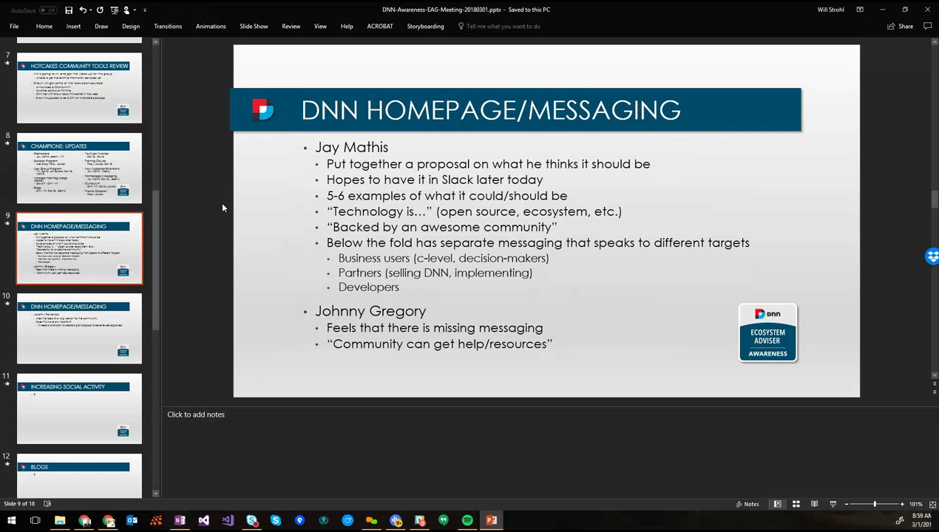
click(114, 333)
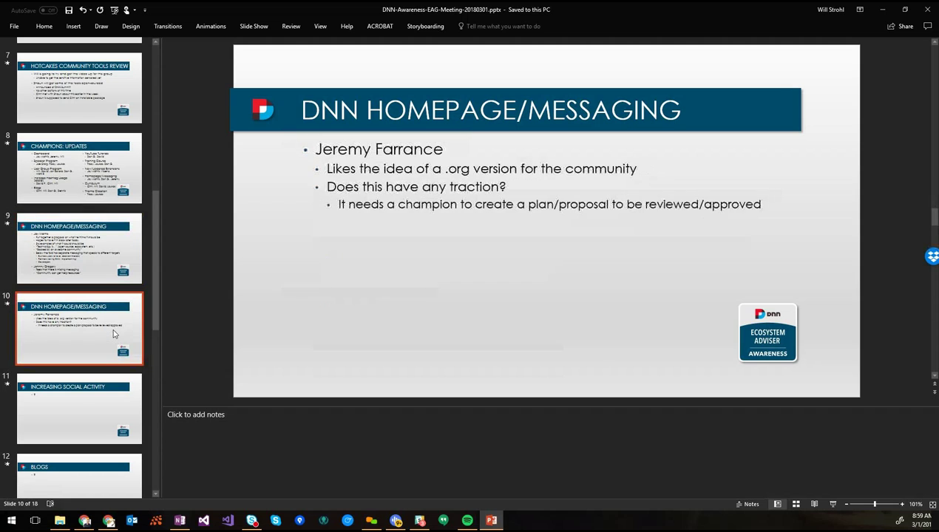
click(93, 408)
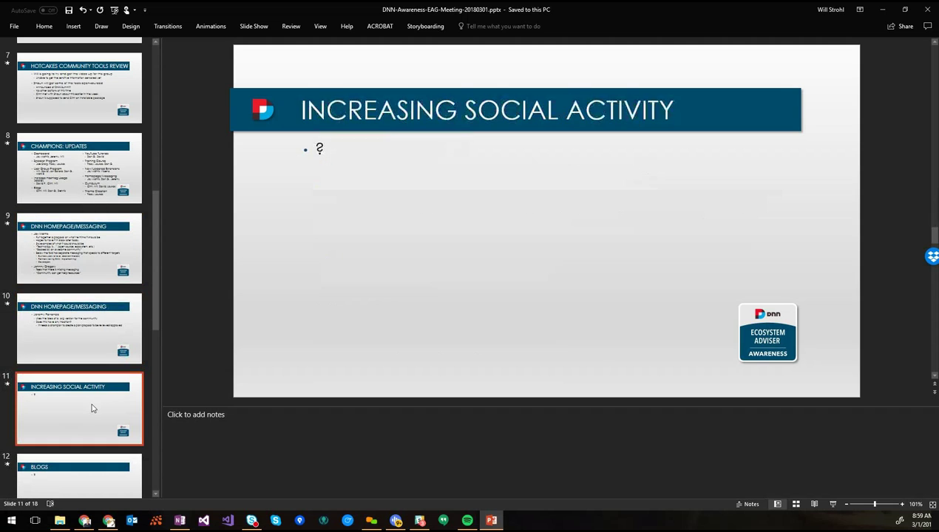
click(322, 148)
click(128, 181)
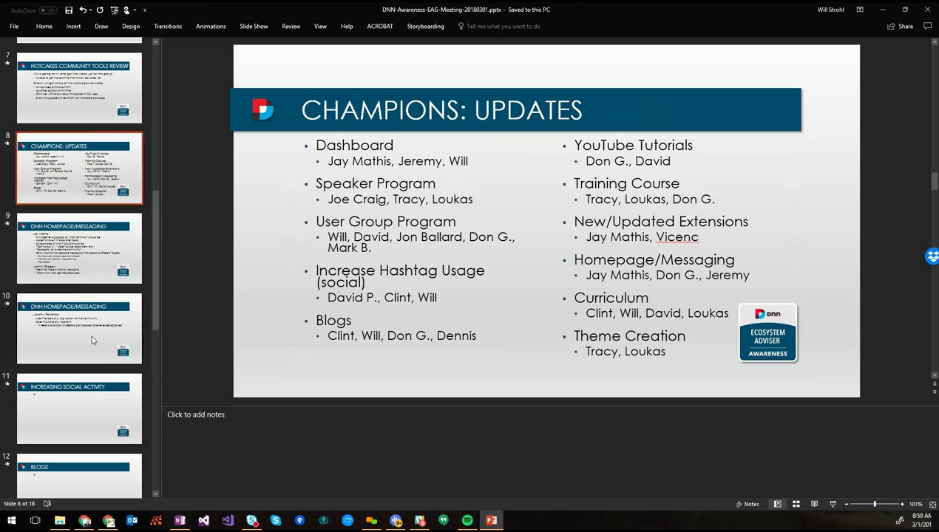
click(101, 413)
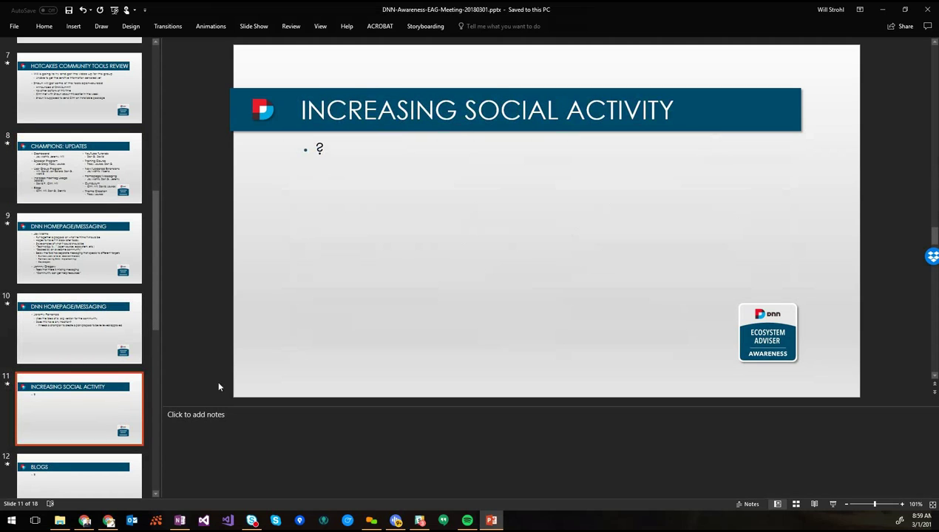
Replace the '?' on slide 11 with an attendee's name and an indented 'DNN Awareness' sub-bullet
click(318, 148)
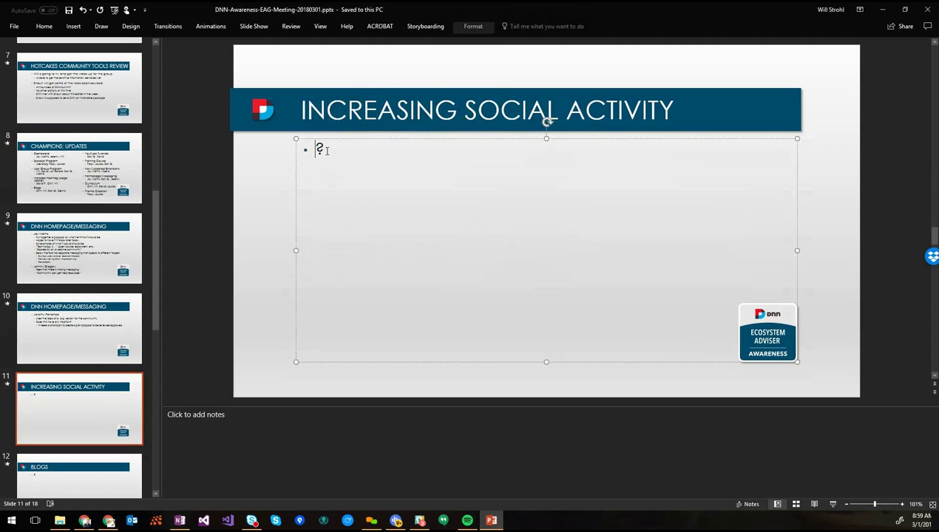
drag(314, 149, 329, 153)
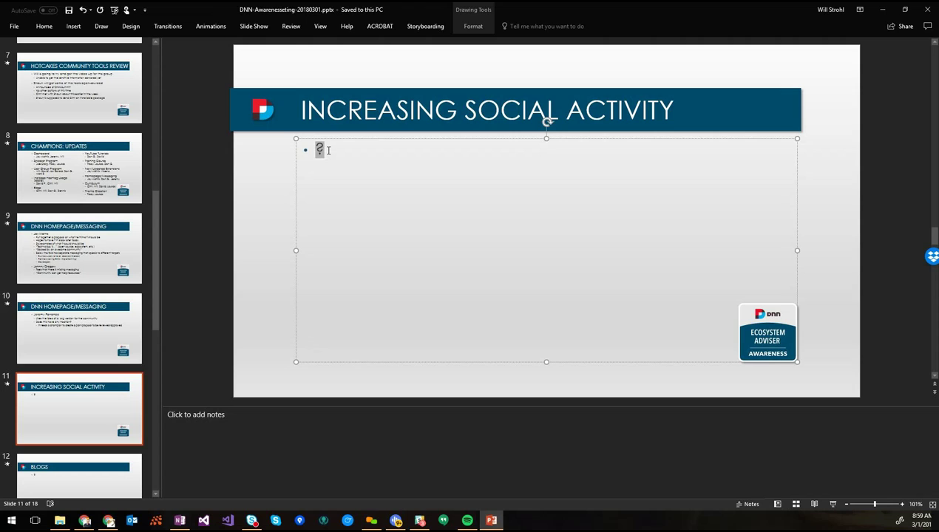
text(David)
key(Return)
key(Tab)
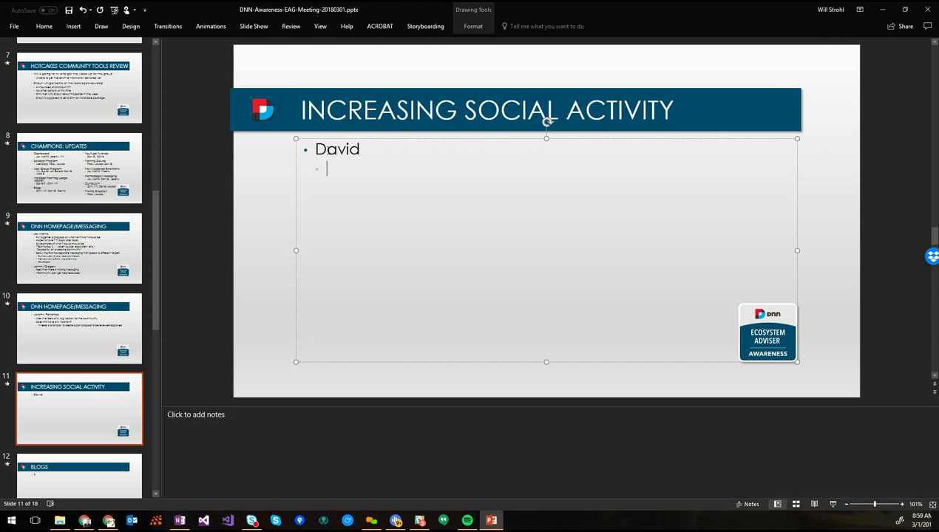
text(DNN Aware)
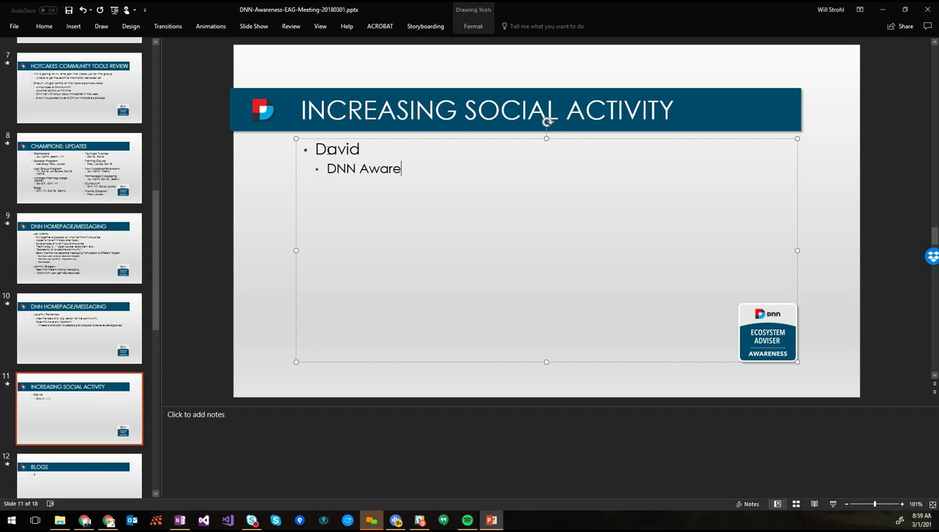
text(ness)
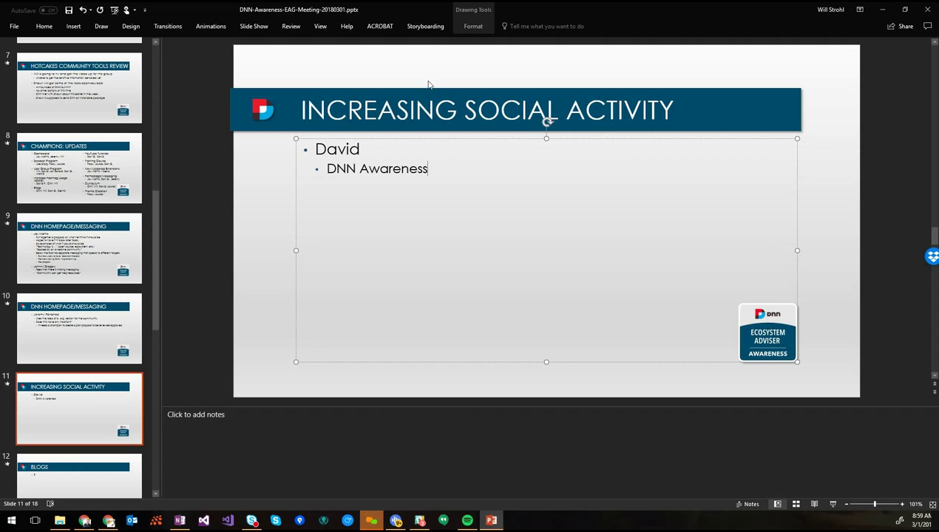
Add a seventh attendee name to the Attendees slide's right column, then return to Increasing Social Activity
click(153, 55)
click(79, 146)
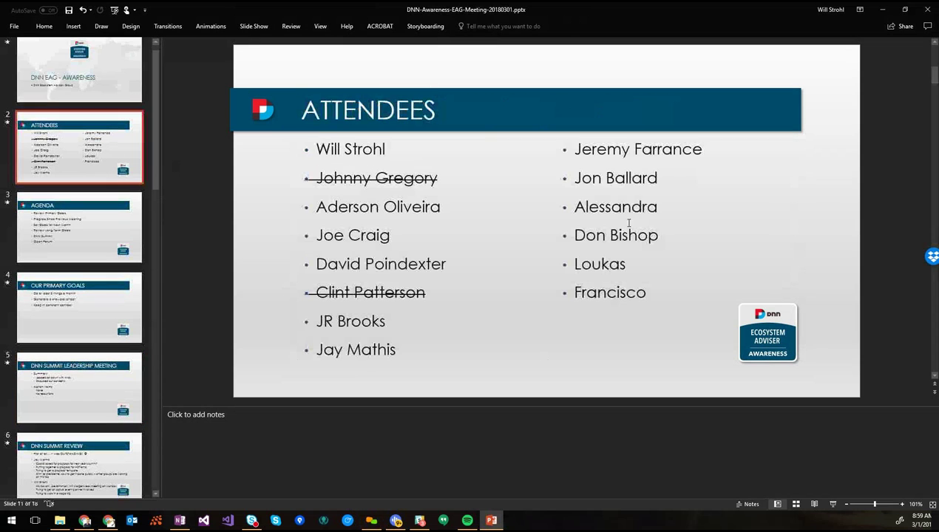
click(662, 293)
key(Return)
text(Mark)
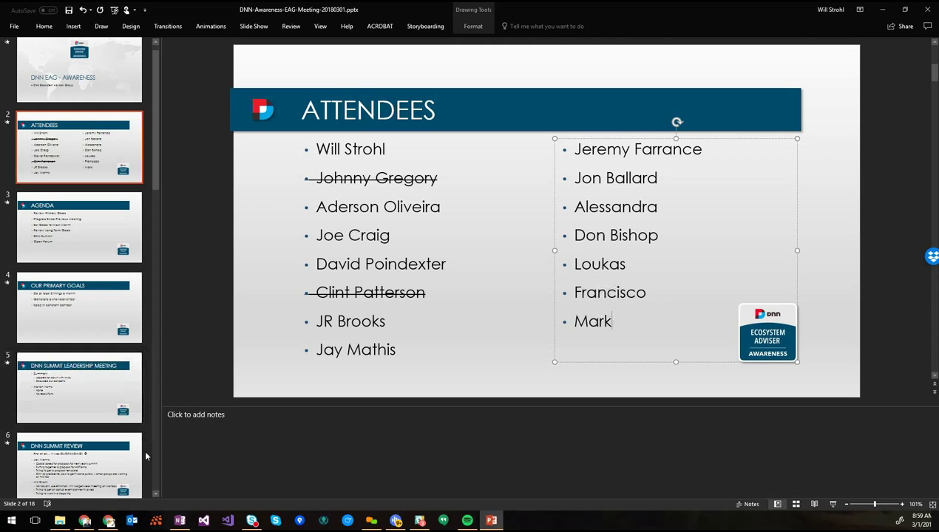
click(153, 456)
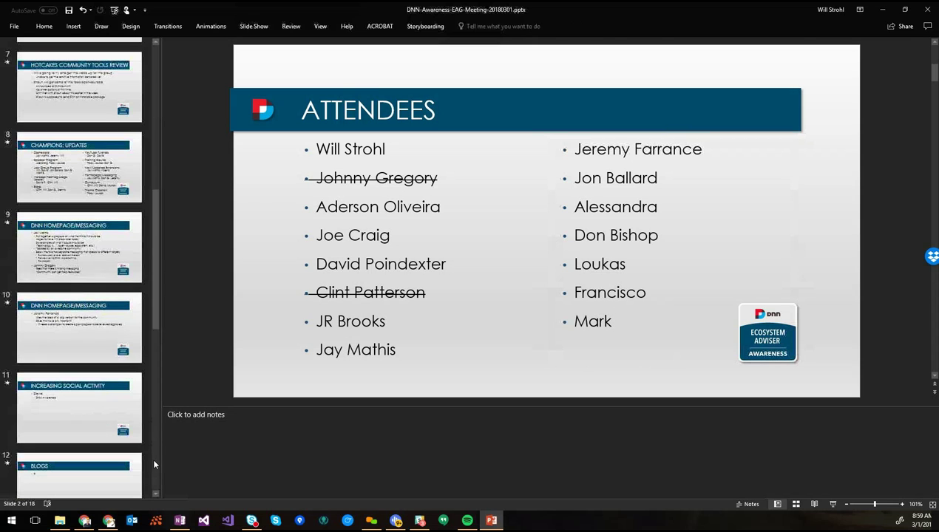
click(78, 410)
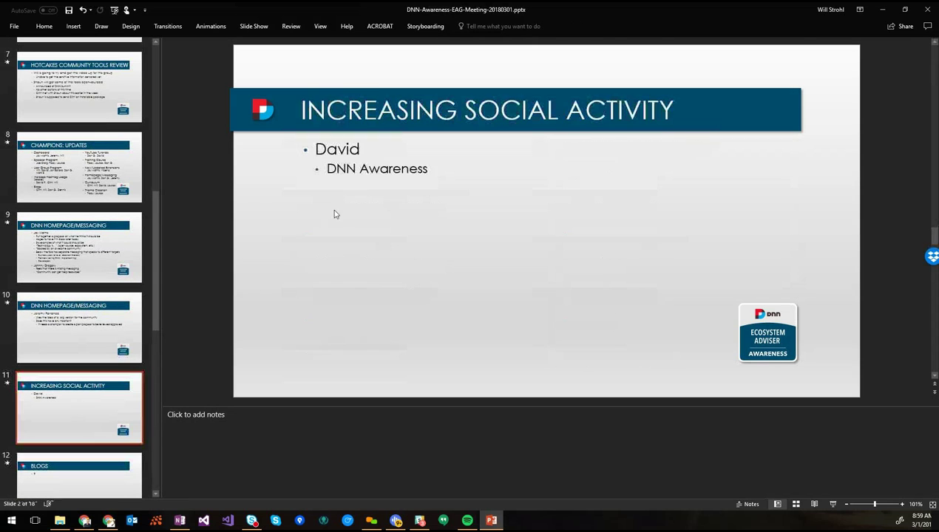
Add notes 'Analytics are showing increasing activity' and '#DNNCMS is being used more' after DNN Awareness
click(425, 170)
click(439, 176)
text(Ana)
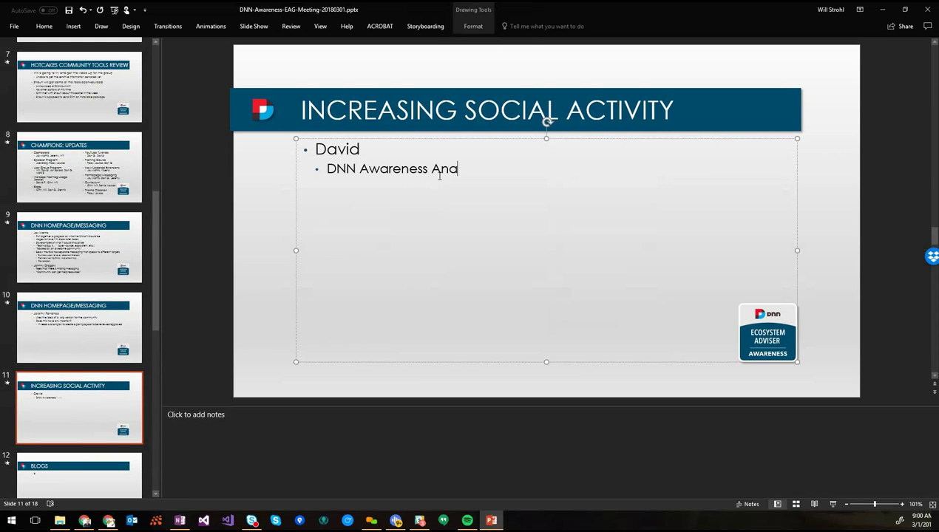
key(BackSpace)
key(BackSpace)
key(BackSpace)
text(- Analytics are showing more)
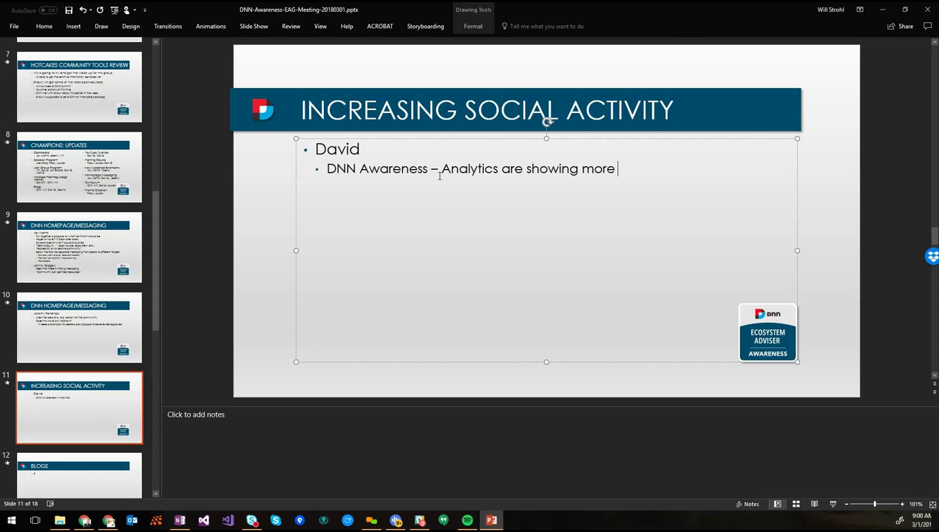
key(ctrl+shift+Left)
text(increasin)
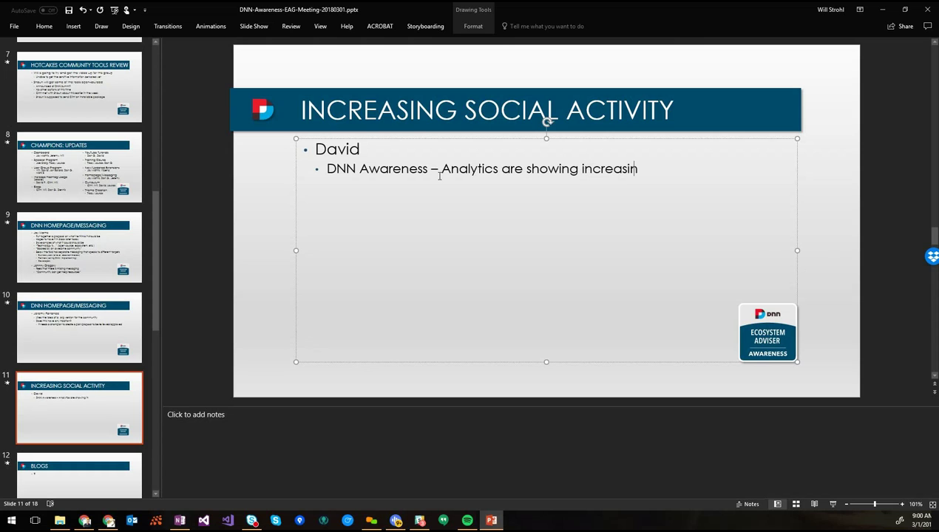
text(g activity)
key(Return)
text(#DNNCMS )
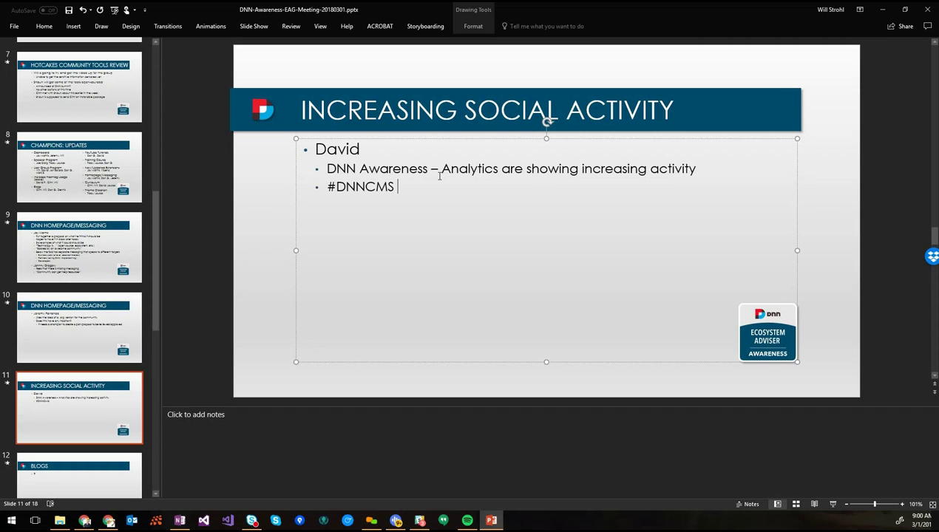
text(is being used more)
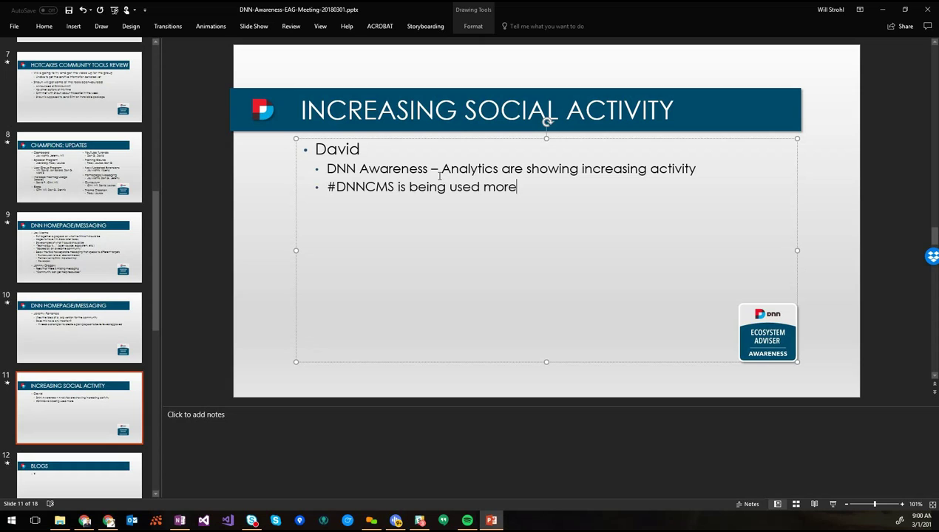
Insert a 'Twitter' bullet above the two notes and indent both notes beneath it
key(Up)
key(Return)
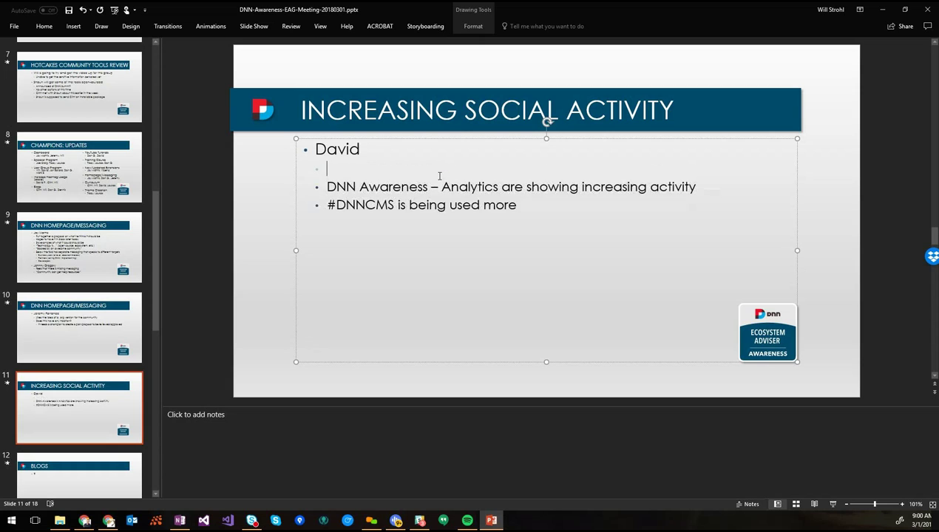
text(Twitter)
key(Right)
key(shift+Down)
key(shift+Down)
key(Tab)
key(Left)
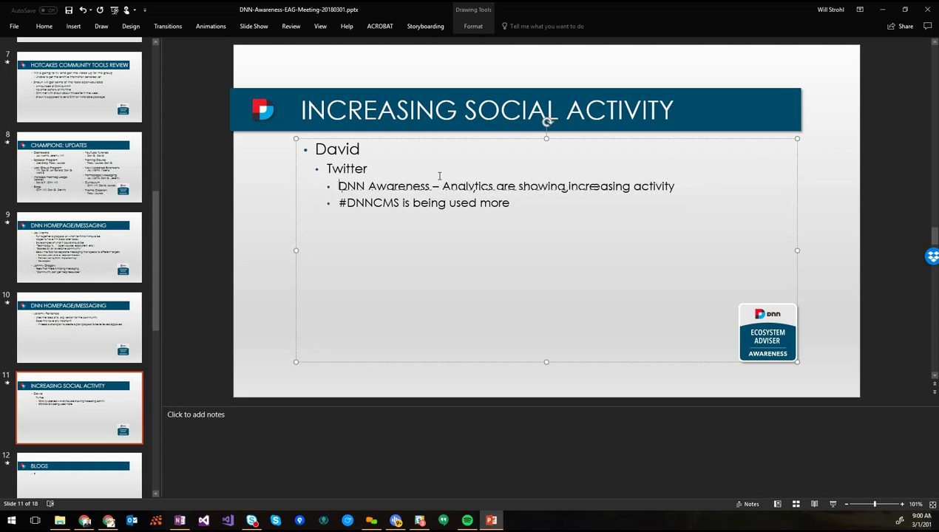
text(@)
key(ctrl+Right)
key(BackSpace)
key(Down)
key(End)
key(ctrl+s)
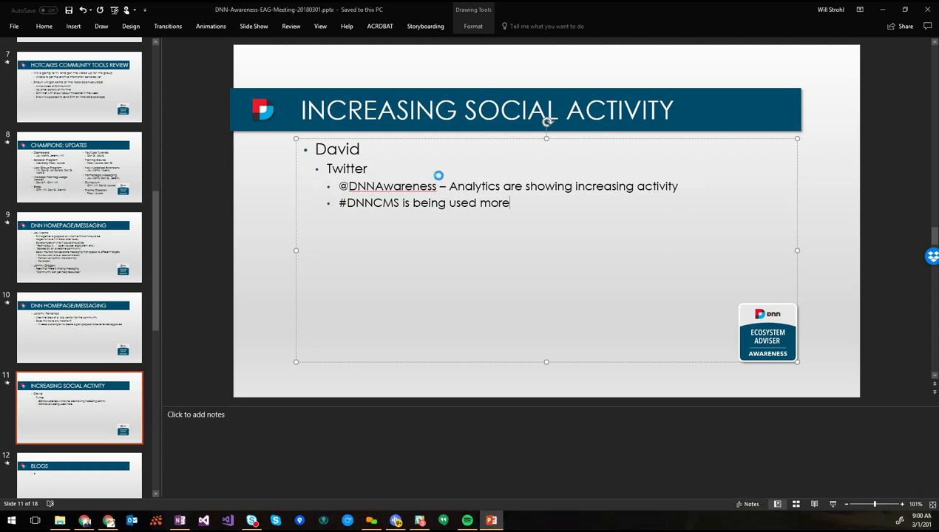
key(Return)
Add a second person as a top-level bullet with the sub-bullet 'No update at this time'
key(shift+Tab)
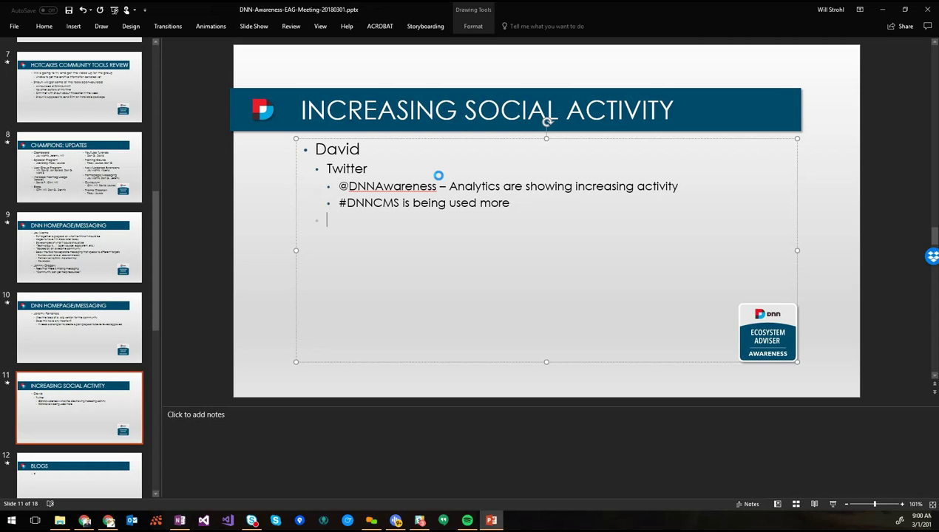
key(shift+Tab)
key(Return)
key(Tab)
text(No updates)
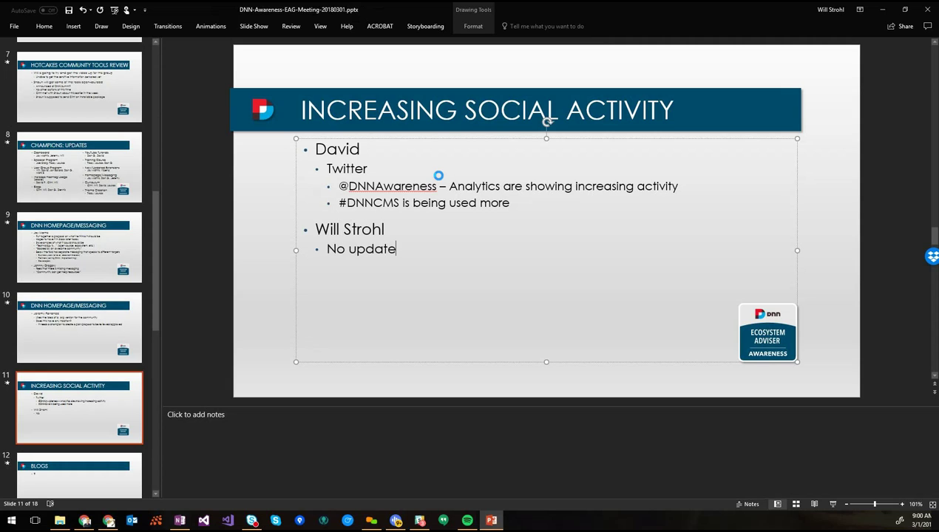
key(BackSpace)
text(at this time)
key(Up)
key(Up)
key(Down)
key(Down)
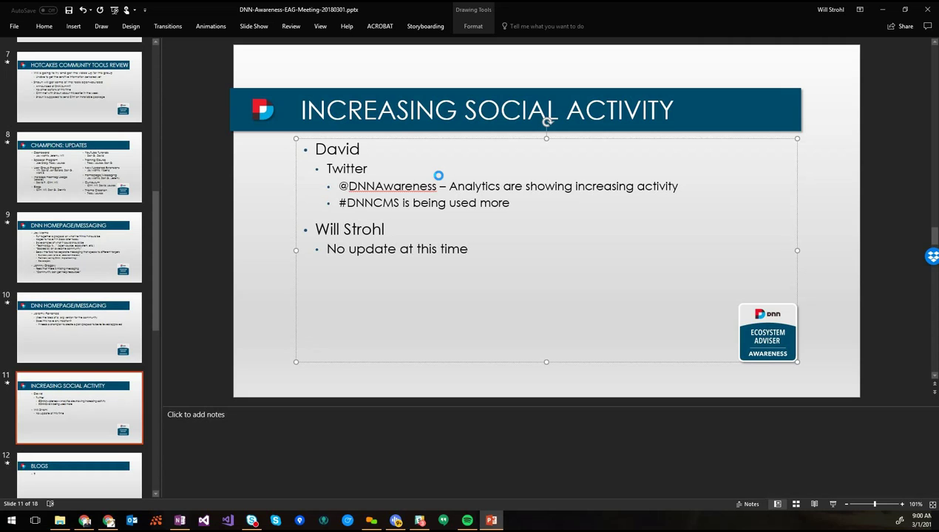
Add a third person with notes on tweeting, retweeting and a video on Facebook, Twitter; save
key(shift+Tab)
text(Clint)
key(Return)
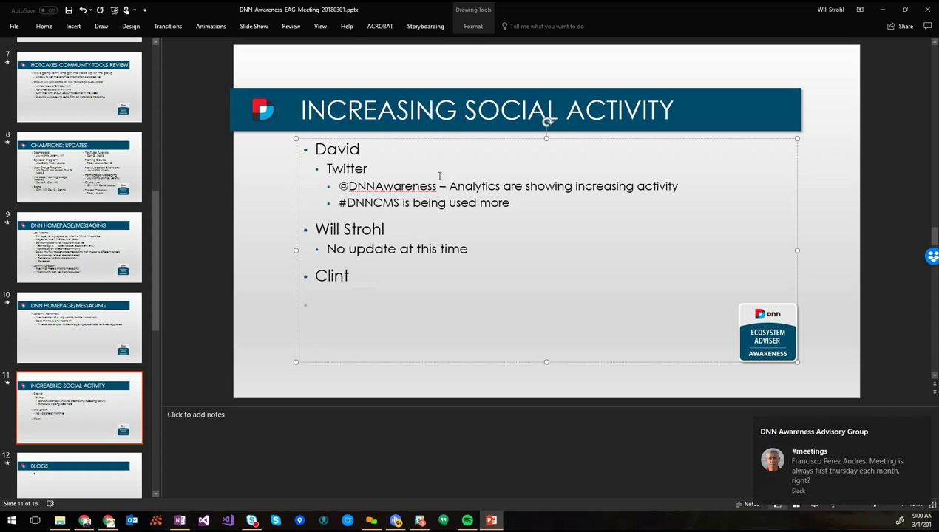
key(Tab)
text(been doing his t)
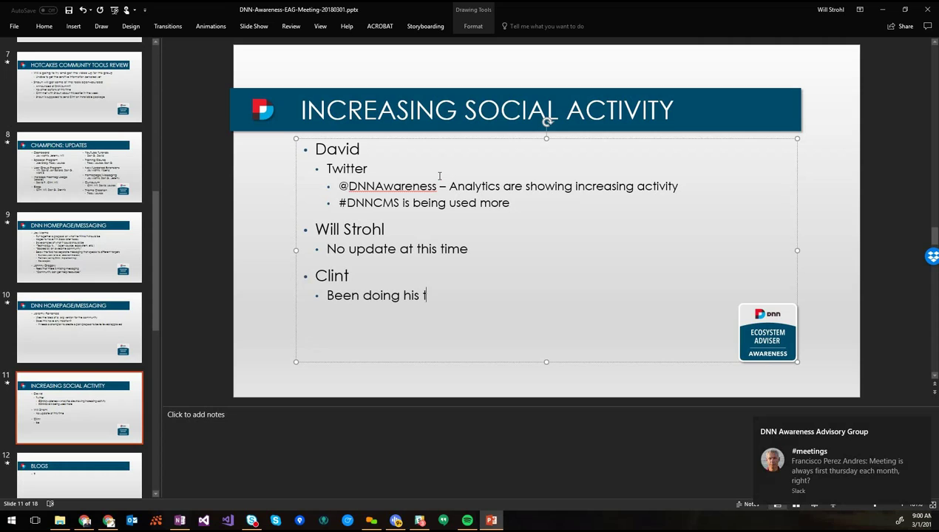
text(hi)
text(ng)
text(.... Tweeting, retweet)
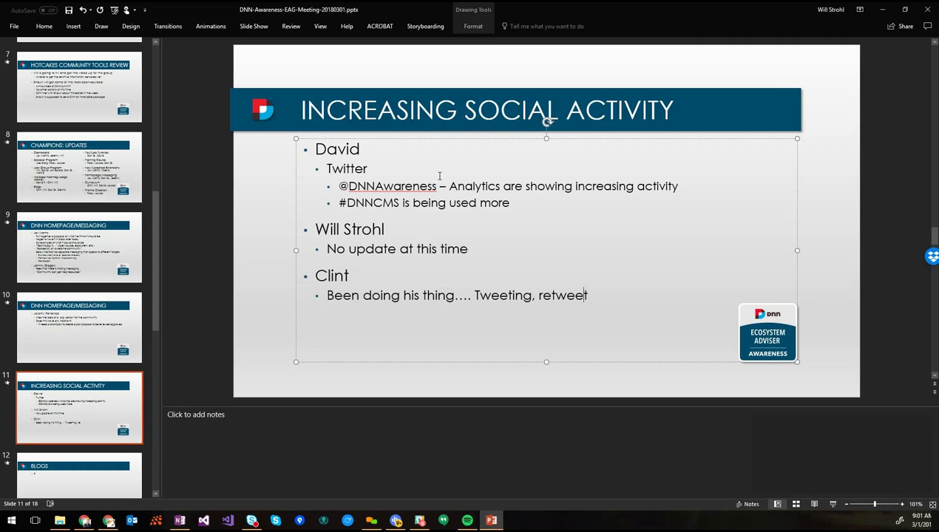
text(ing)
key(Return)
text(Put a v)
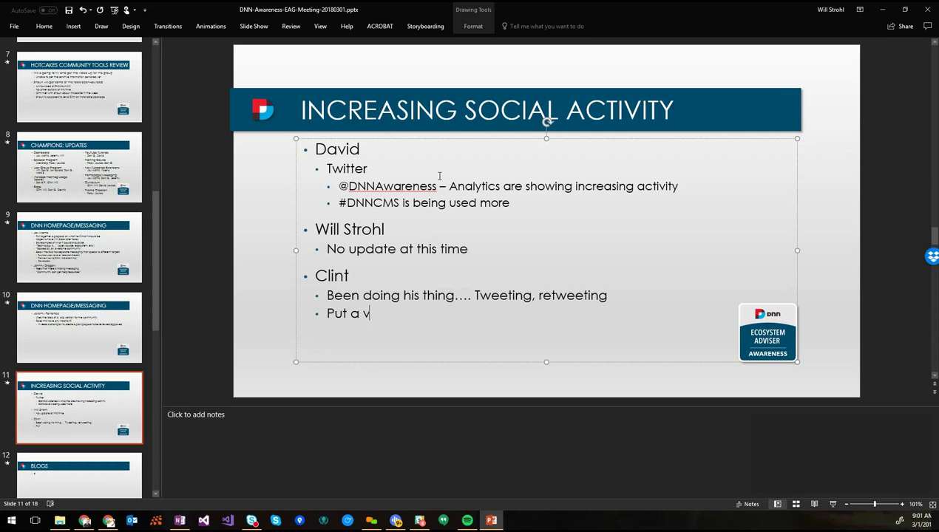
text(ideo on Facebook, Twitter)
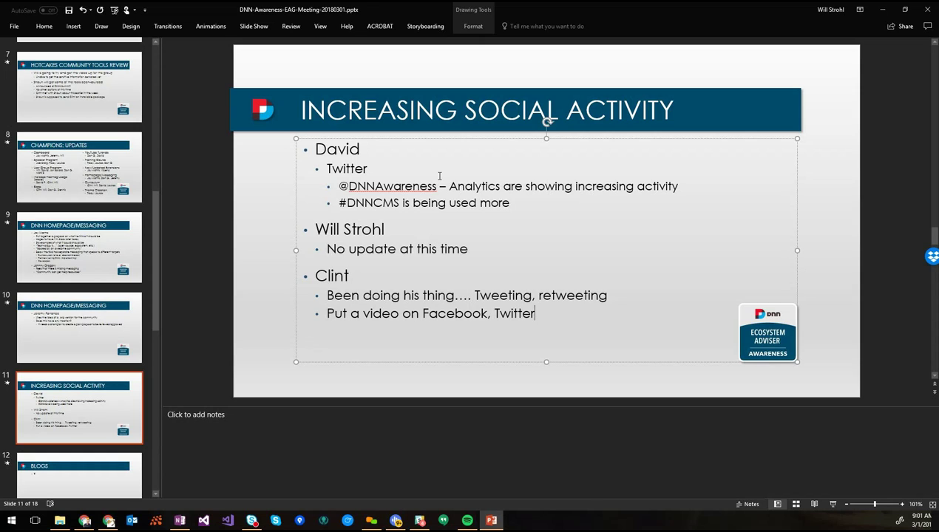
key(ctrl+s)
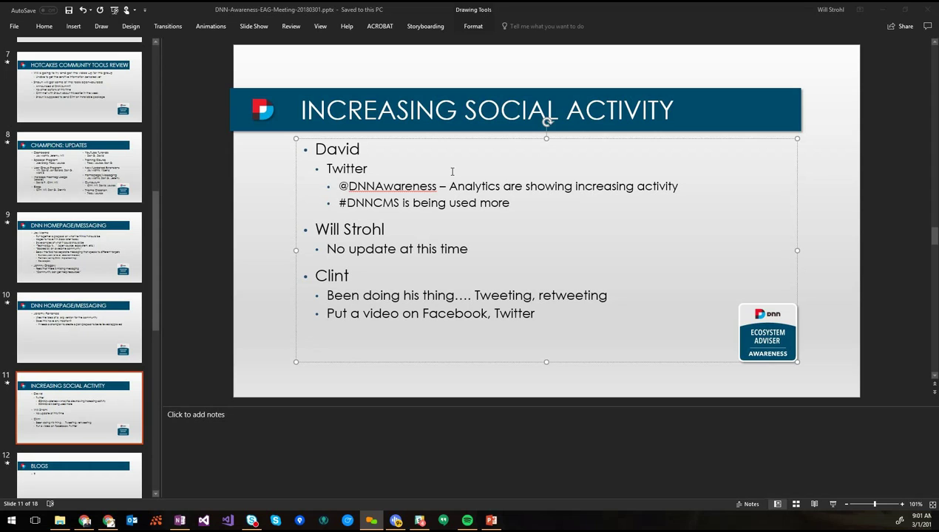
click(361, 358)
click(33, 364)
scroll(59, 374, down, 5)
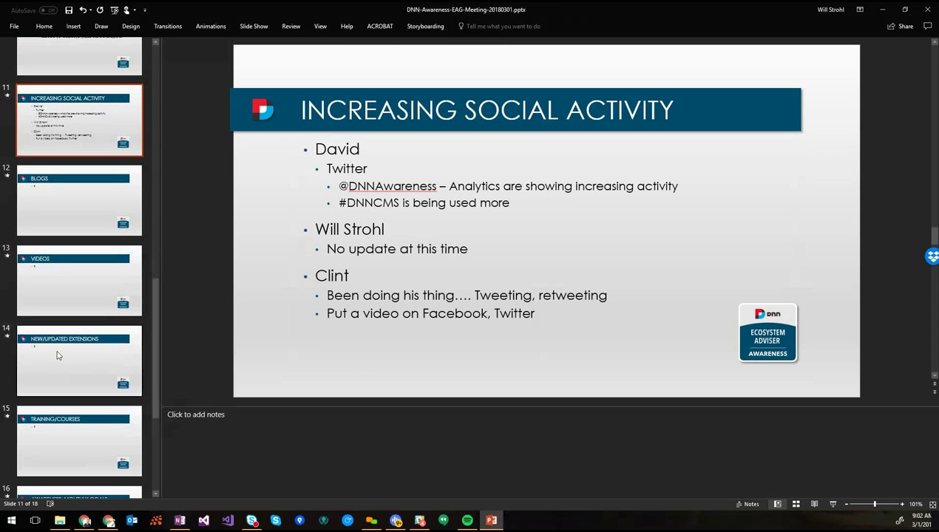
scroll(58, 355, down, 3)
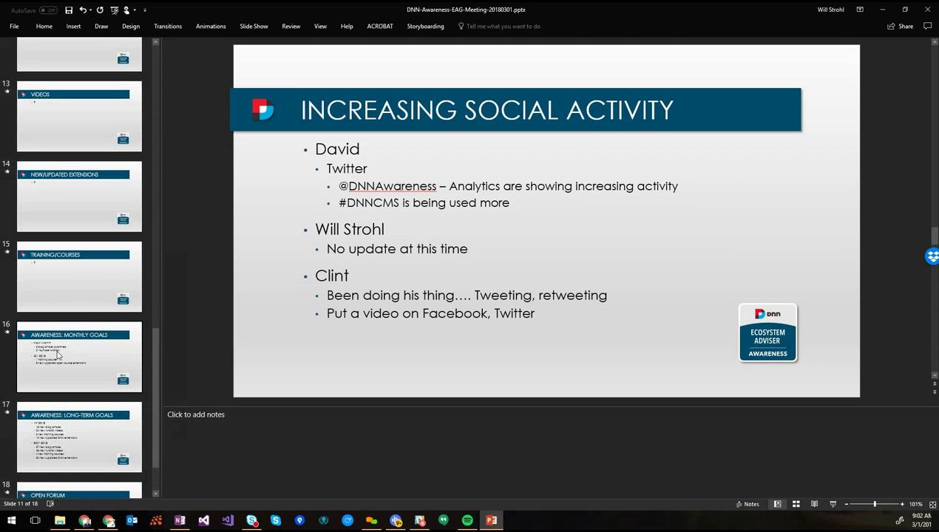
scroll(58, 355, up, 9)
click(72, 222)
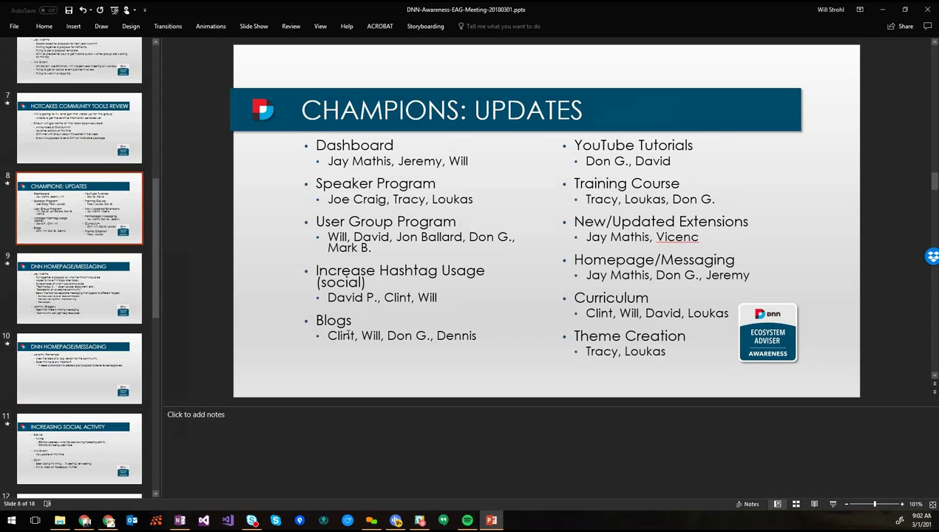
click(107, 451)
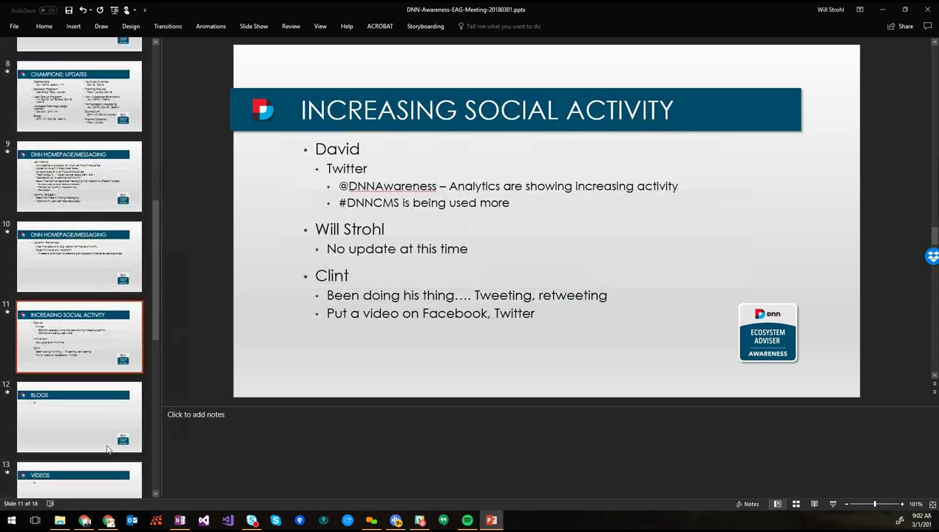
scroll(108, 449, down, 1)
click(494, 248)
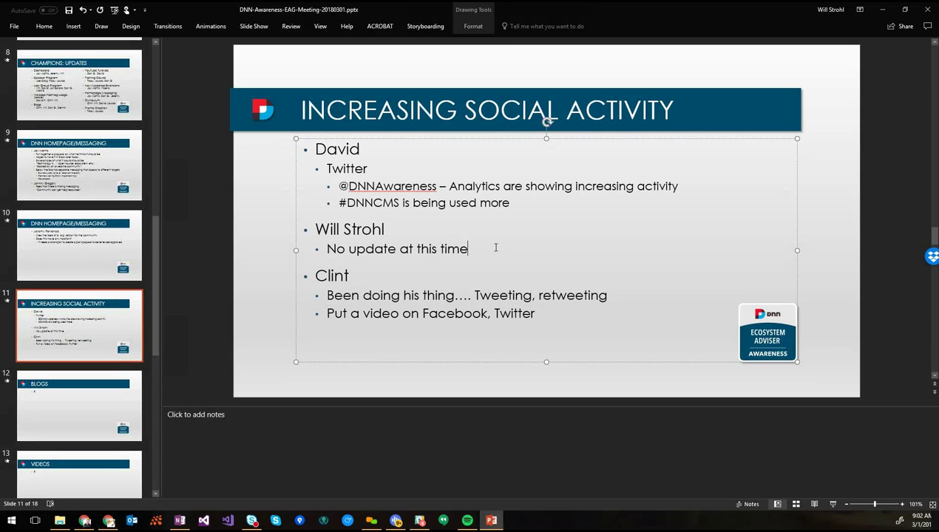
Change the middle update to 'Been responding to DNN forum/Q&A', save, and open slide 12, Blogs
triple_click(496, 248)
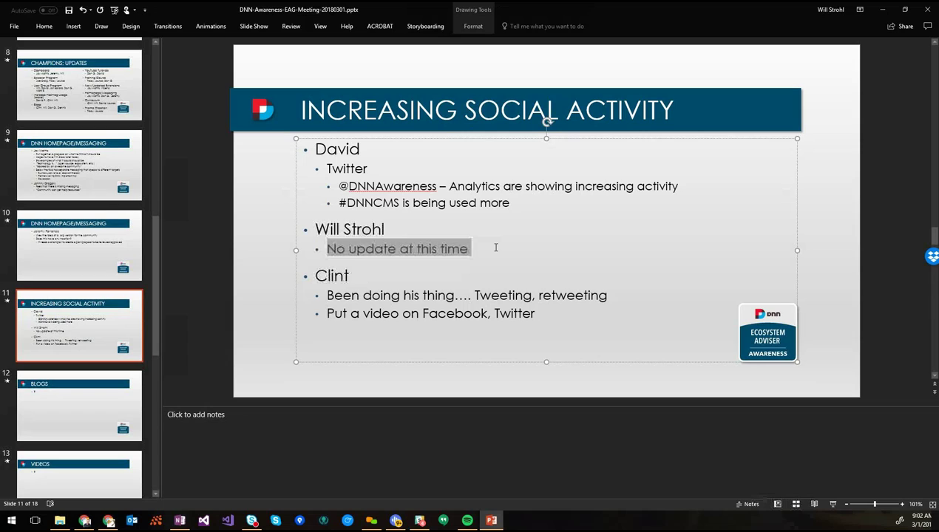
text(Been resp)
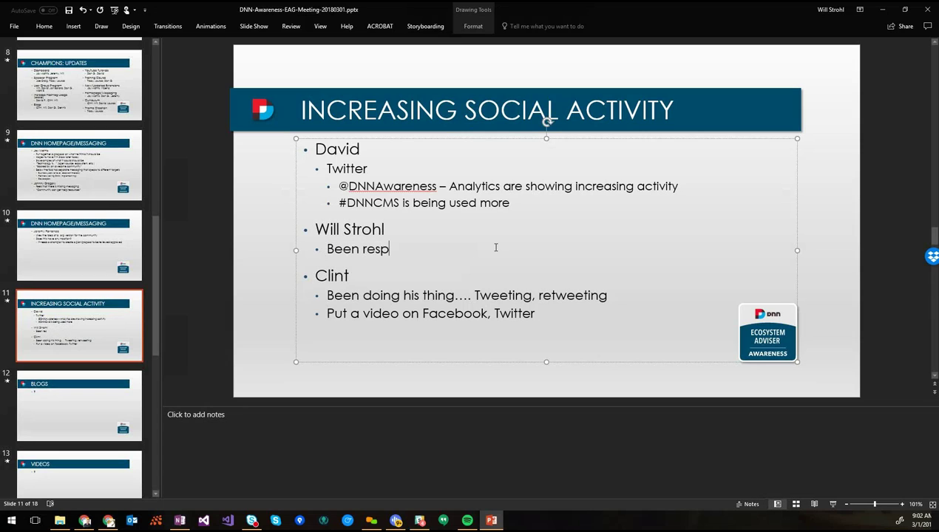
text(onding to DNN )
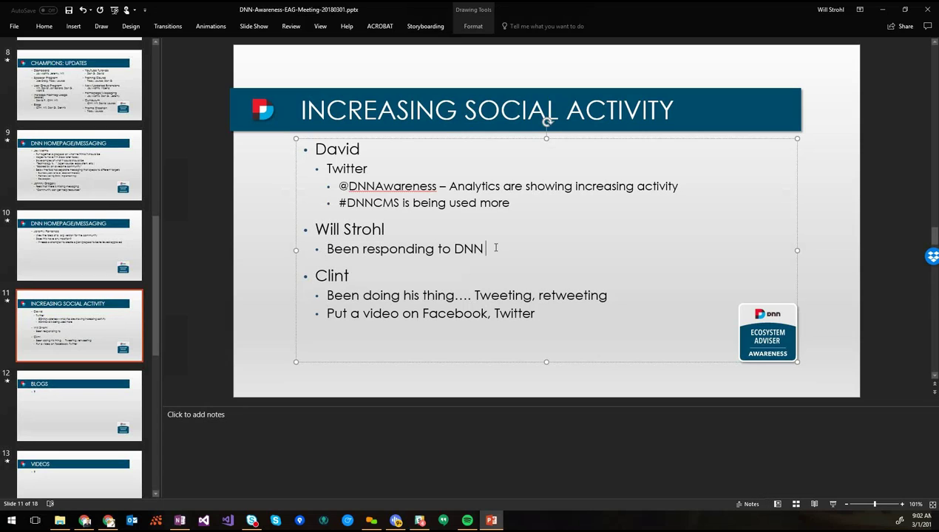
text(forum/Q)
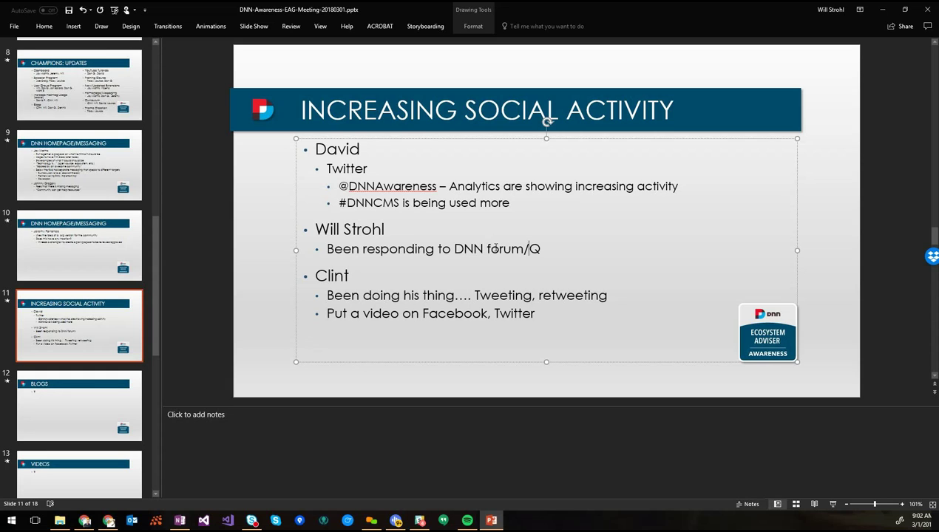
text(&A)
click(528, 203)
key(ctrl+s)
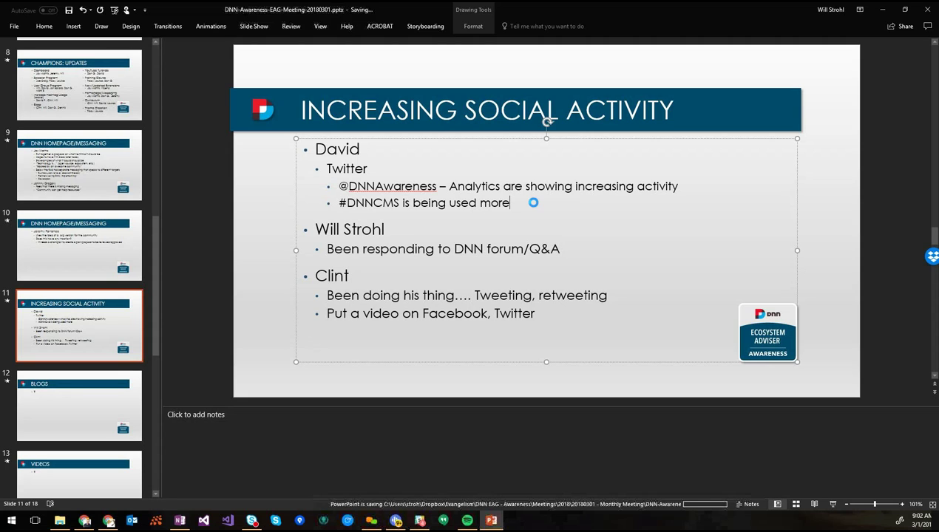
click(87, 392)
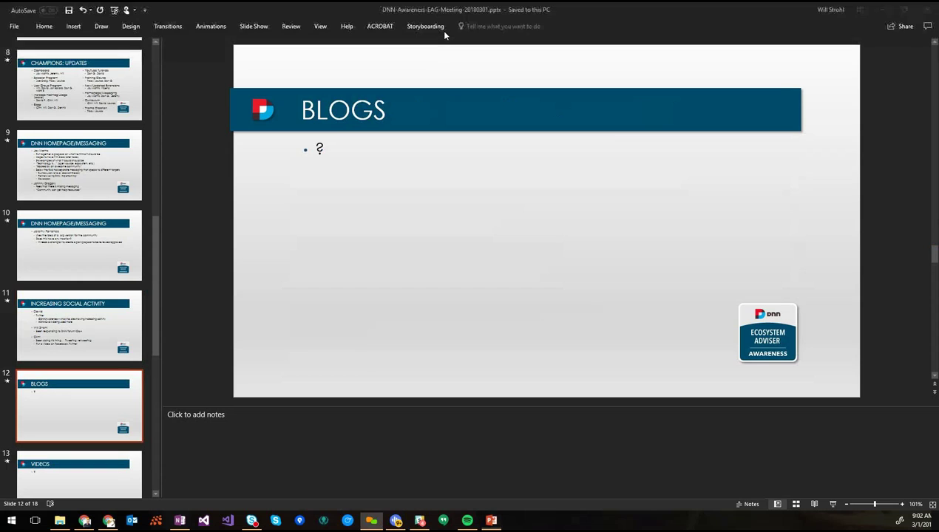
Scroll through the latest #dnncms tweets in Twitter's search results, briefly checking the deck in between
ctrl+click(485, 154)
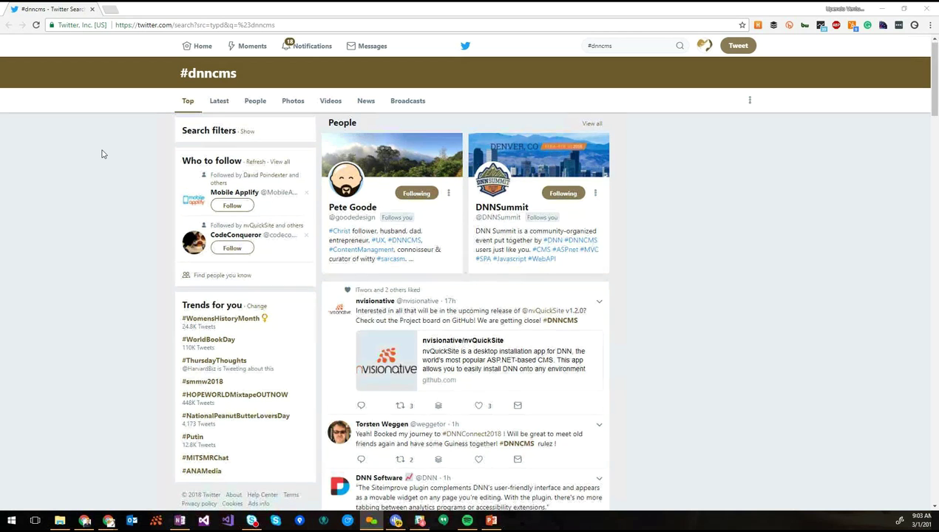
scroll(103, 154, down, 3)
scroll(104, 154, down, 2)
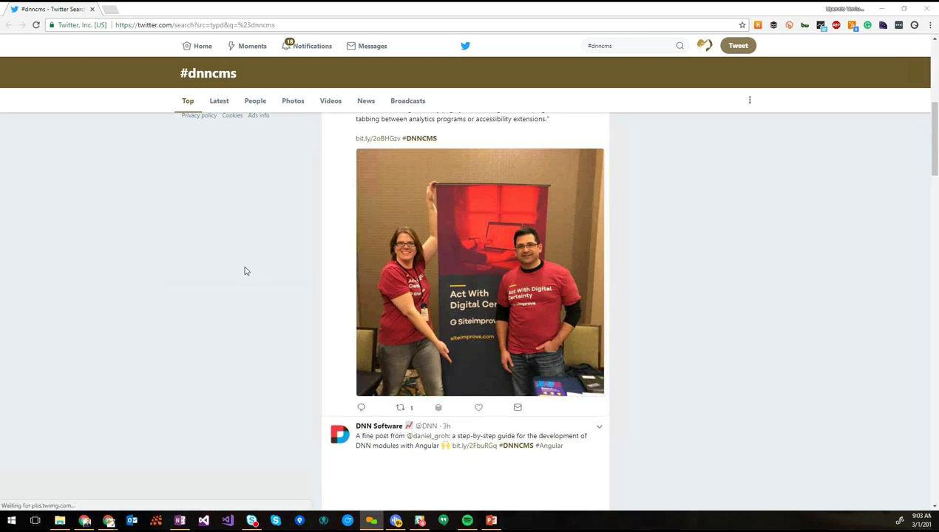
scroll(244, 270, down, 4)
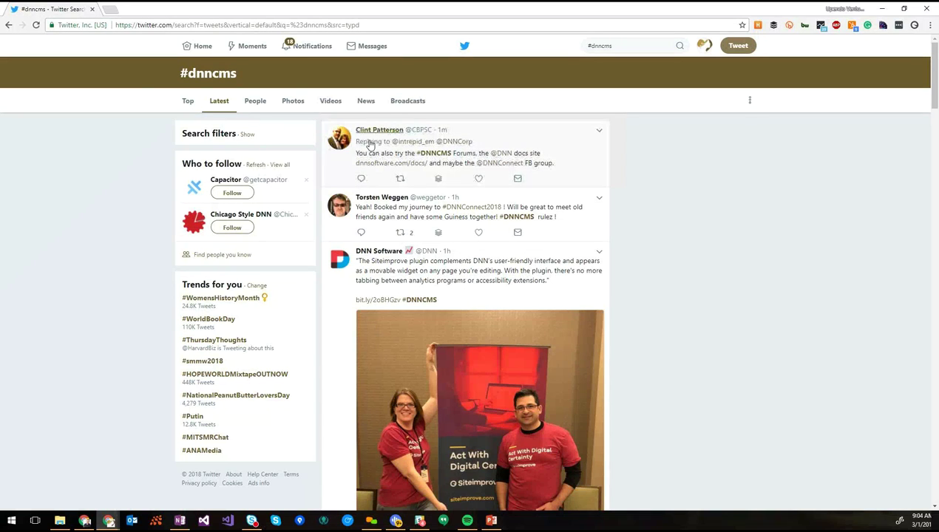
scroll(678, 201, down, 8)
scroll(678, 201, down, 3)
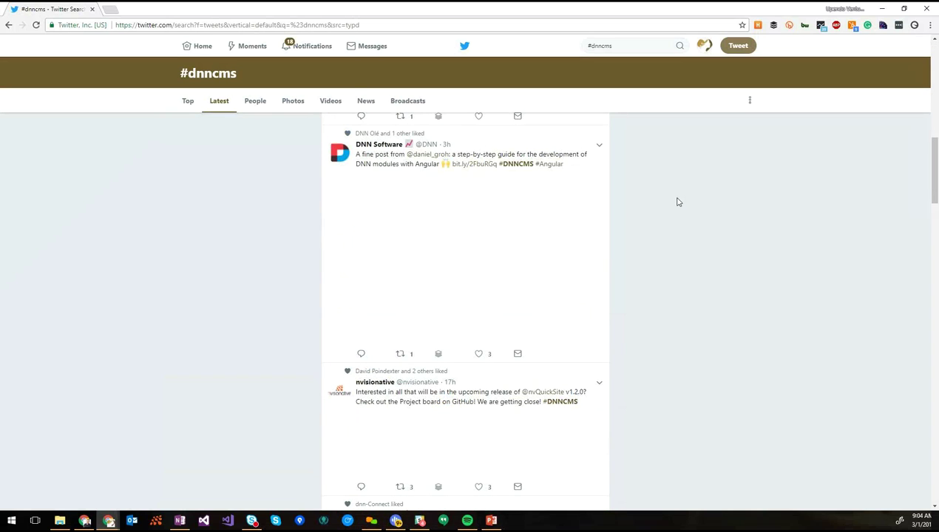
scroll(678, 202, up, 10)
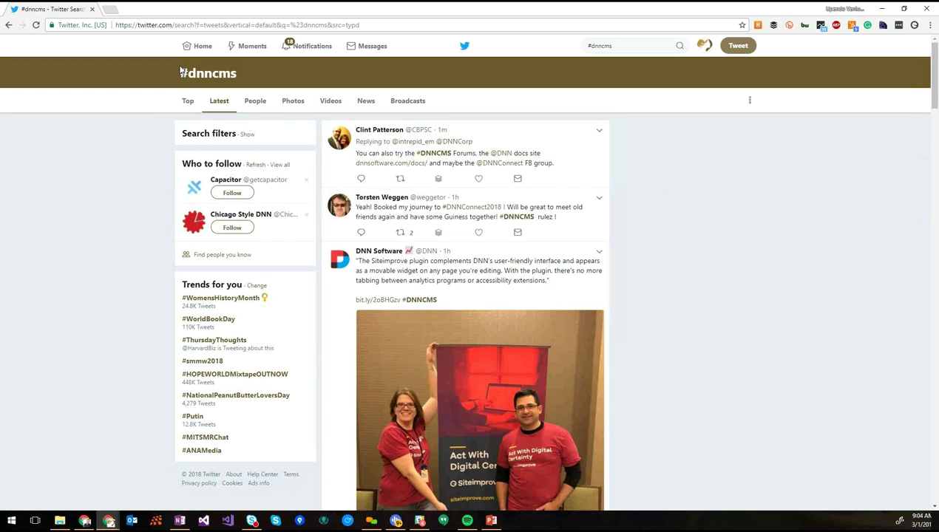
click(493, 523)
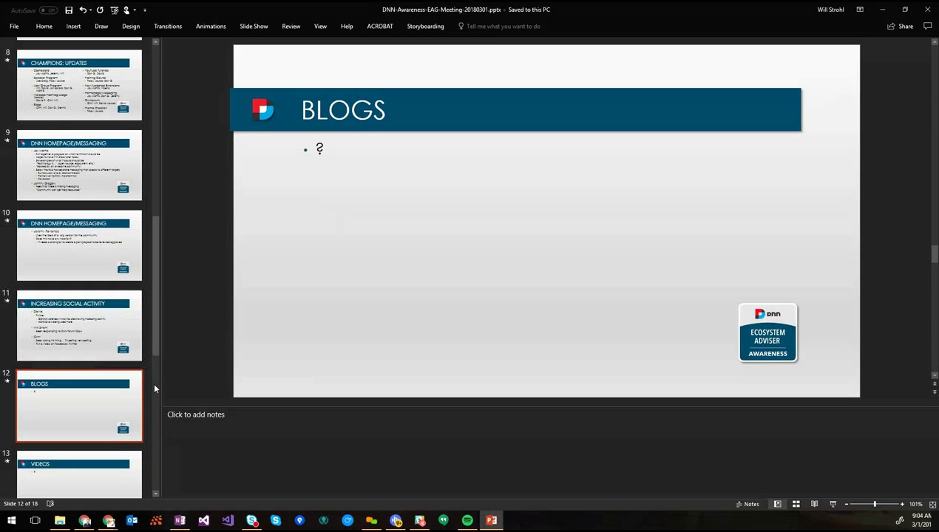
key(alt+Tab)
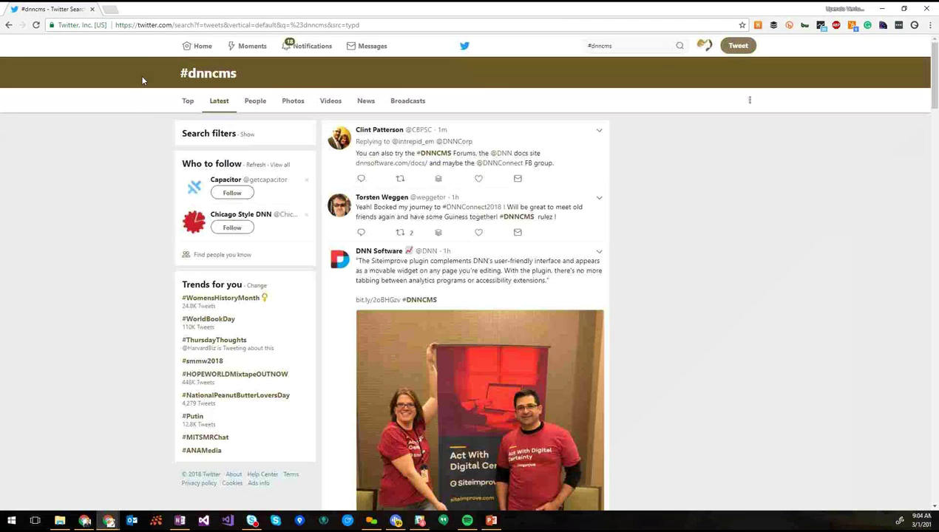
Paste the #dnncms Twitter search URL as a new bullet below the #DNNCMS note and save
click(156, 25)
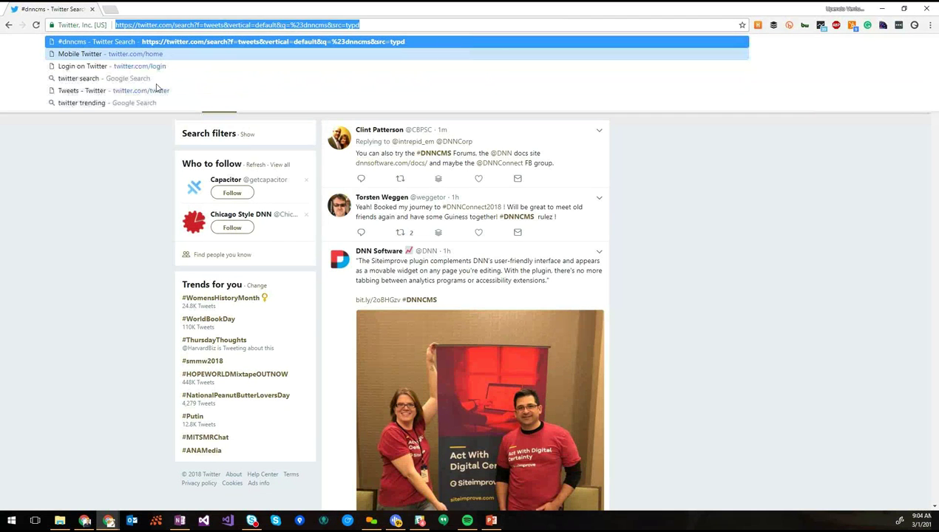
key(alt+Tab)
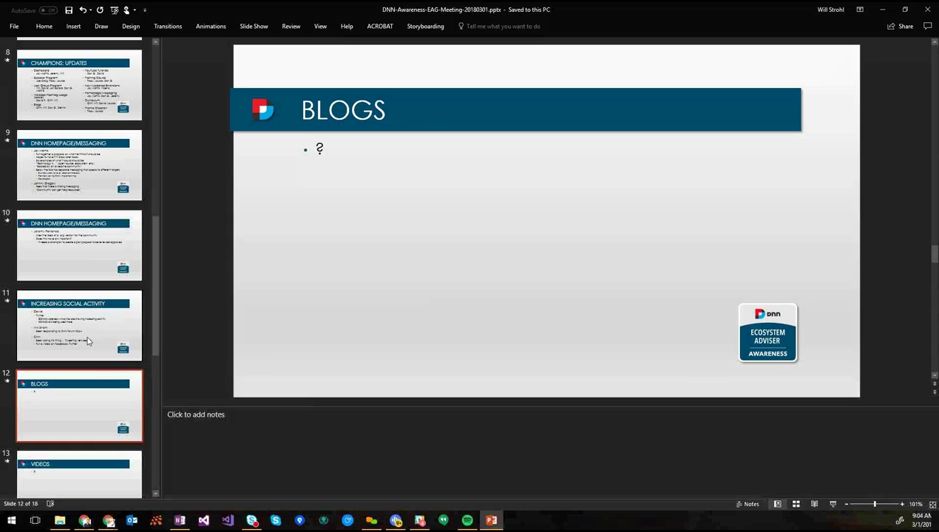
click(87, 332)
click(522, 201)
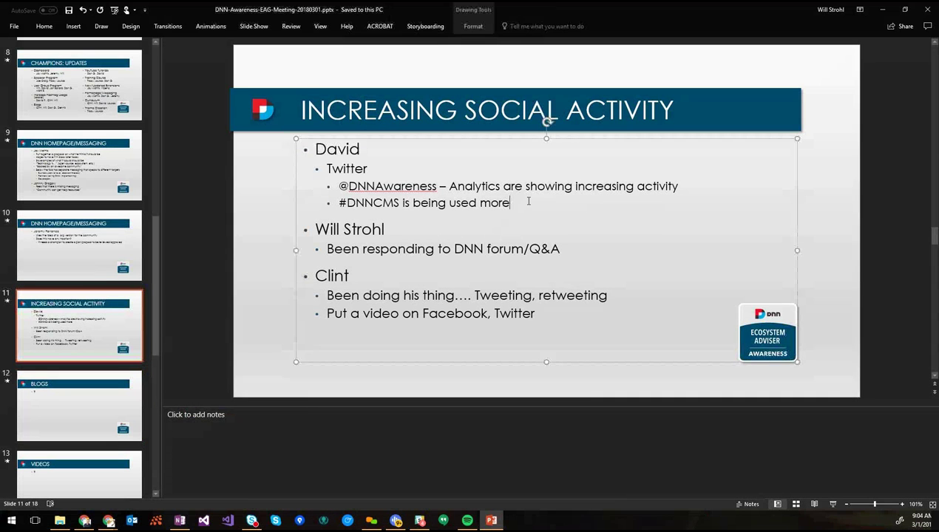
key(Return)
text(https://twitter.com/search?f=tweets&vertical=default&q=%23dnncms&src=typd)
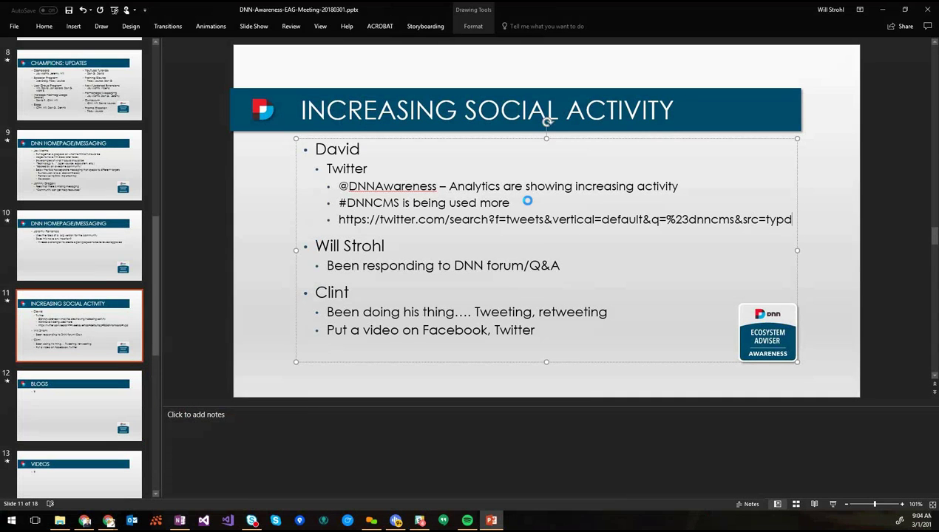
key(ctrl+s)
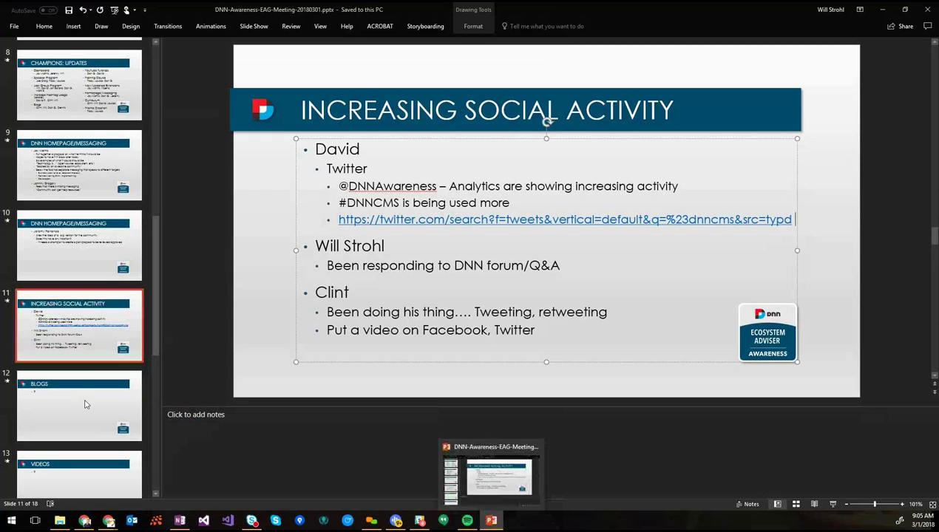
click(84, 404)
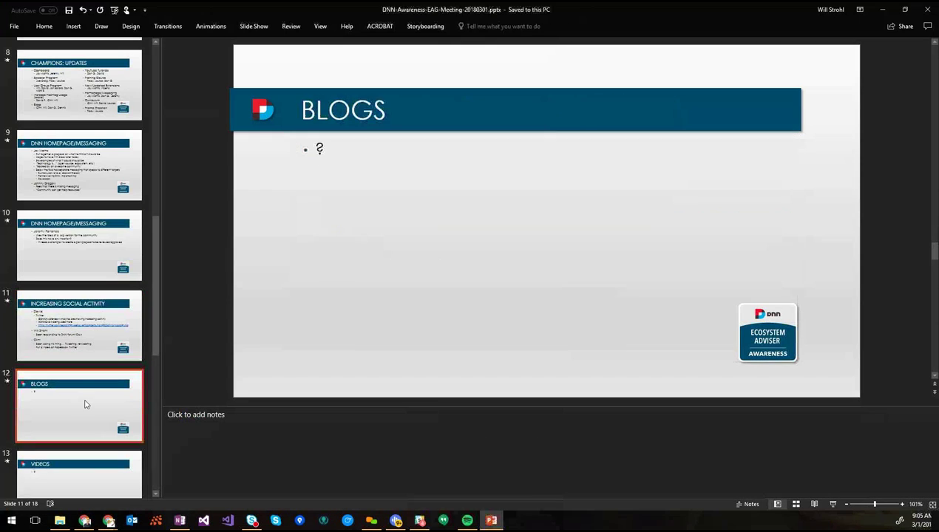
Replace the Blogs slide's '?' with the contributor's name and a 'Posting blogs regularly' sub-bullet
click(78, 92)
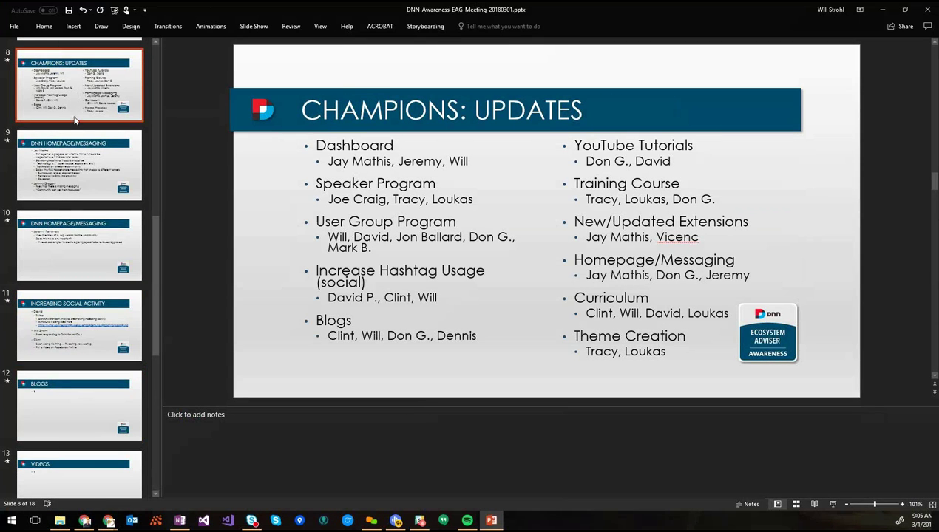
click(63, 404)
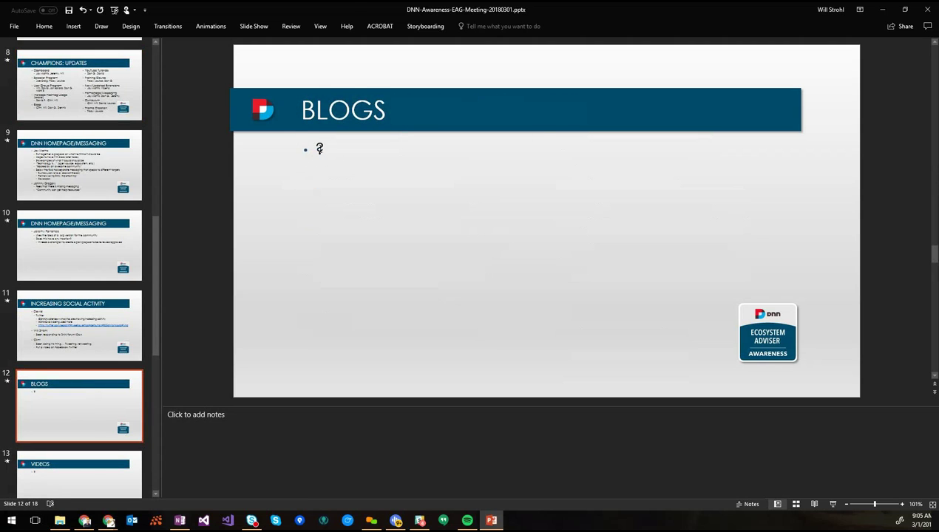
click(319, 149)
key(shift+End)
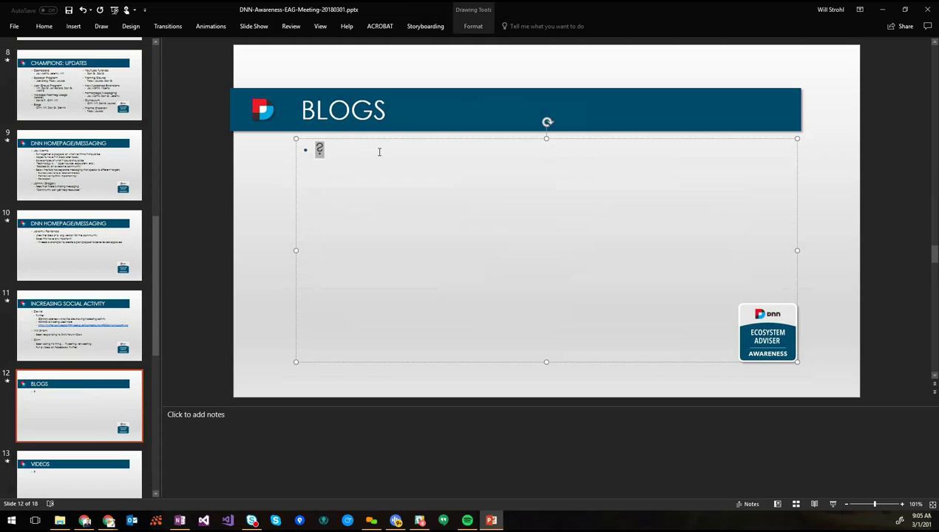
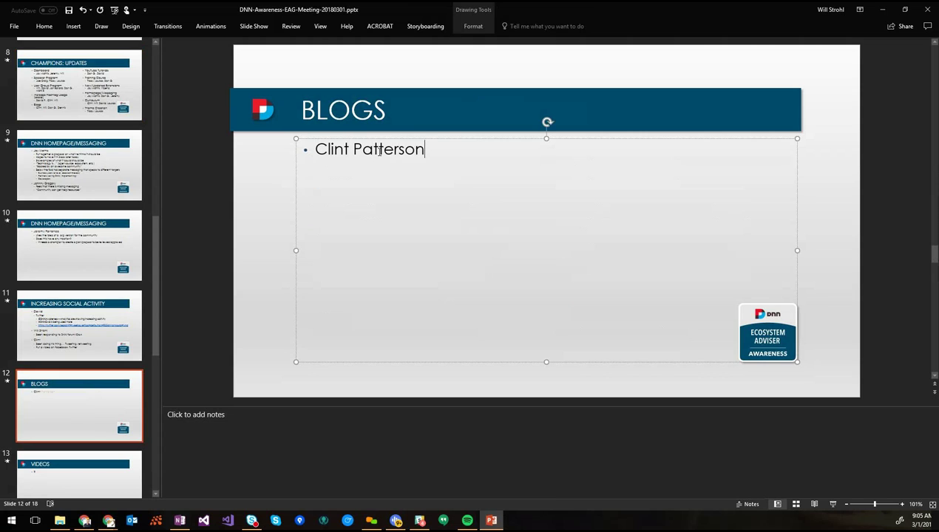
key(Return)
text(Posting blogs regularly)
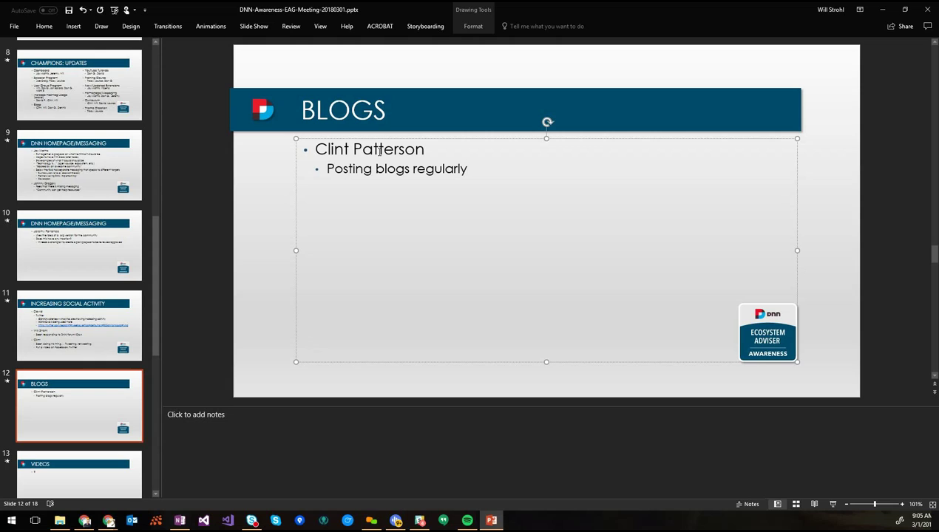
Add the note 'DNN release archive blog post (awesome!)' with a lowercase 'release'
key(Return)
text(DNN Release a)
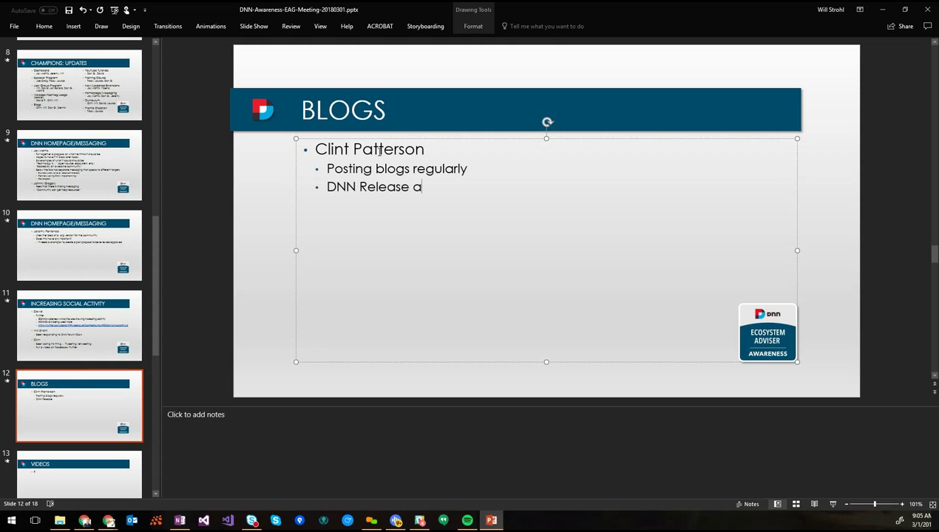
text(rchive blog)
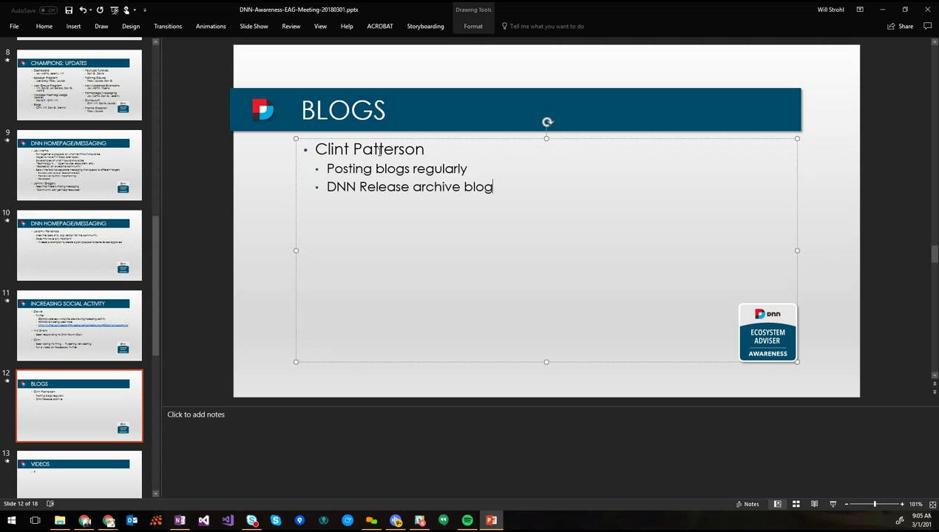
text( post (awesome!))
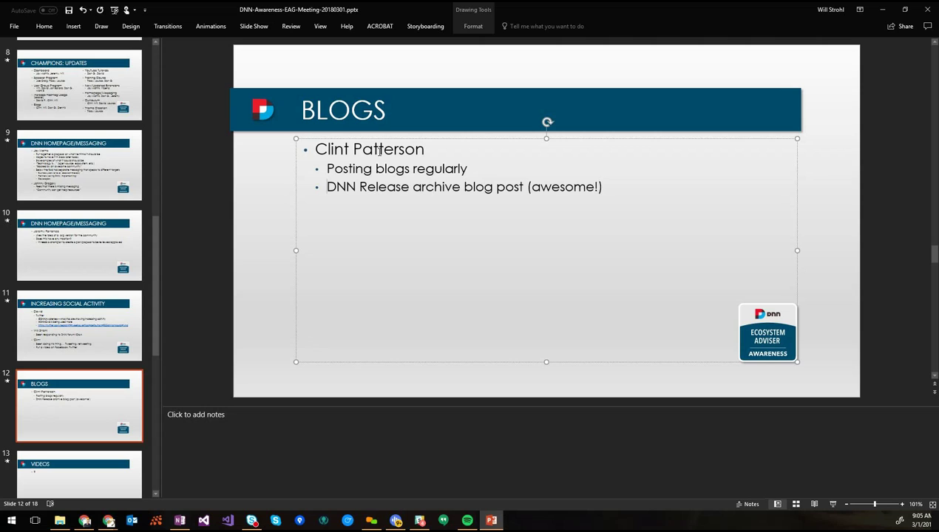
key(Home)
key(ctrl+Right)
key(shift+Right)
text(r)
key(End)
Add 'Only recent blogs' with nested entries for one author's CSS grid post and another's nvQuick post
key(Return)
text(Only re)
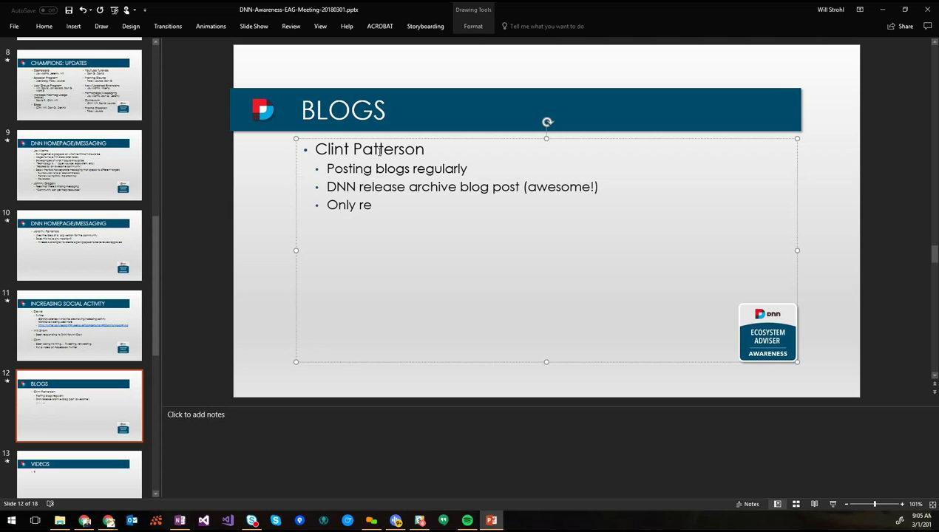
text(cent blog)
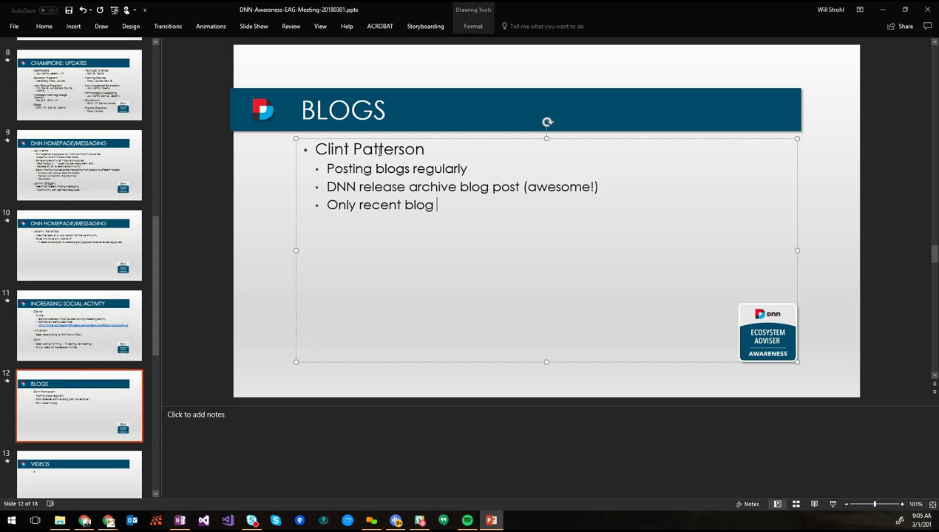
text(s)
key(Return)
text(SS gr)
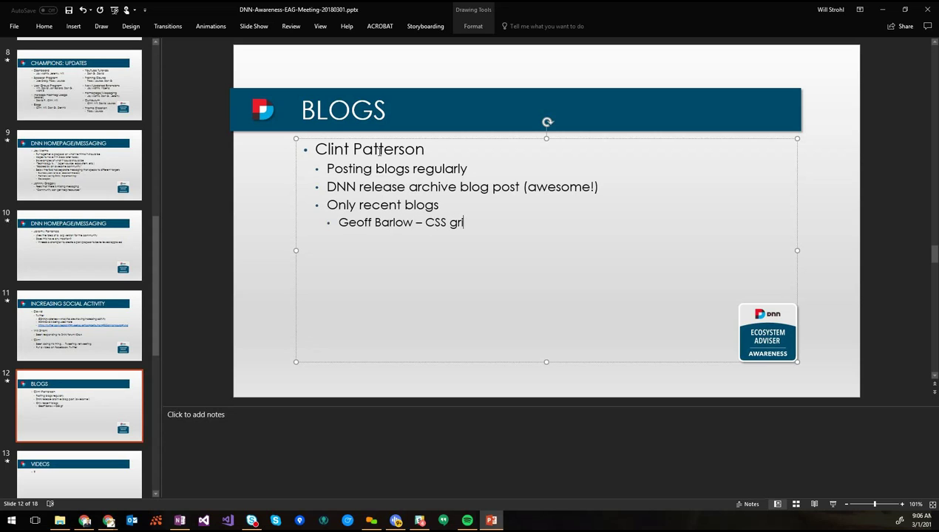
text(id)
key(Return)
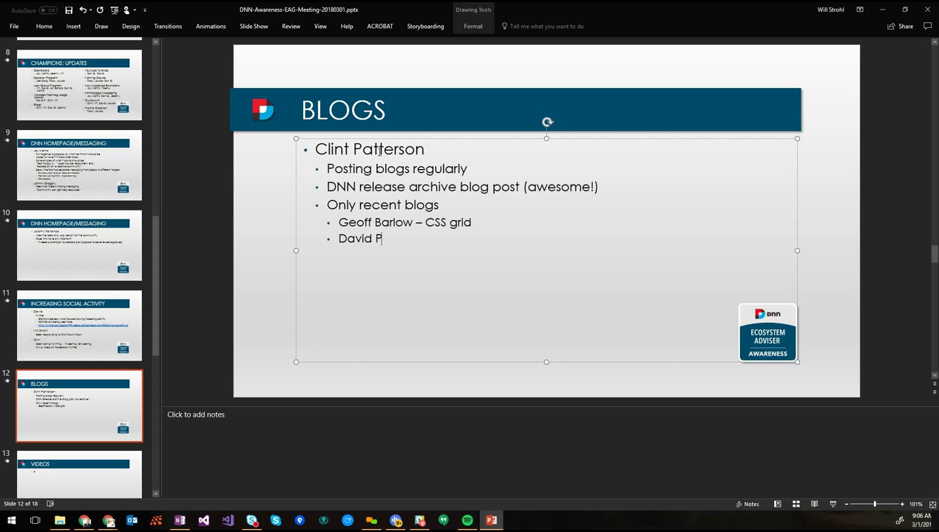
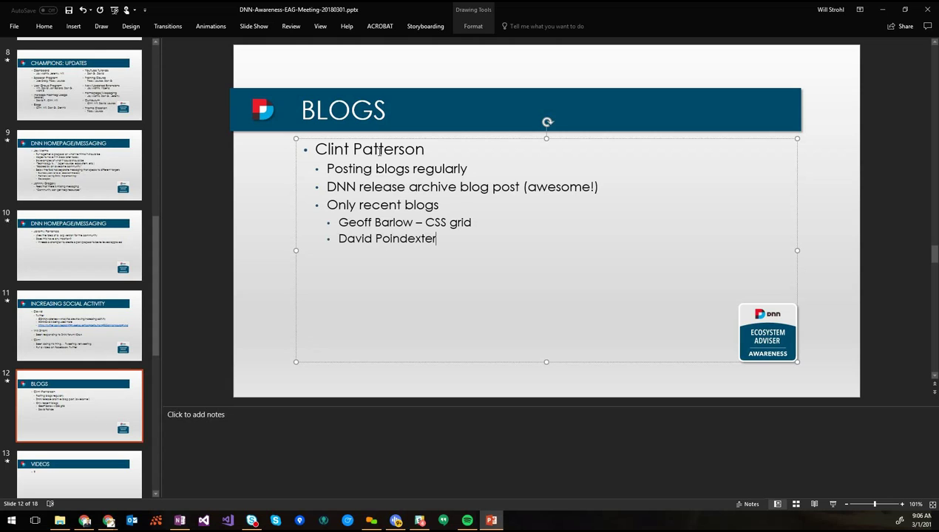
text( - D)
key(BackSpace)
text(nvQuick)
Append an italicized '[insert thing here]' placeholder to the nvQuick line and save
key(BackSpace)
text([insert)
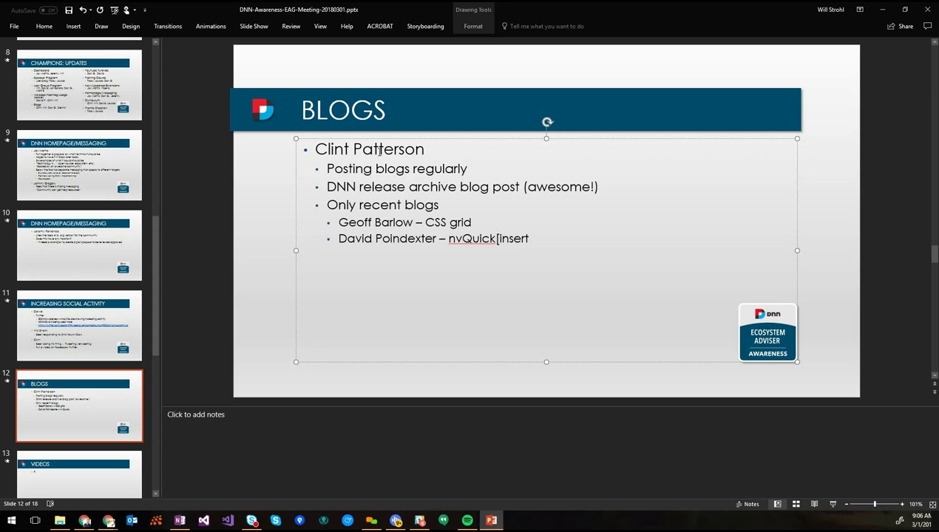
text( thing here])
key(Left)
key(ctrl+shift+Left)
key(ctrl+shift+Left)
key(ctrl+shift+Left)
key(ctrl+i)
key(End)
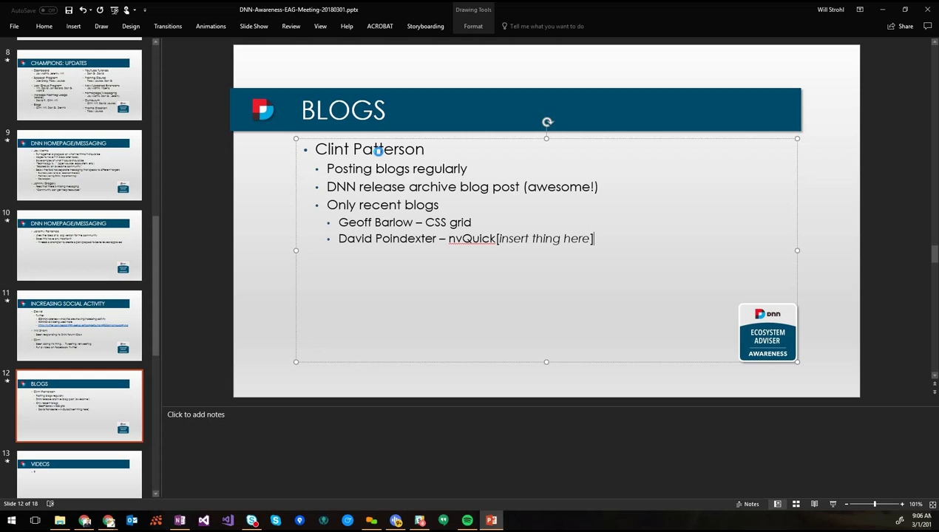
key(ctrl+s)
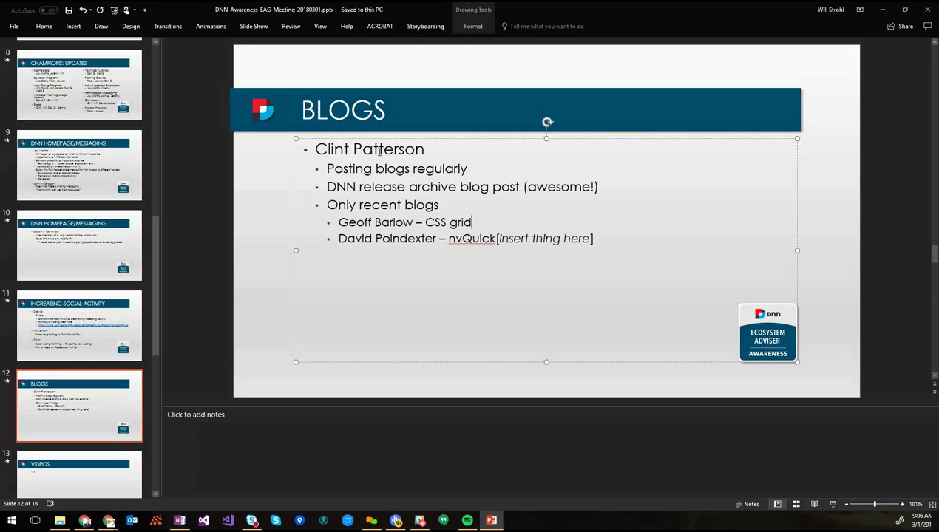
Insert a bullet above the CSS grid line crediting a contributor with DNN Digest, MVP meeting, etc
key(Home)
key(Return)
key(Up)
text(Clint - )
text(DNN Digt)
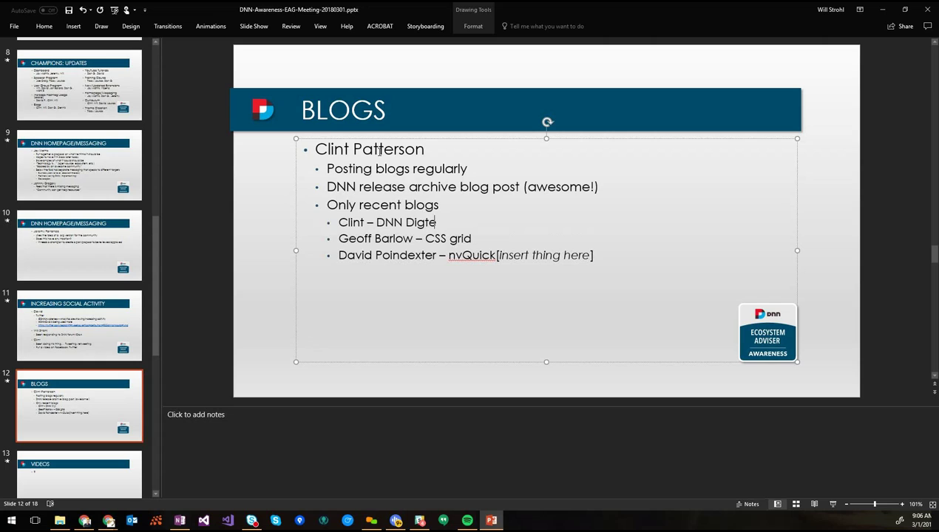
key(BackSpace)
text(est, MVP meeting, etc)
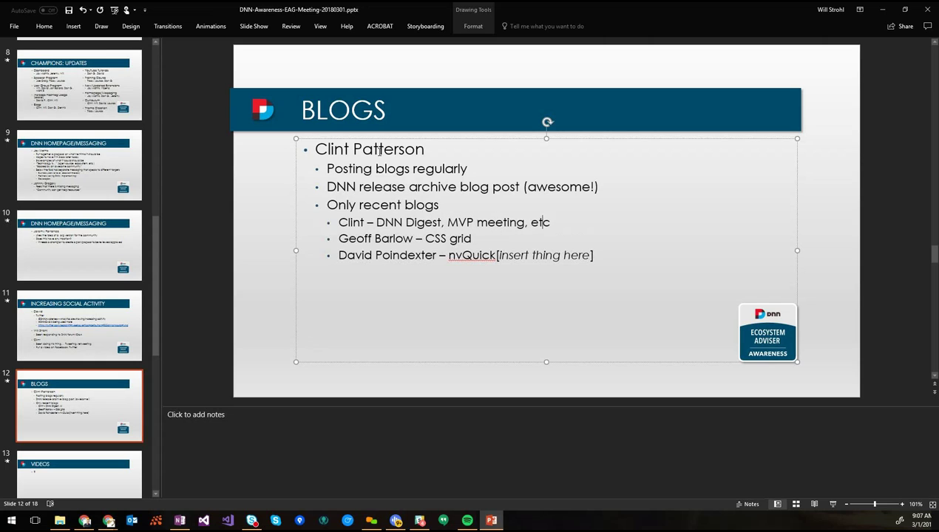
text(.)
key(Home)
key(ctrl+Right)
text(Patterson)
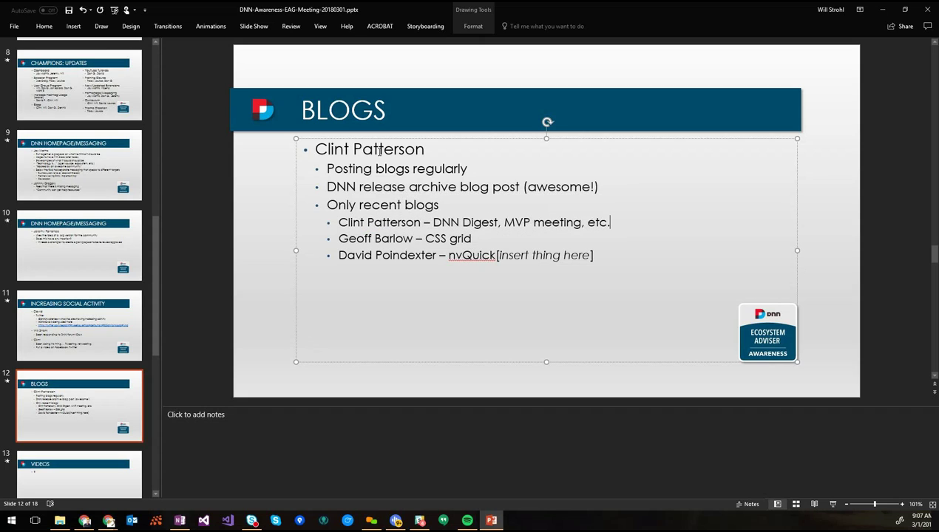
Append 'webinars,' and add sub-bullets 'Doing webinars on community-focused things' and 'Turning webinars into blogs'
key(End)
text(webinars,)
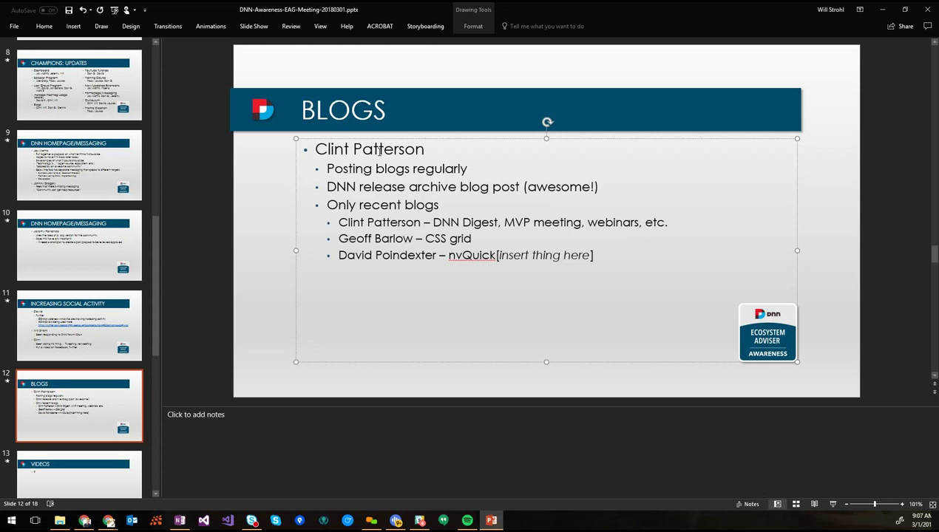
key(Return)
key(Tab)
text(Turnin)
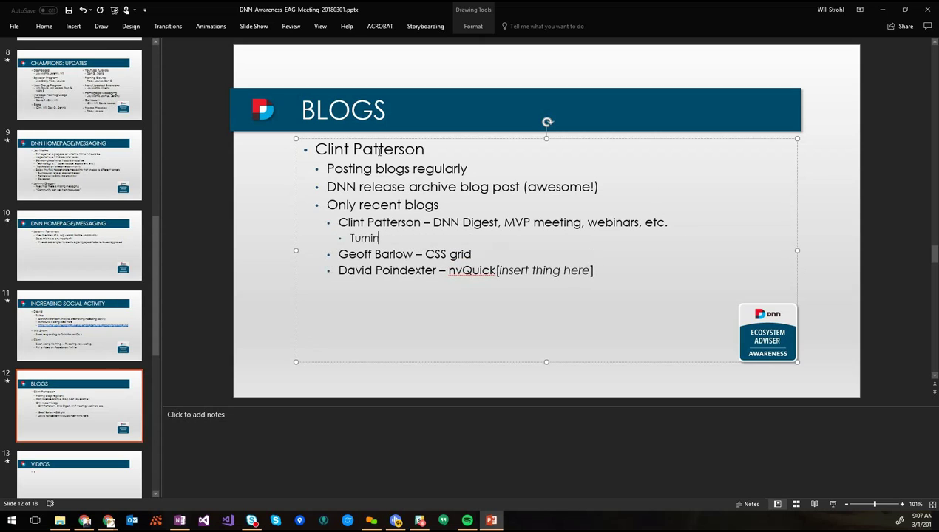
text(g webinars into blogs)
key(Home)
key(Return)
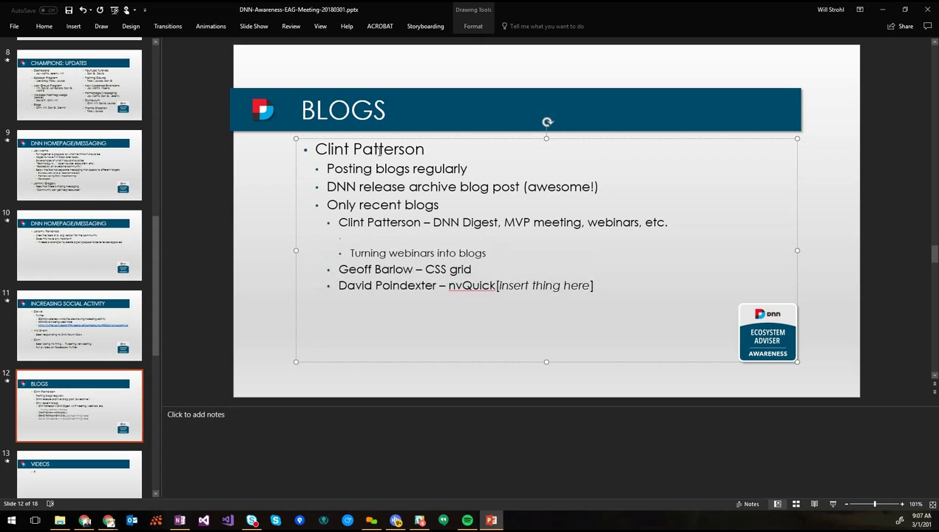
key(Up)
text(Doing webi)
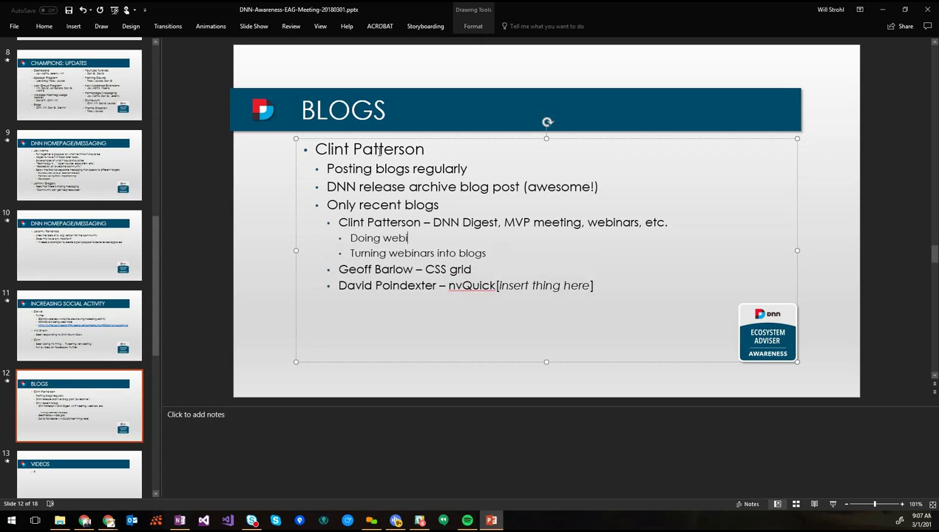
text(nars on community-foc)
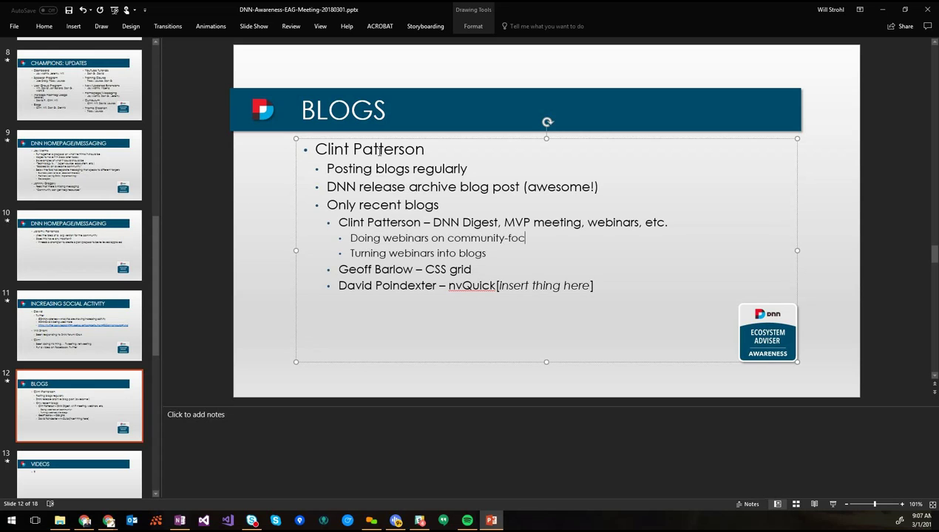
text(used things)
Type a joking 'excuse' bullet, delete it again, and save the presentation
key(Return)
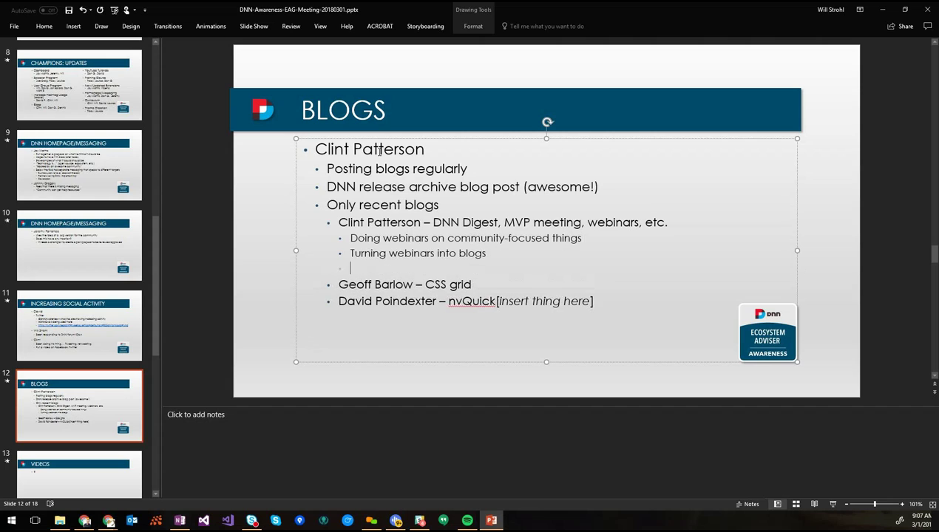
text(Using )
text(his baby as an)
text( exc)
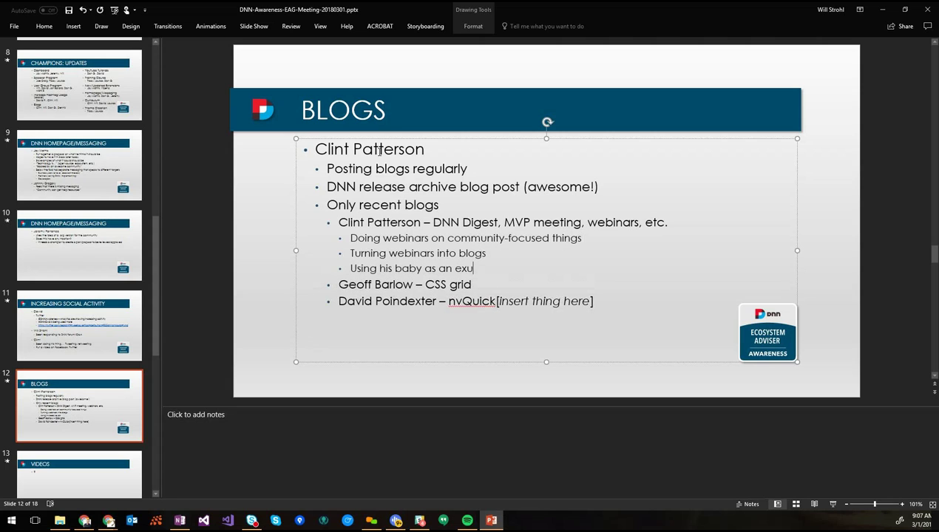
key(BackSpace)
text(cuse  ;D)
key(BackSpace)
text())
key(Home)
key(shift+End)
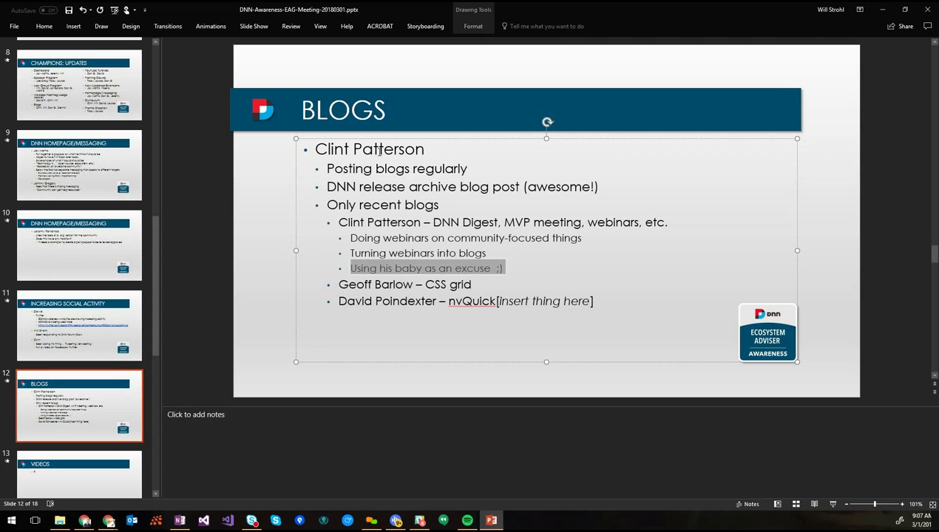
key(Delete)
key(Delete)
key(ctrl+s)
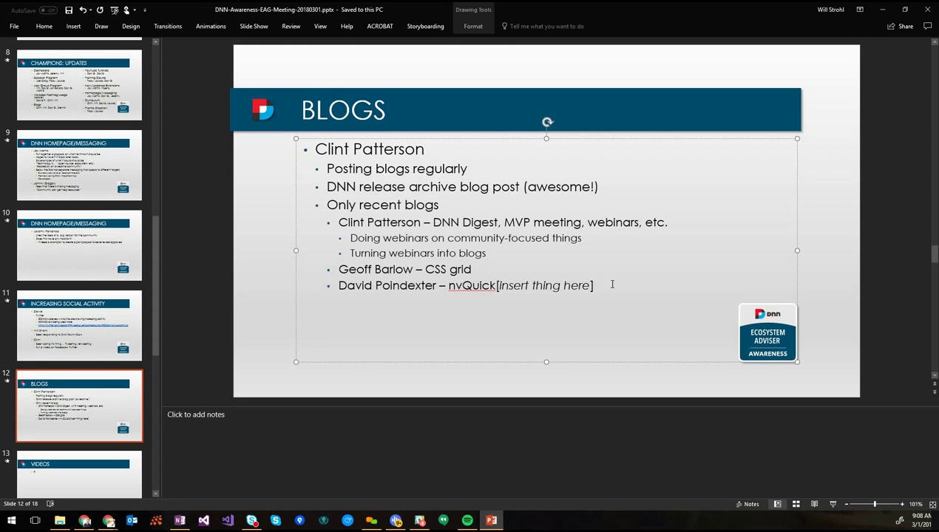
Glance at the Videos slide, then go to the Increasing Social Activity slide
click(67, 440)
scroll(68, 414, down, 5)
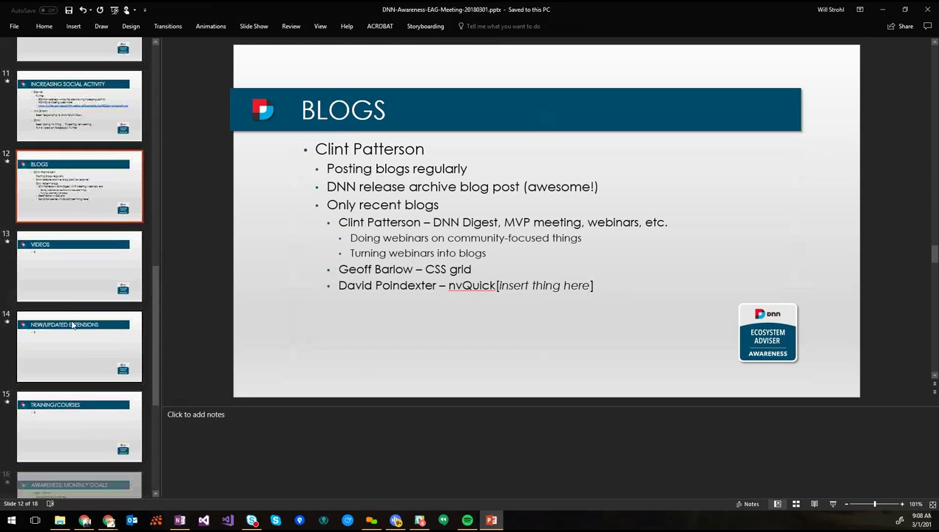
click(69, 259)
click(325, 148)
key(Escape)
click(67, 201)
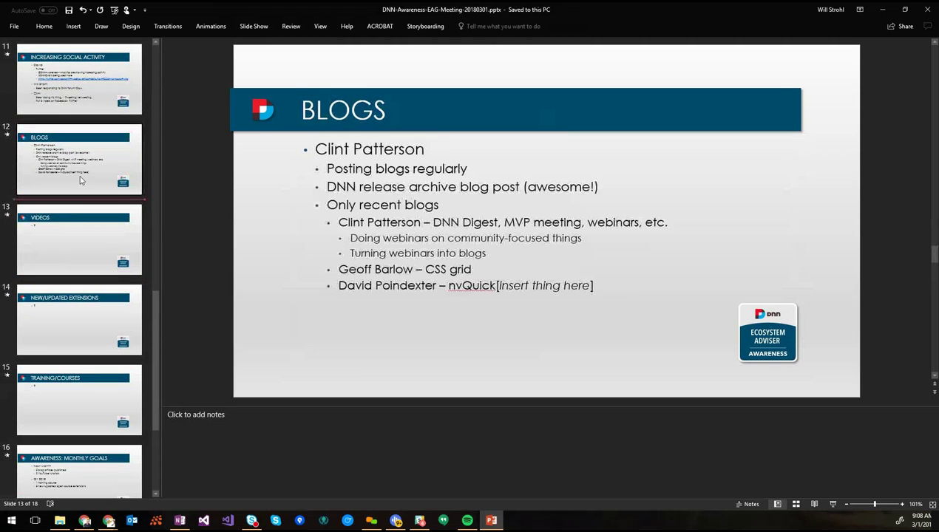
scroll(80, 214, up, 1)
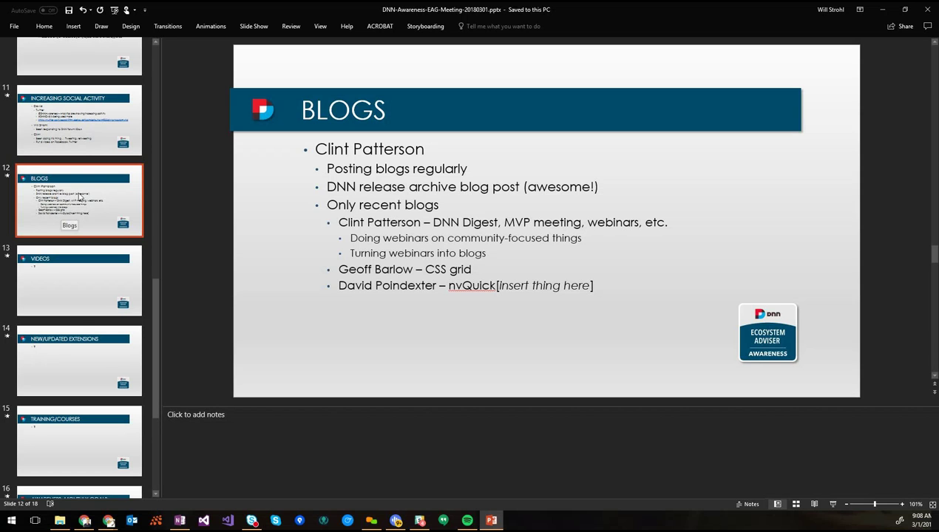
click(79, 145)
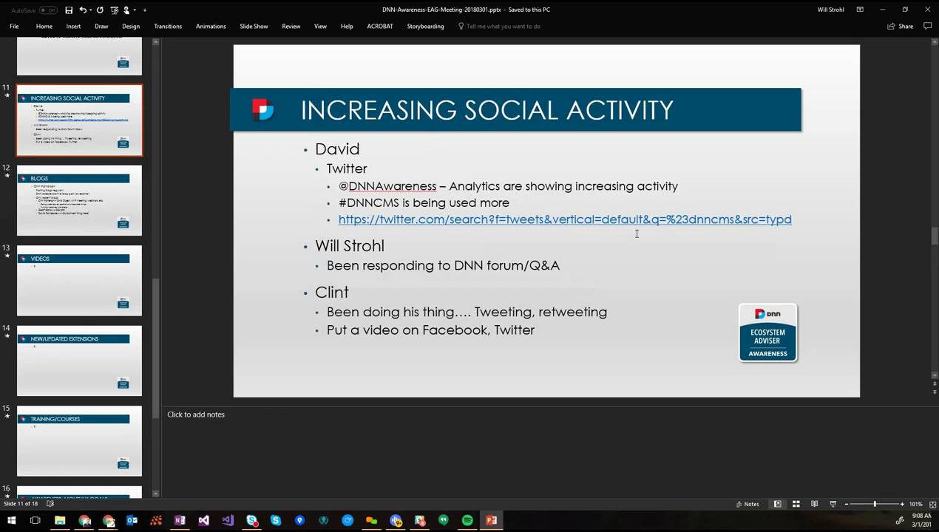
Add an indented 'Stats: 252 posts, 69k reach, 39 users, 89k+ impressions' line under #DNNCMS
click(547, 198)
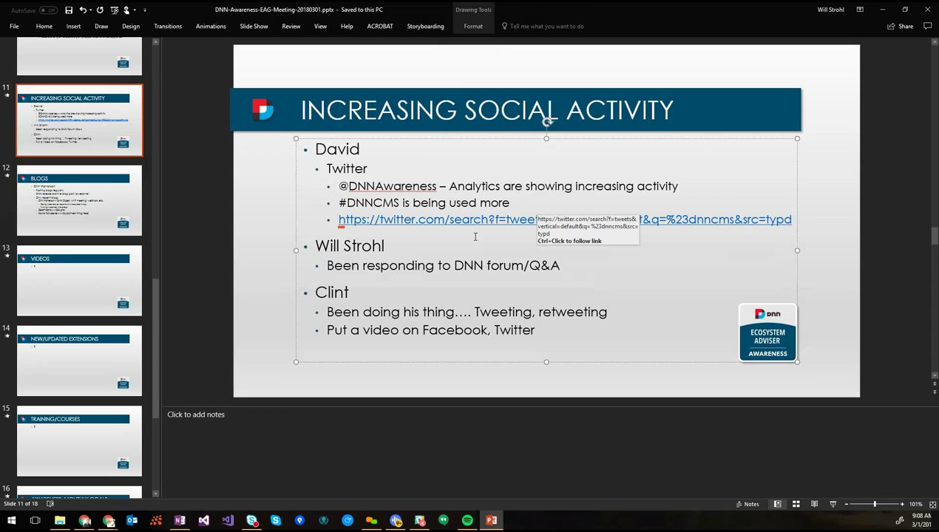
click(317, 246)
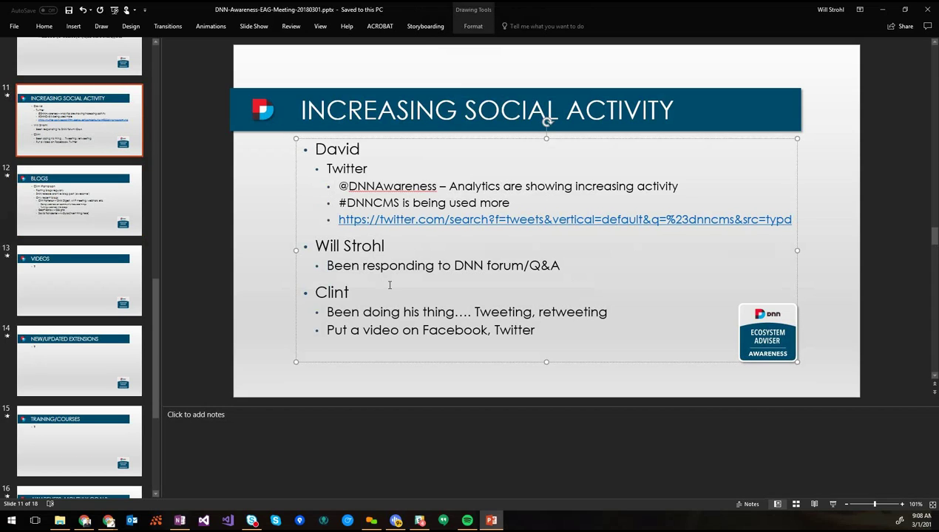
key(Up)
key(Up)
key(End)
key(Return)
text(Stats:  )
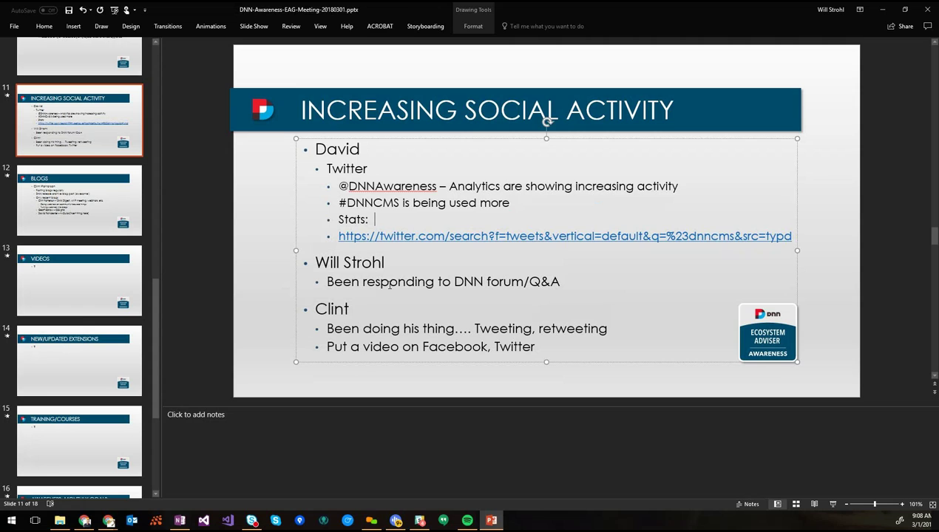
text(252 posts)
key(Tab)
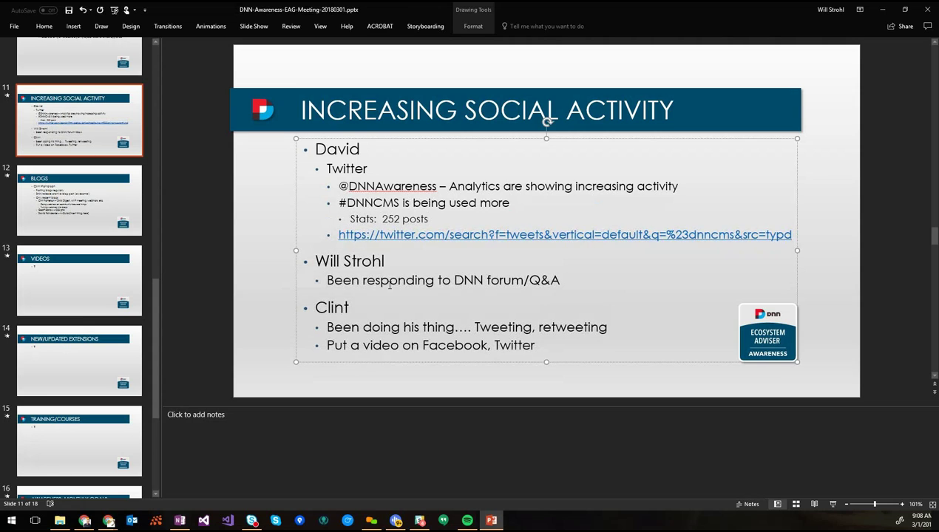
text(, )
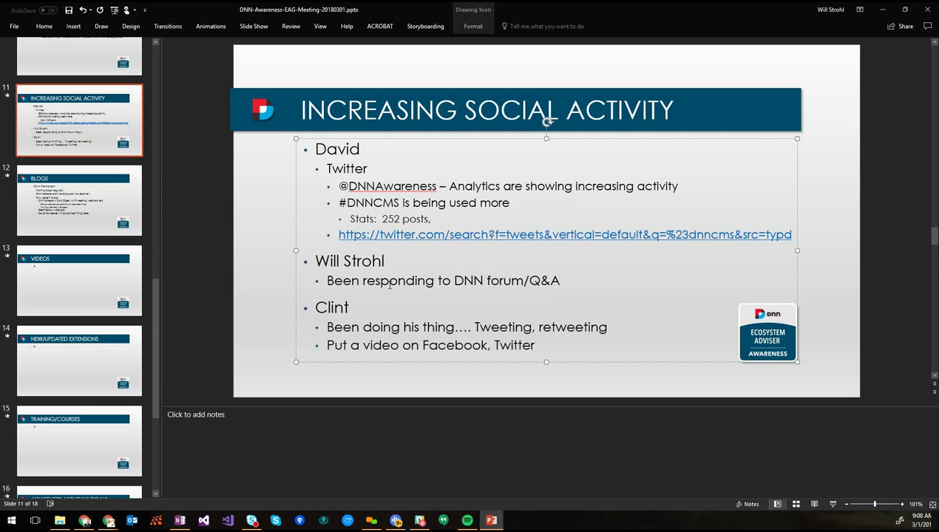
text(69k reach, 39 users, 89)
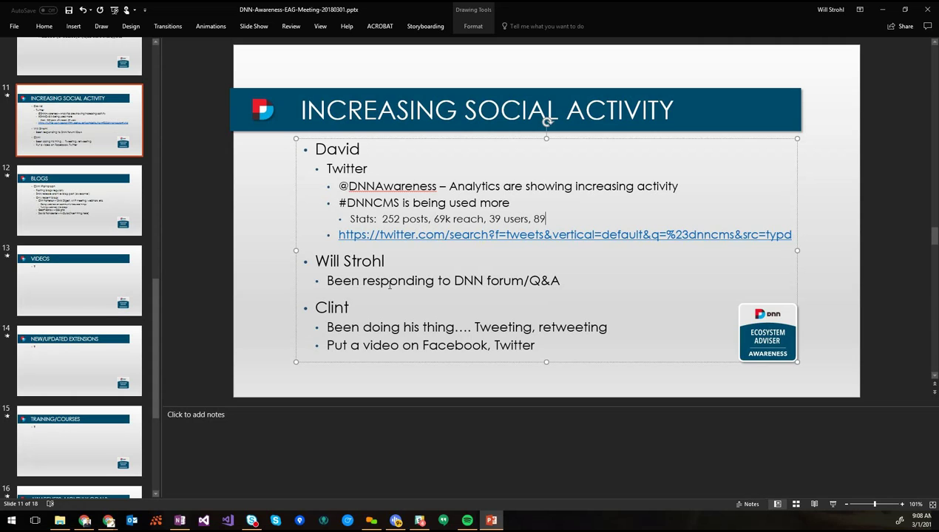
text(k+ impressions)
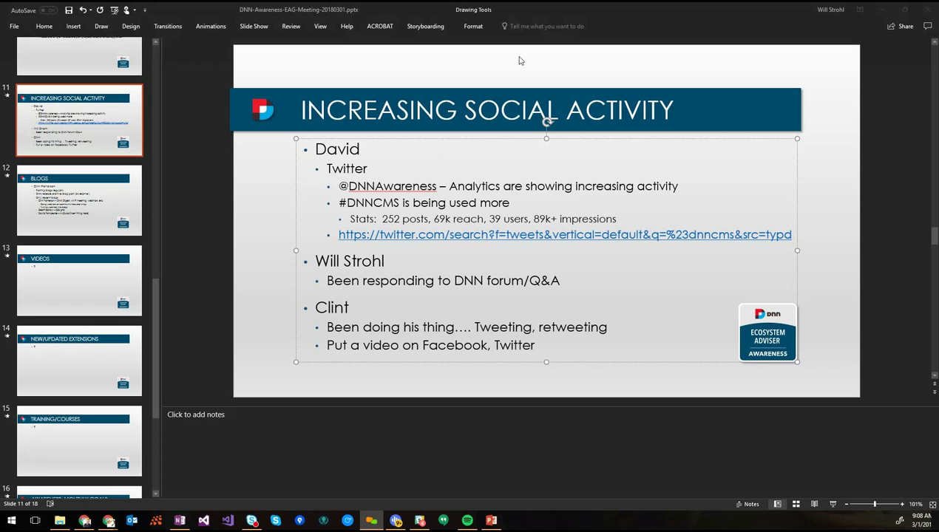
key(alt+Tab)
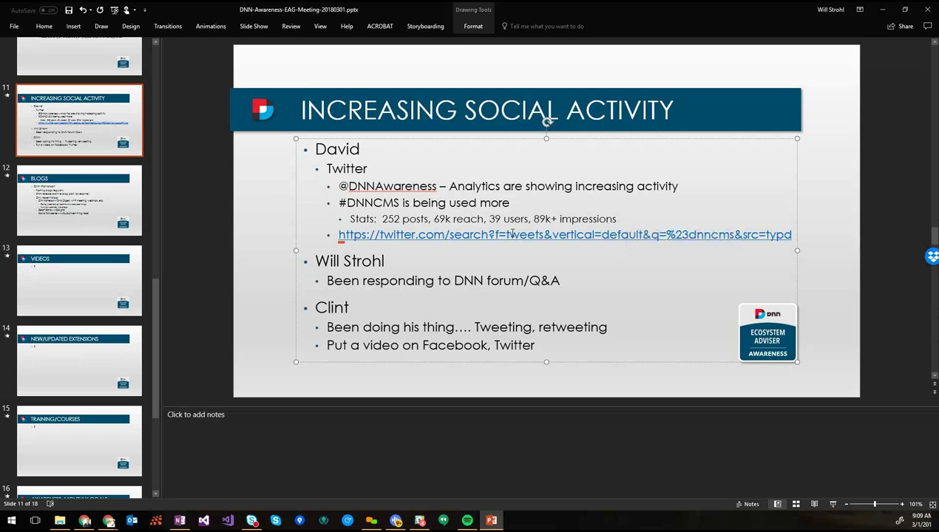
Append 46.4% positive, 49% neutral, 4.4% negative sentiment and 95.9% male to the Stats line
text(, 46.4% positive)
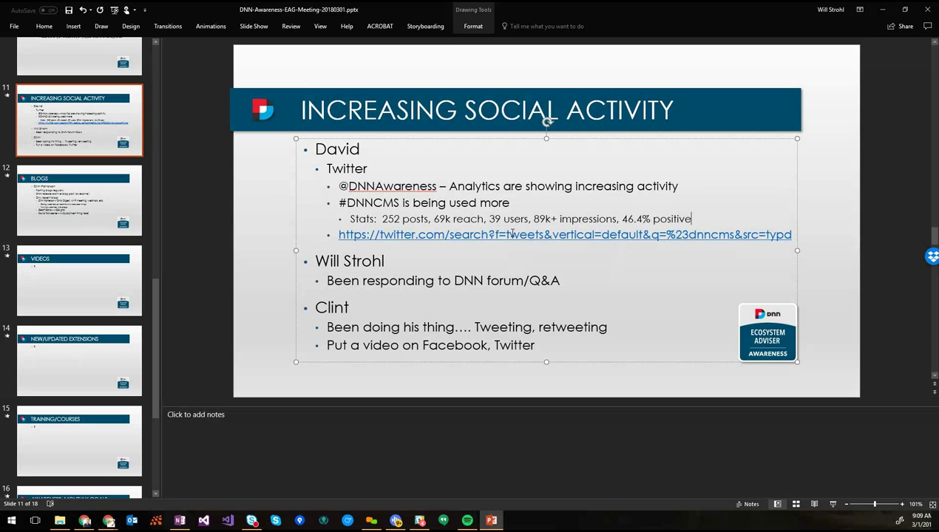
text( sentiment, 49% neutral, )
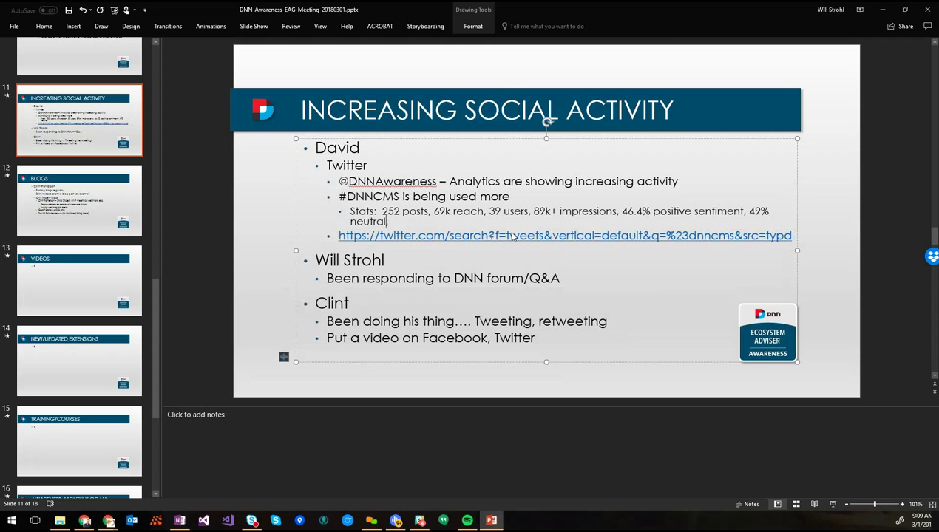
text( sentiment)
key(End)
text(95.9%)
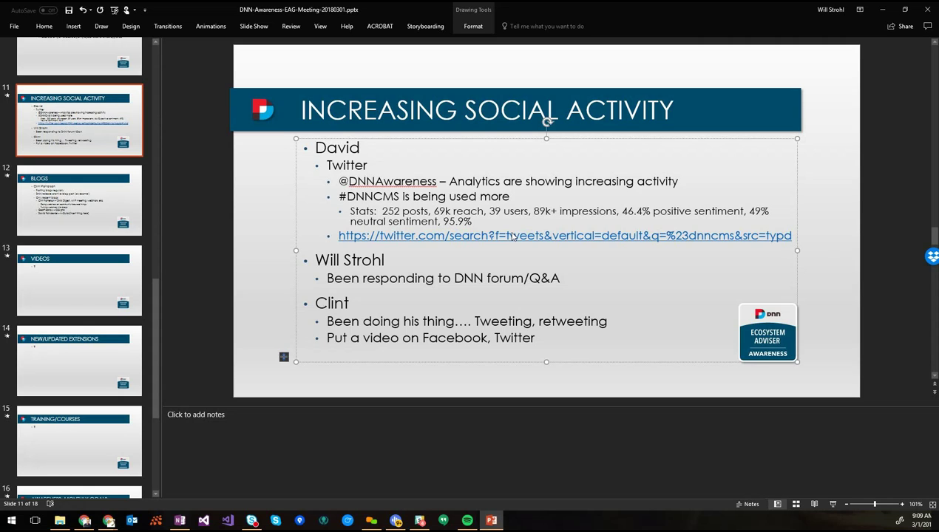
text( male)
key(Left)
key(Left)
key(Left)
key(Left)
key(Left)
key(Left)
key(Left)
key(Left)
key(Left)
key(Left)
text(?% un)
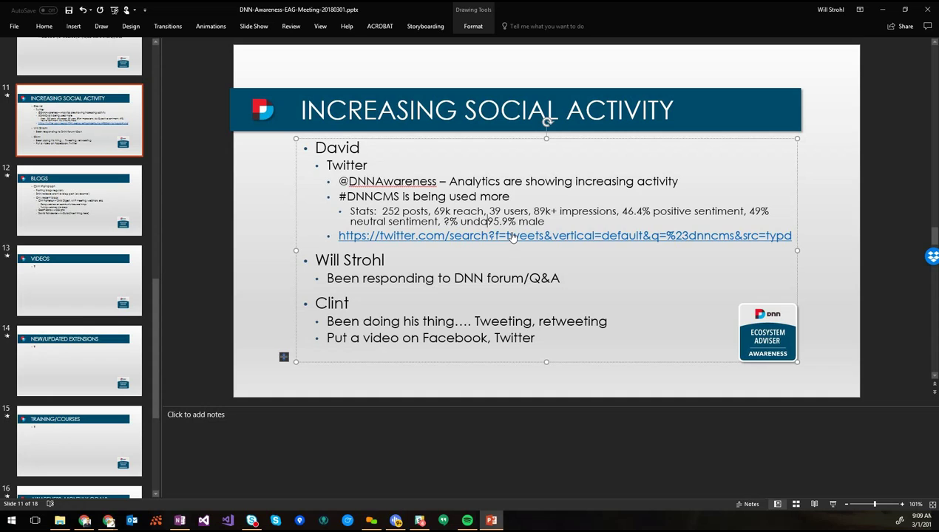
text(favorable,)
key(Left)
key(Left)
key(Left)
key(Left)
key(Left)
key(Left)
key(Left)
key(Left)
key(Left)
key(Left)
key(Left)
key(Left)
key(Left)
key(Left)
key(Left)
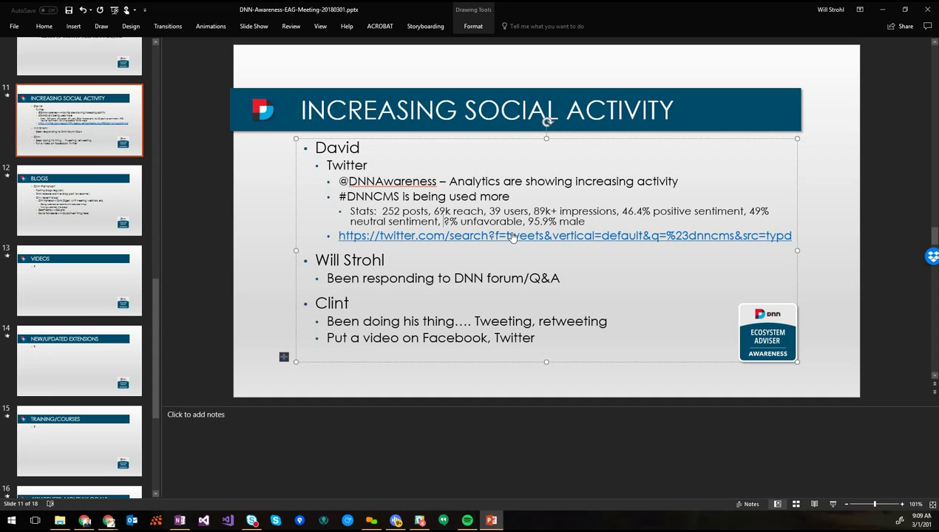
key(shift+Left)
text(4)
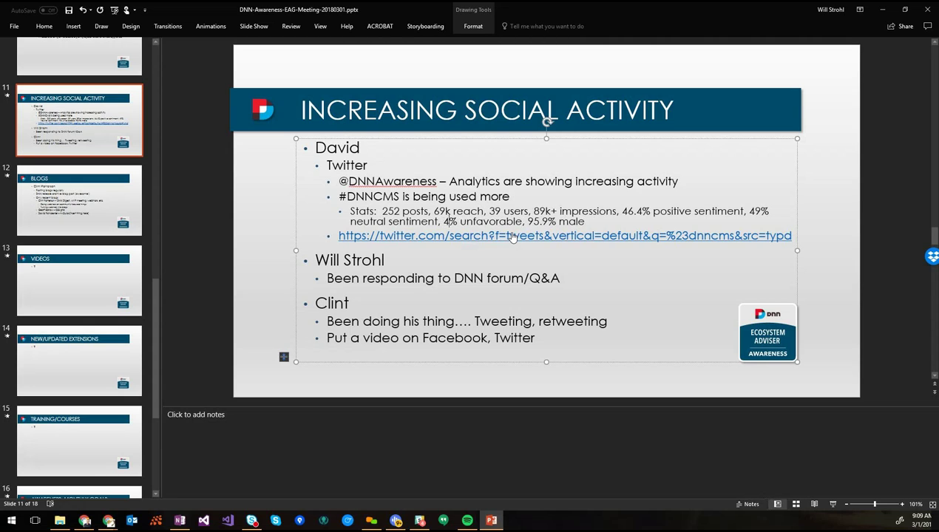
text(.4)
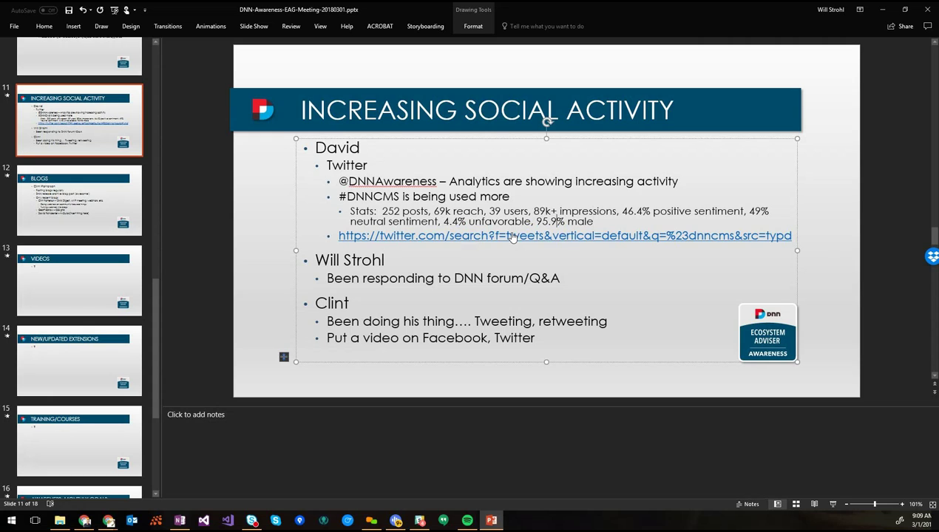
key(Left)
key(Left)
key(ctrl+shift+Left)
text(negative)
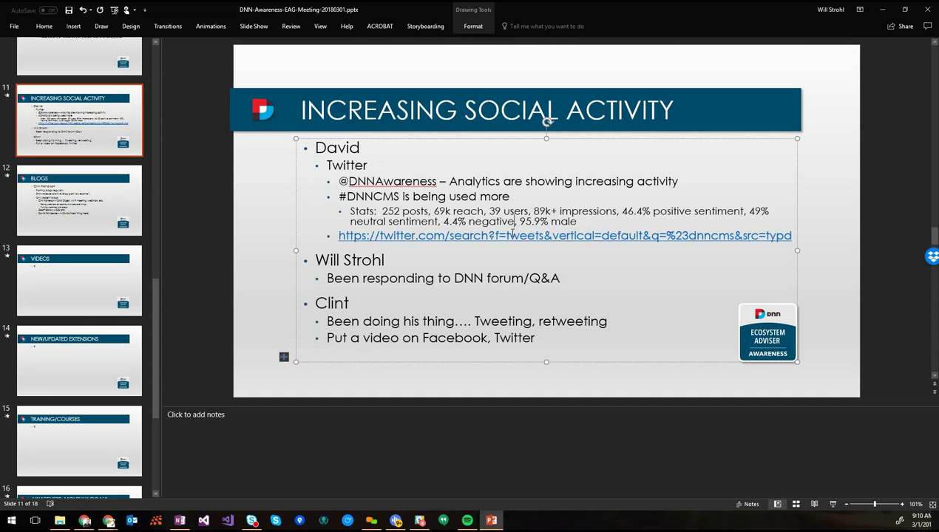
text( sentiment)
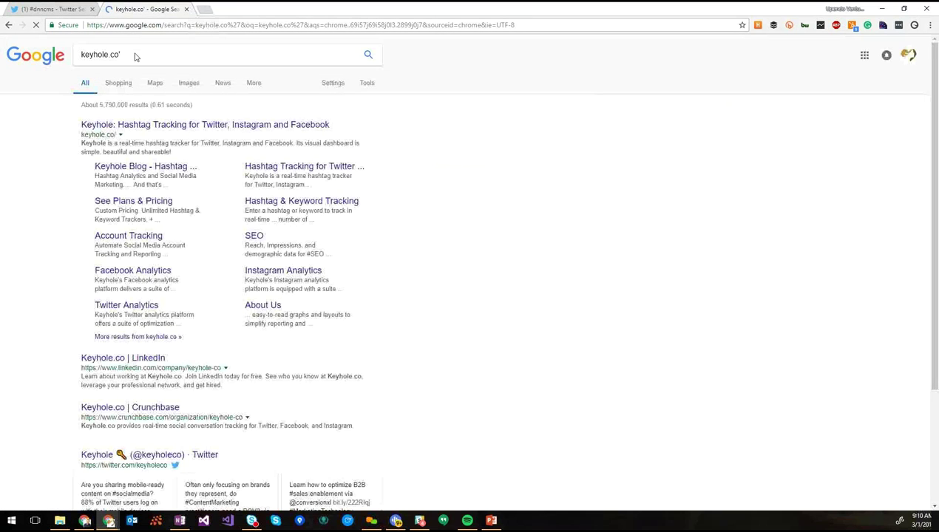
Open keyhole.co, paste #dnncms into its hashtag tracker field, and return to PowerPoint
click(147, 29)
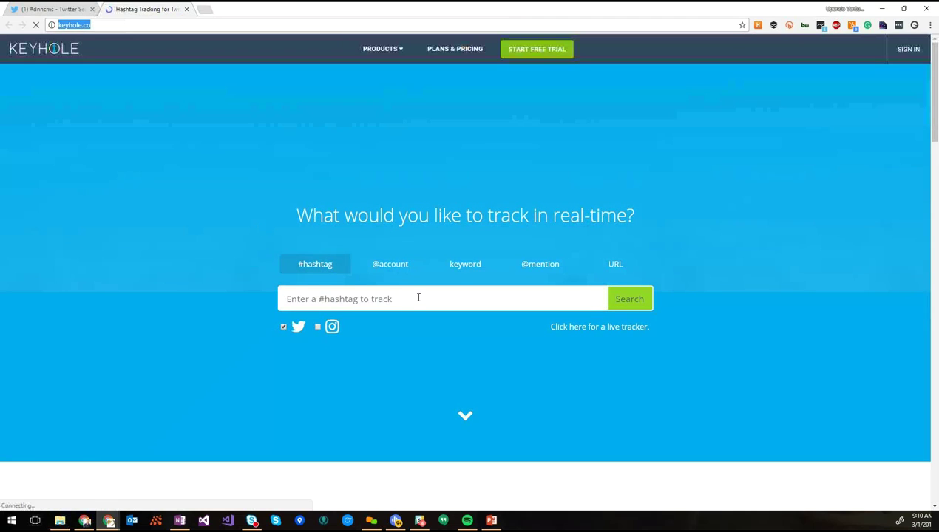
click(418, 298)
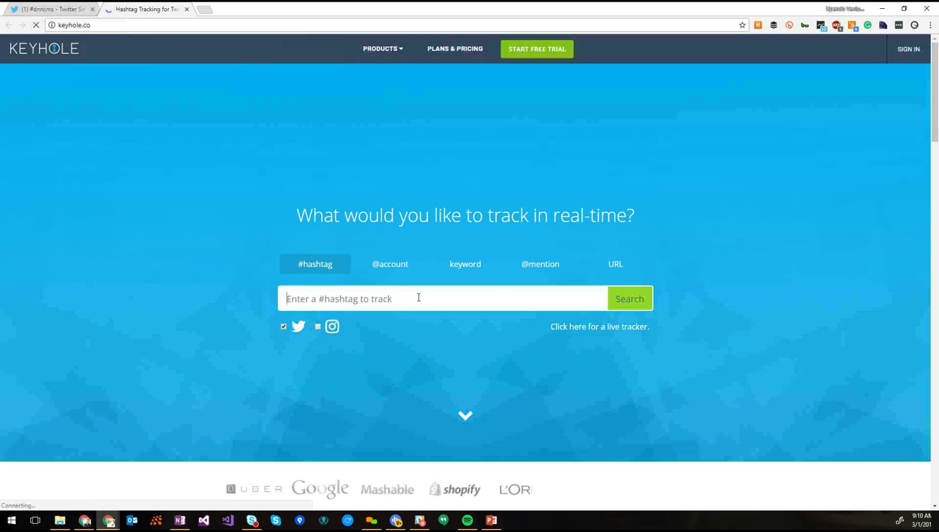
text(#dnncms)
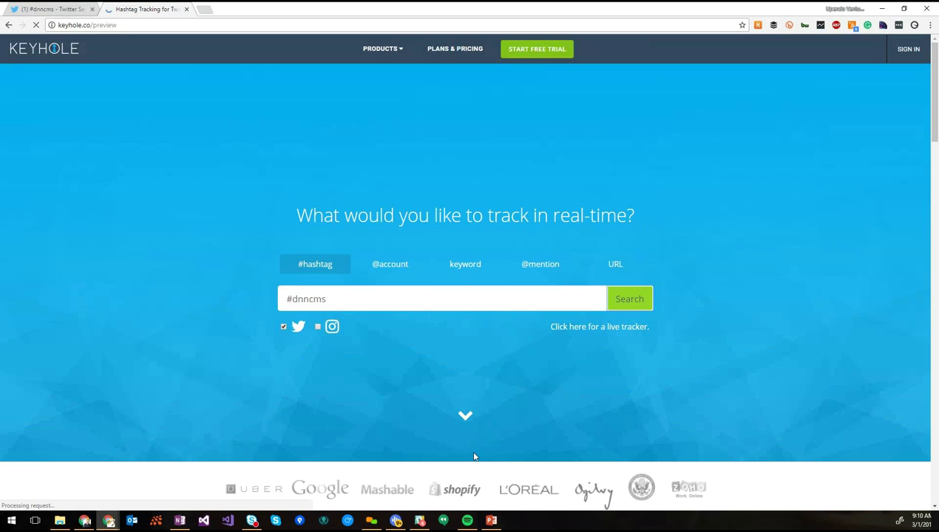
key(alt+Tab)
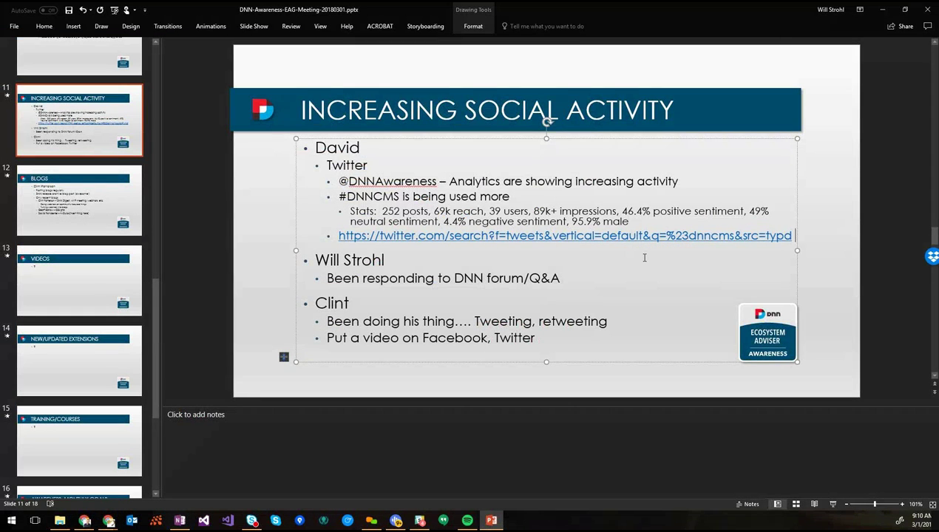
key(Return)
text(http://keyhole.co/)
key(space)
key(alt+Tab)
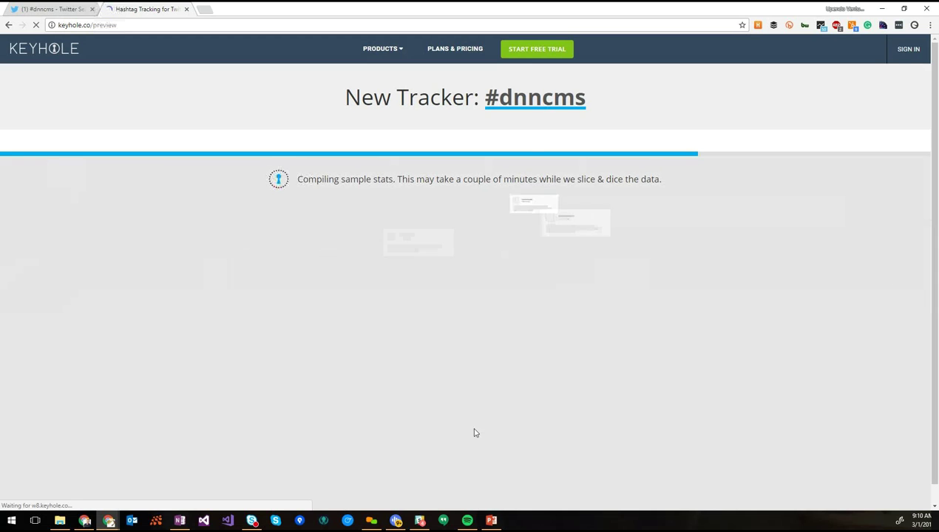
click(491, 521)
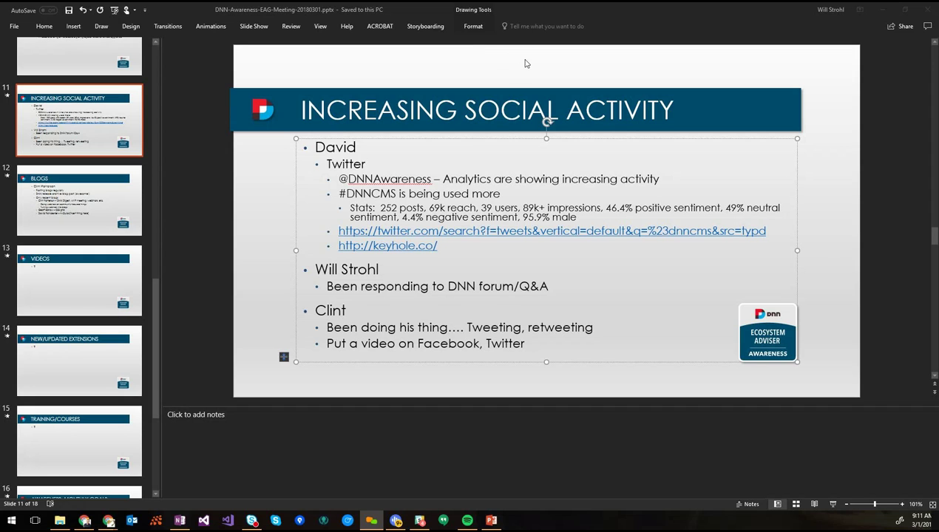
click(94, 274)
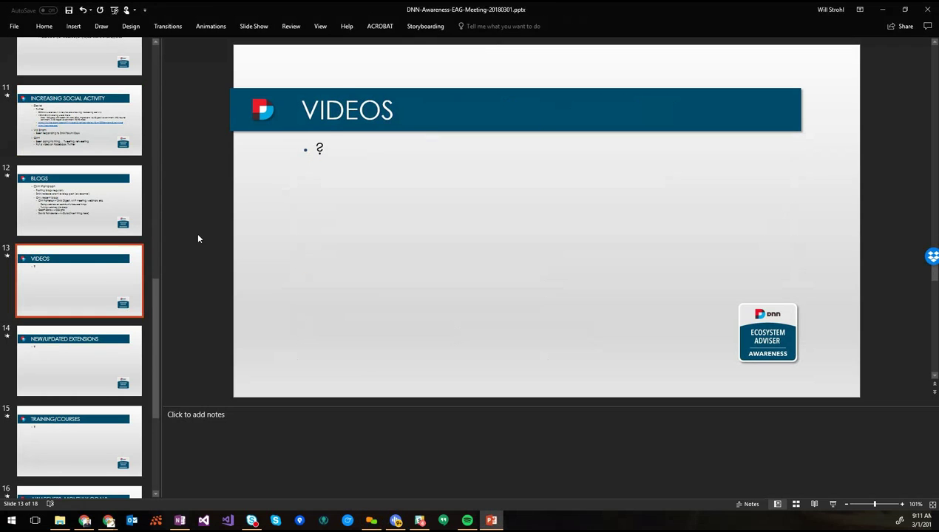
Replace the Videos slide's '?' with the first contributor's first name
click(323, 150)
click(318, 148)
key(shift+End)
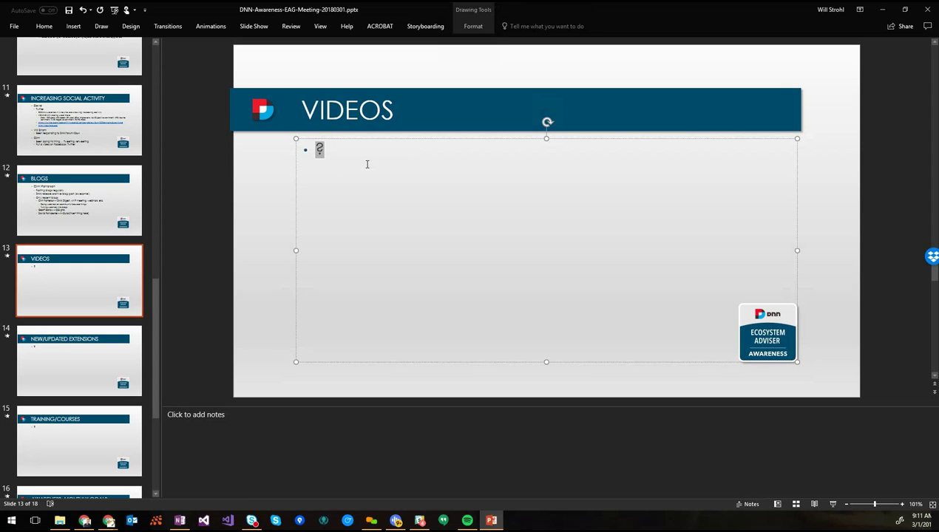
text(Clint? :D)
key(Home)
key(shift+End)
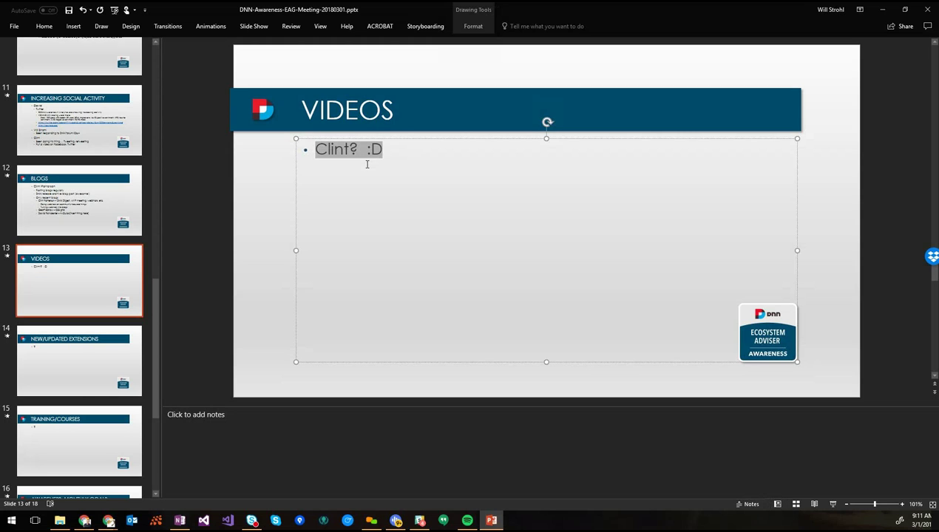
text(David)
Add the sub-note 'Has a few queued up, but aren't posted yet', a second contributor, and the first's surname
key(Return)
key(Tab)
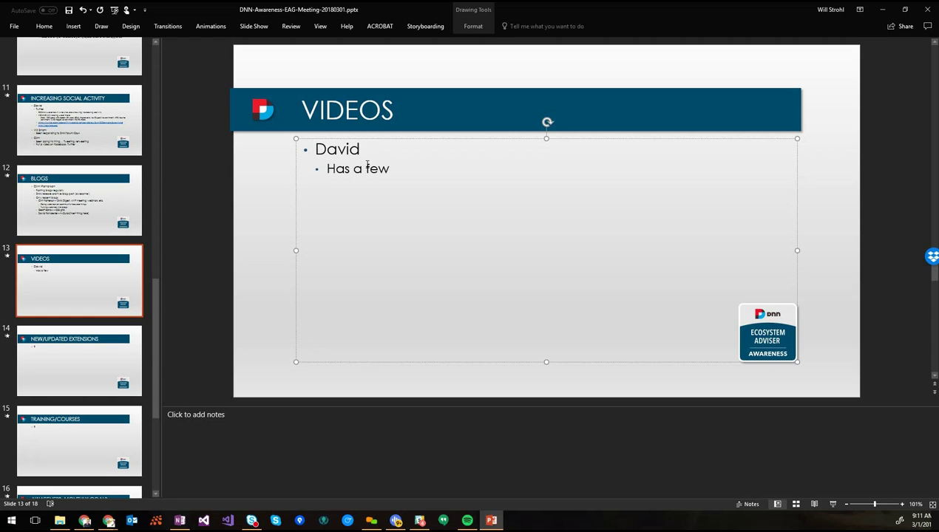
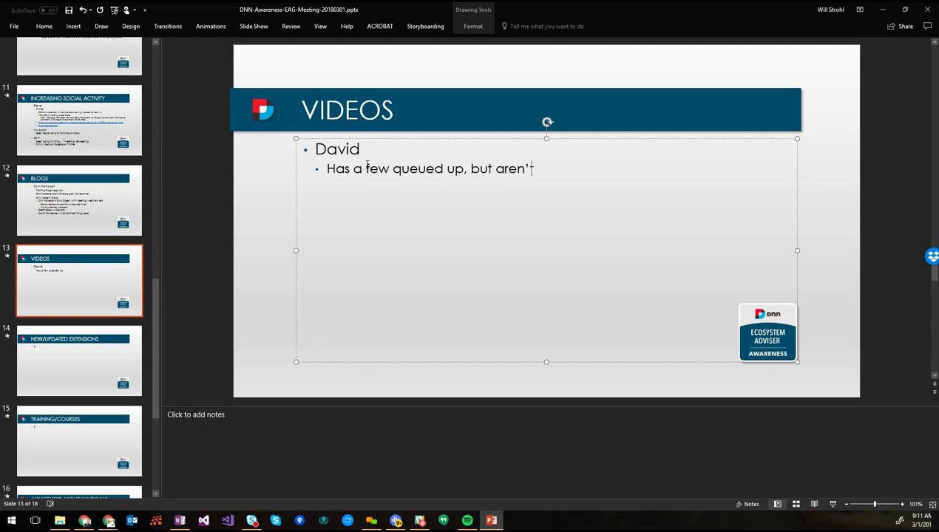
key(Return)
key(shift+Tab)
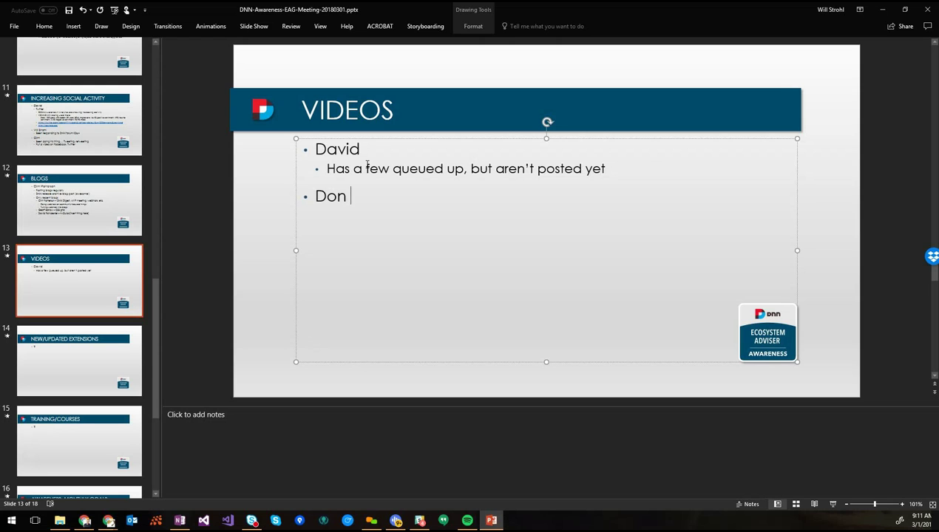
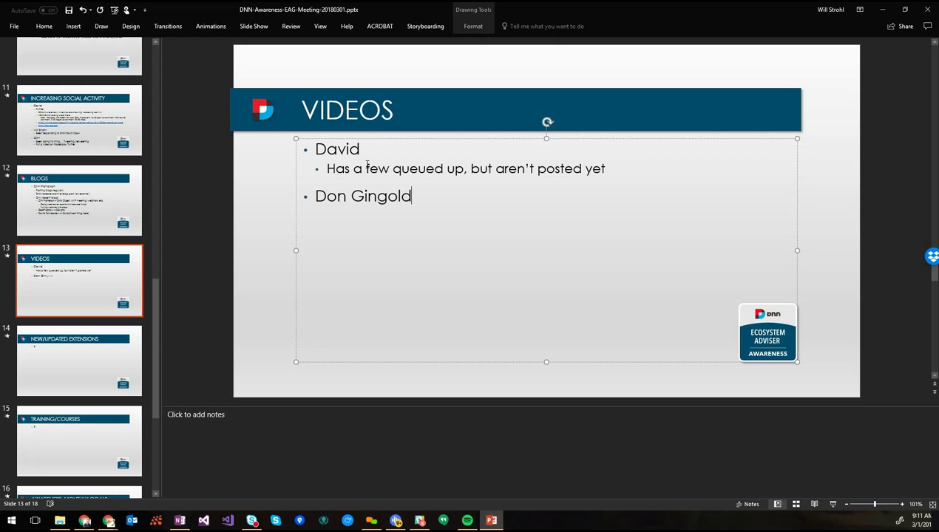
key(Up)
key(Up)
key(BackSpace)
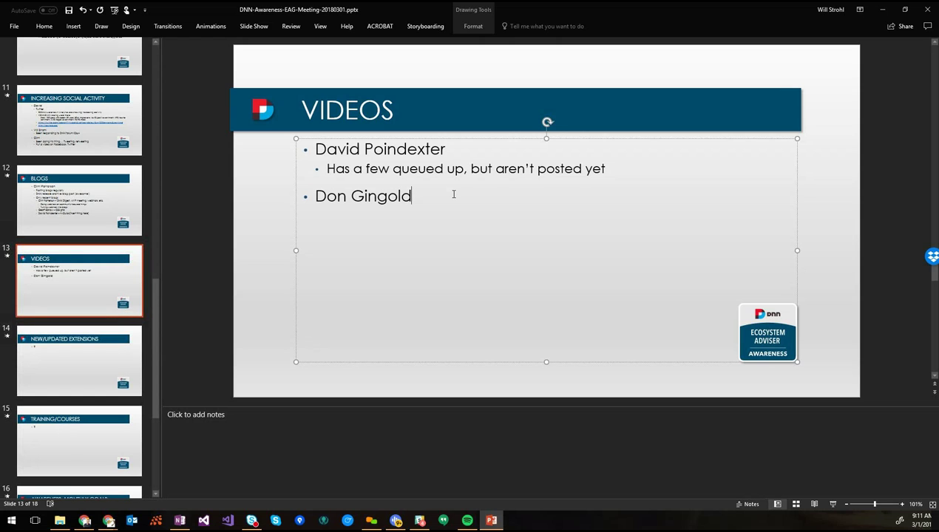
Add sub-bullets 'Made 3 awareness videos DNN Corp posted/reposted the videos' and 'Group photo at DNN Summit'
key(Return)
key(Tab)
text(Made 3 awaer)
key(BackSpace)
key(BackSpace)
text(reness vide)
key(BackSpace)
text(deos )
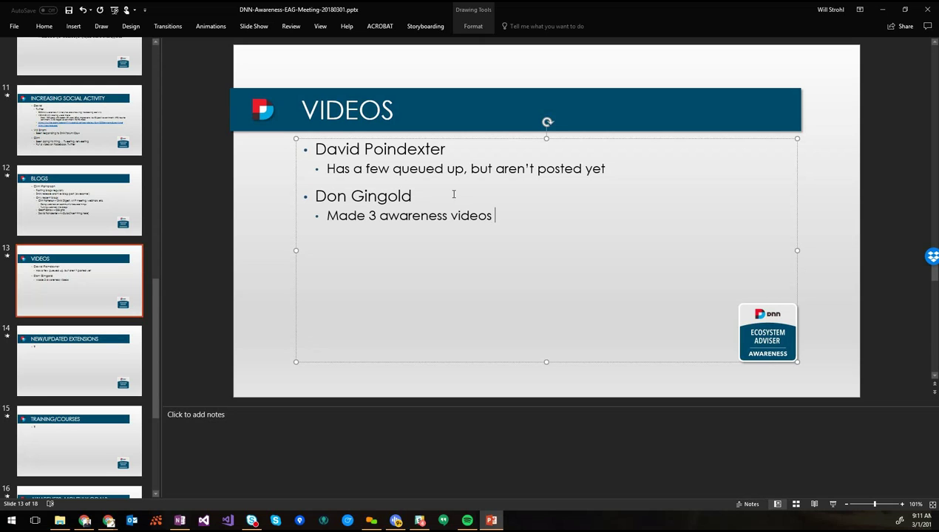
text(DNN Corp posted/rep)
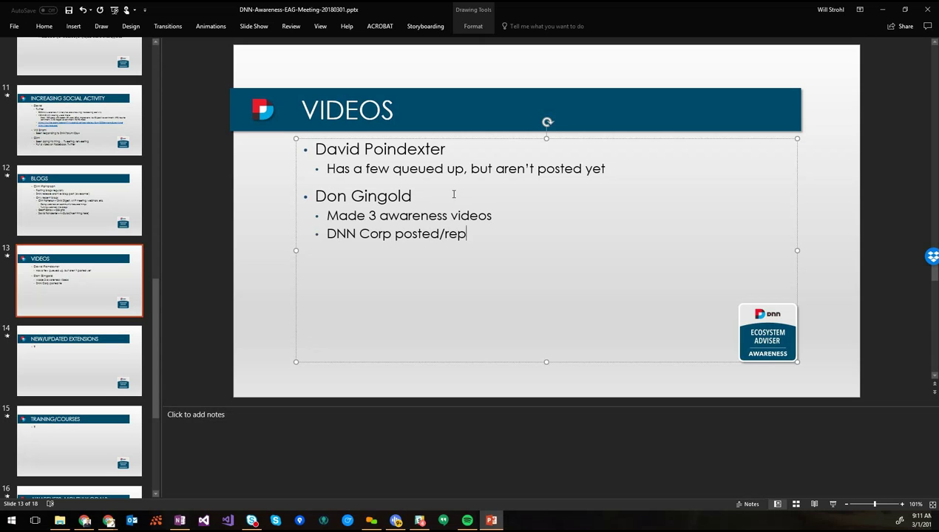
text(osted the videos)
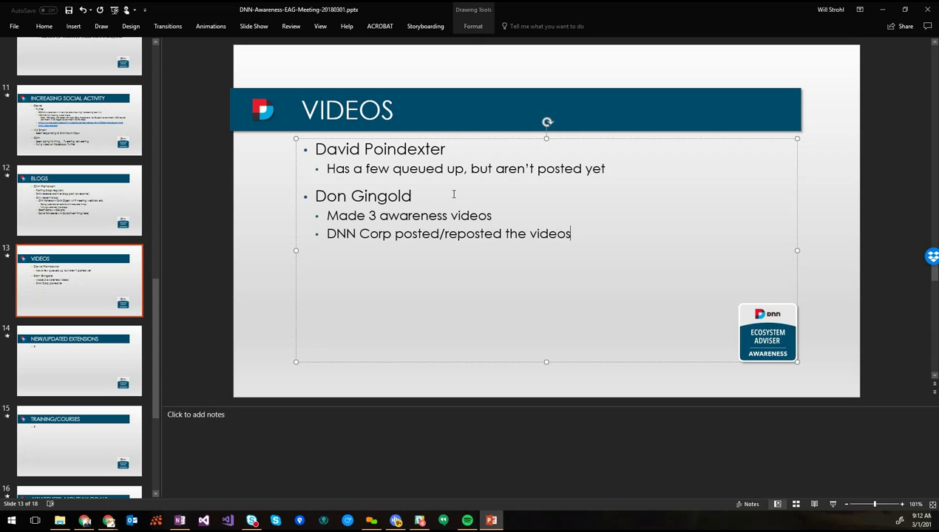
key(Return)
text(Group photo)
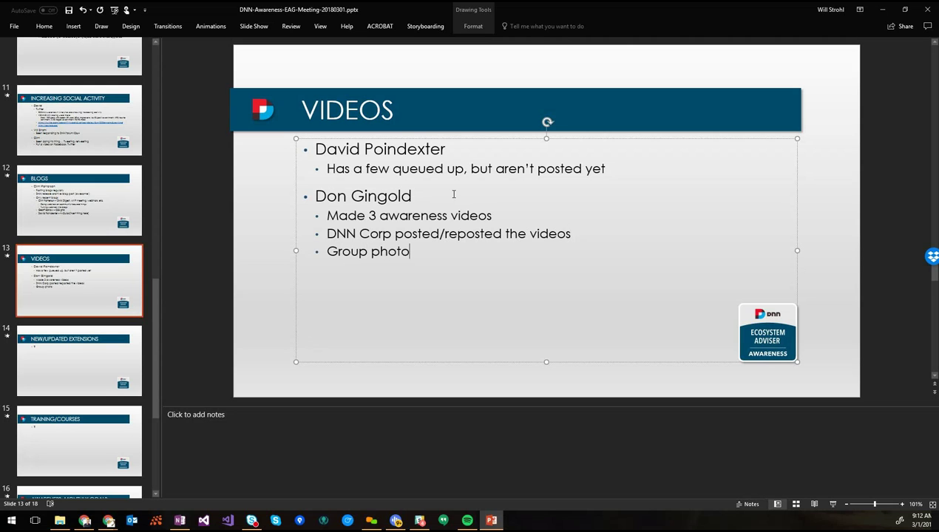
text( at DNN Summ)
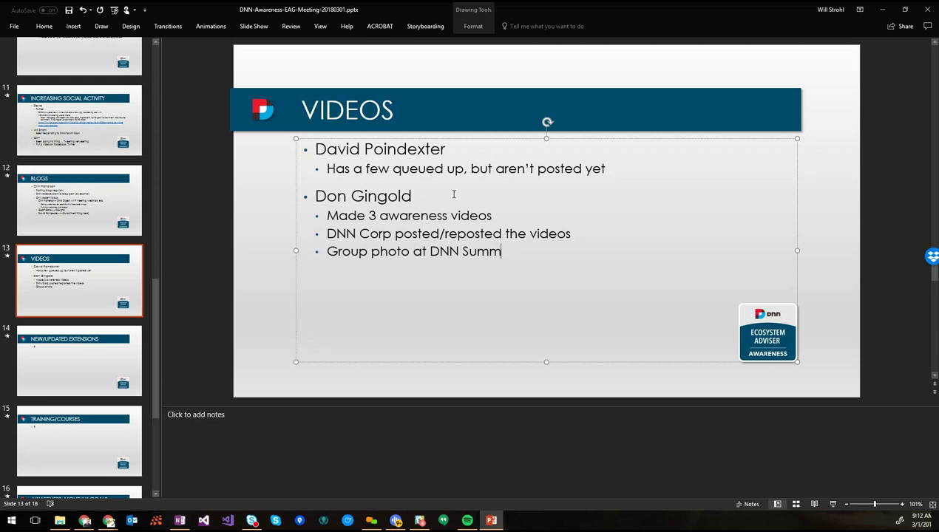
text(it)
Add a sub-bullet noting another contributor gave 4 more sites to create videos about
key(Return)
key(shift+Tab)
text(Dr)
key(BackSpace)
text(e)
key(BackSpace)
key(BackSpace)
key(BackSpace)
key(Return)
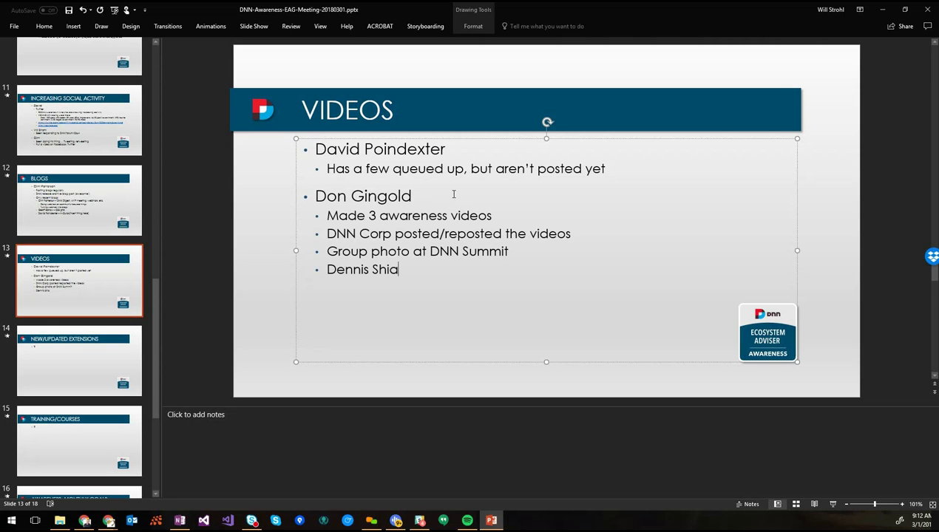
text(4 more sites to )
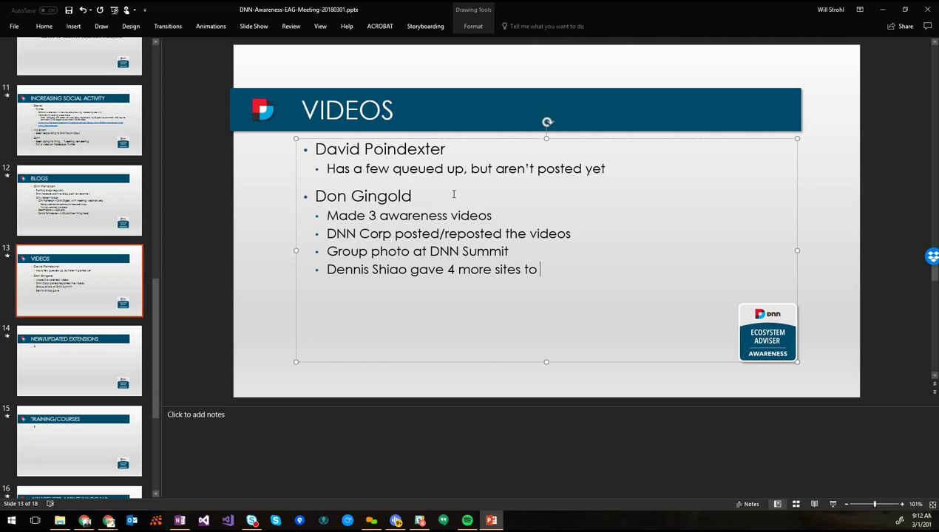
text(create videos from)
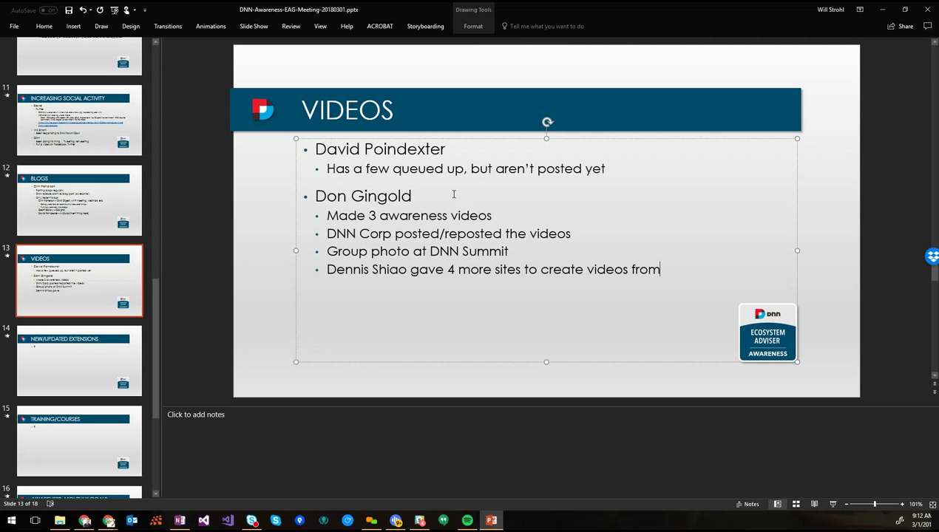
key(ctrl+shift+Left)
text(about)
Add 'DNN EAG coffee mug was posted online' as a sub-bullet and save the presentation
key(Return)
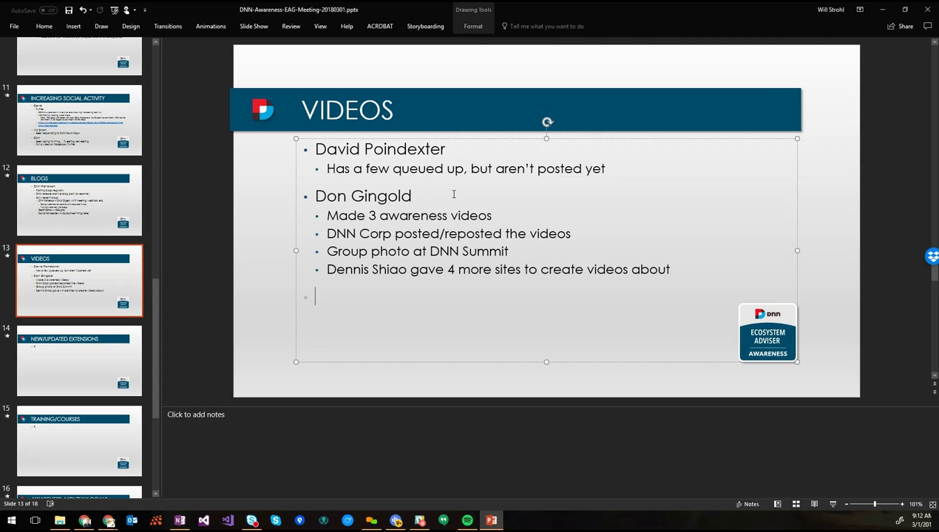
key(BackSpace)
key(BackSpace)
text(DNN EAG must)
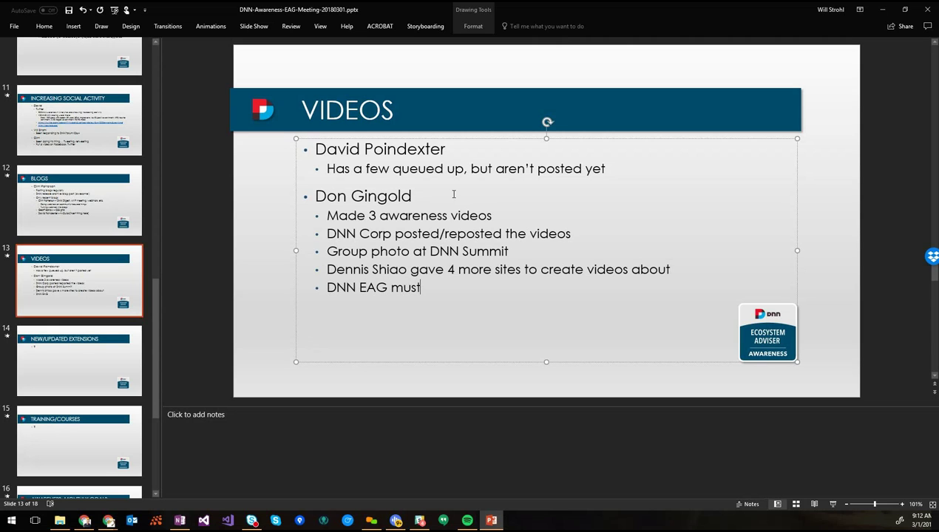
key(BackSpace)
key(BackSpace)
text(gs were po)
key(BackSpace)
text(posted)
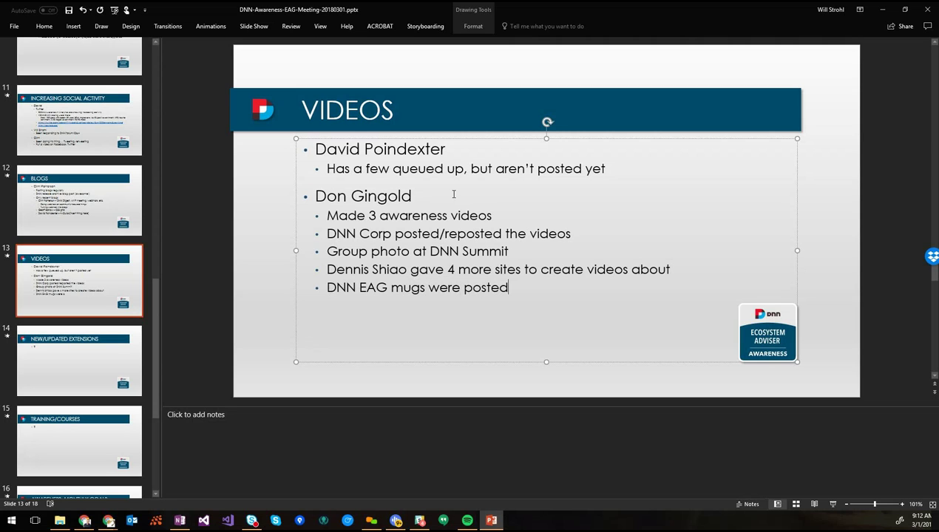
text( online)
key(Home)
key(ctrl+Right)
key(ctrl+Right)
text(coffee)
key(ctrl+Right)
key(ctrl+Right)
key(ctrl+Right)
key(ctrl+shift+Left)
key(shift+Left)
key(shift+Left)
text(was)
key(End)
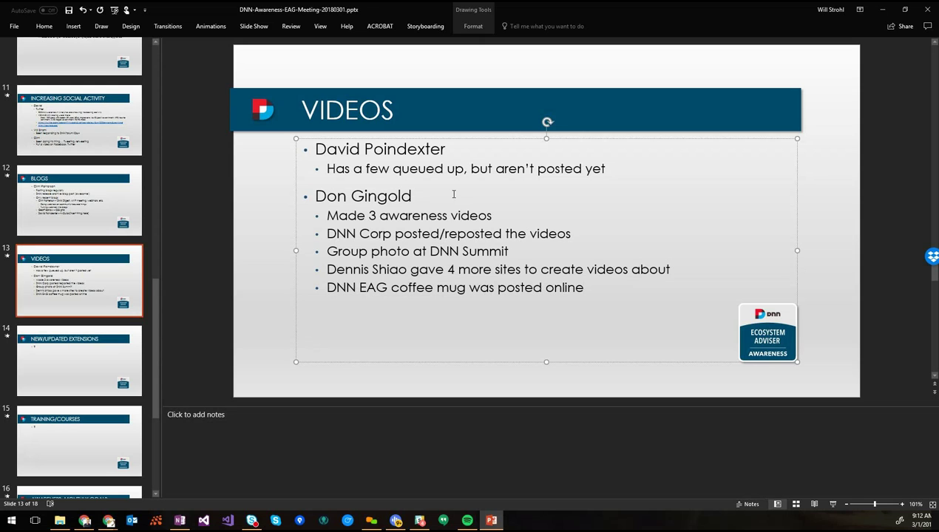
key(ctrl+s)
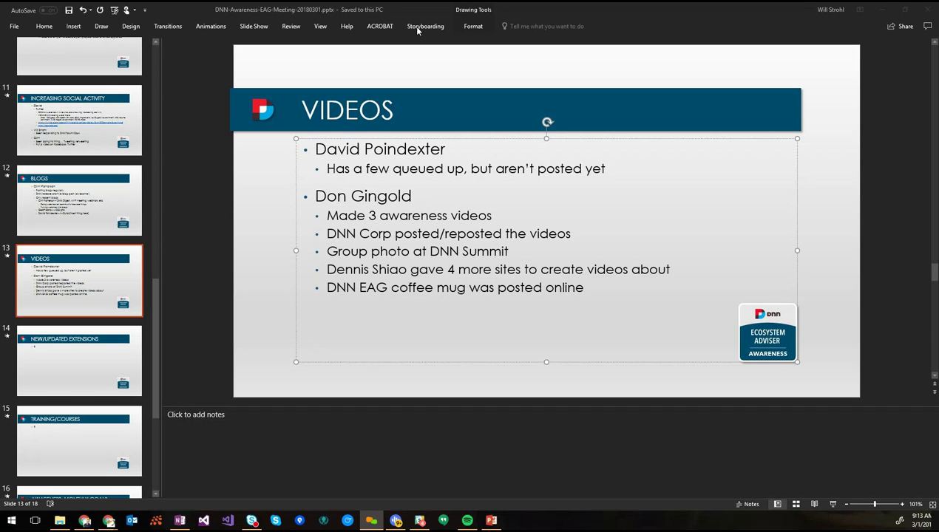
Add a further bullet 'Going to make more videos based on personas'
click(615, 285)
key(Return)
text(Going to make more vi)
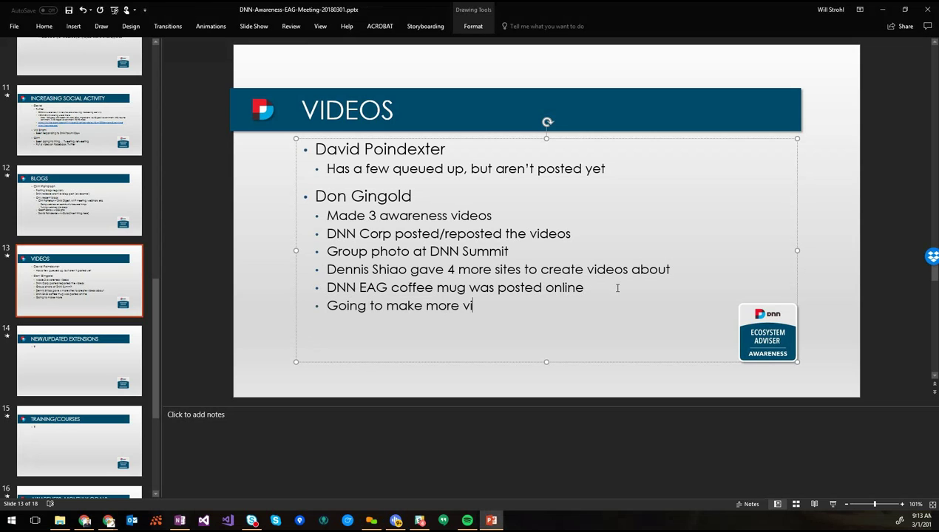
text(deos based on )
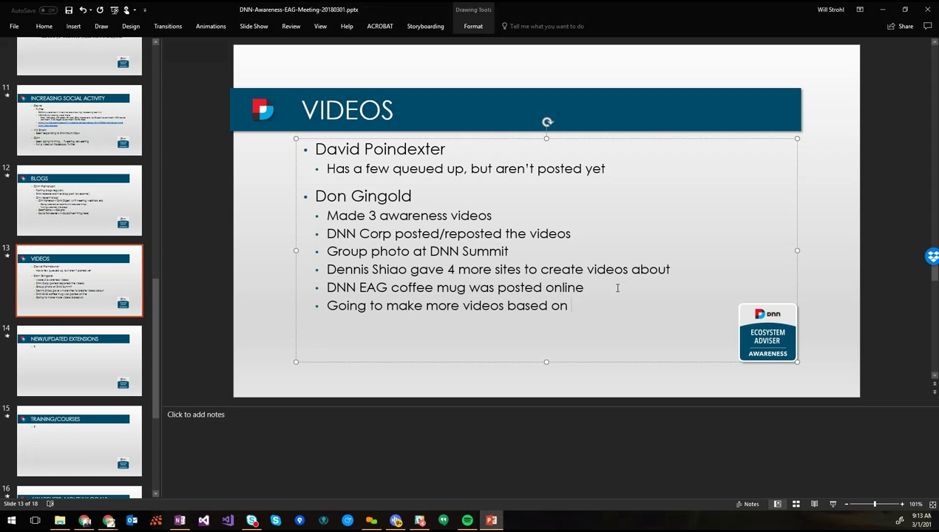
text(personas)
click(104, 307)
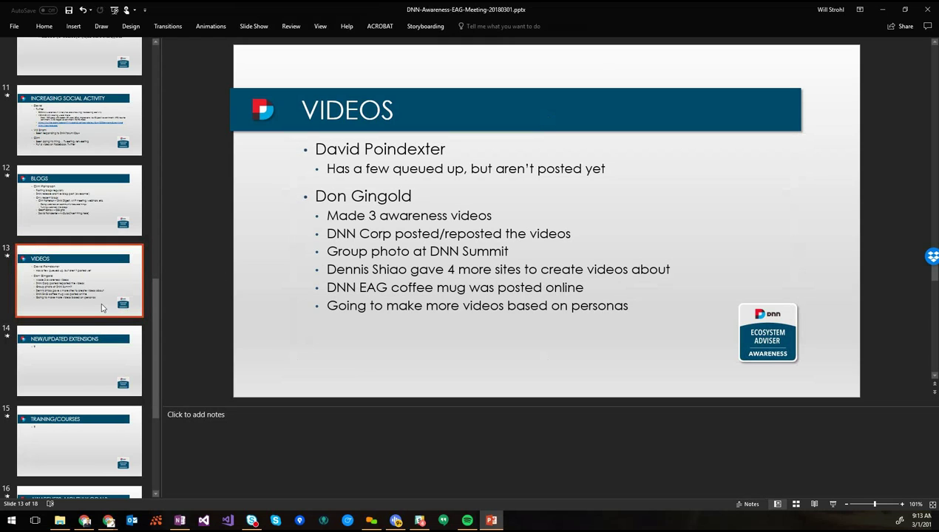
click(80, 380)
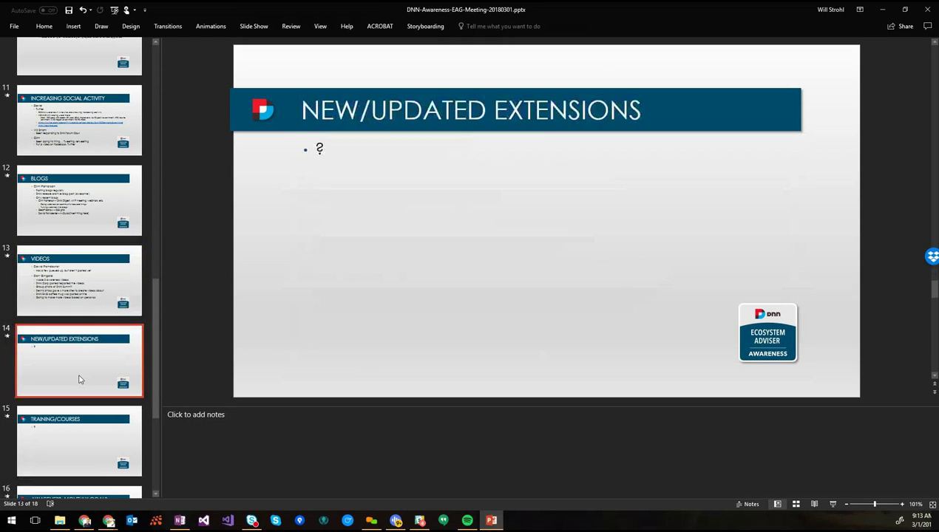
click(84, 311)
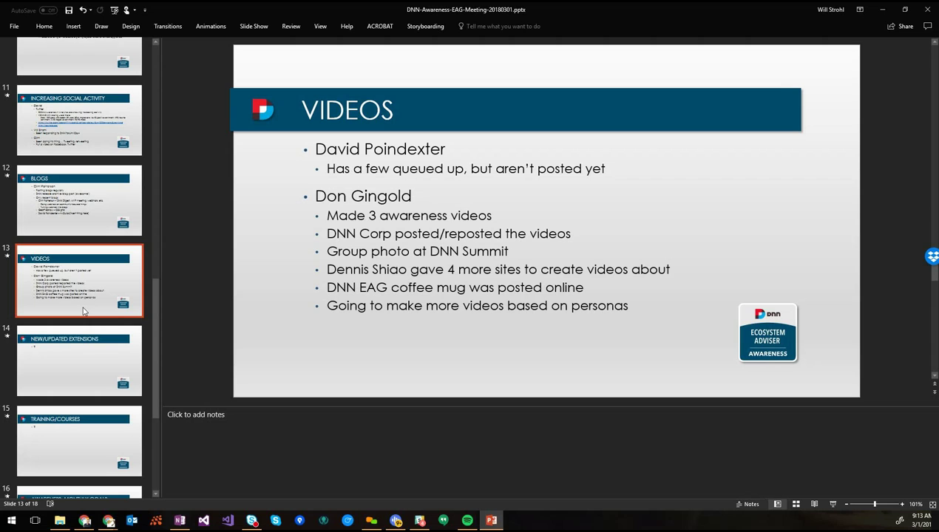
click(634, 307)
key(Return)
key(shift+Tab)
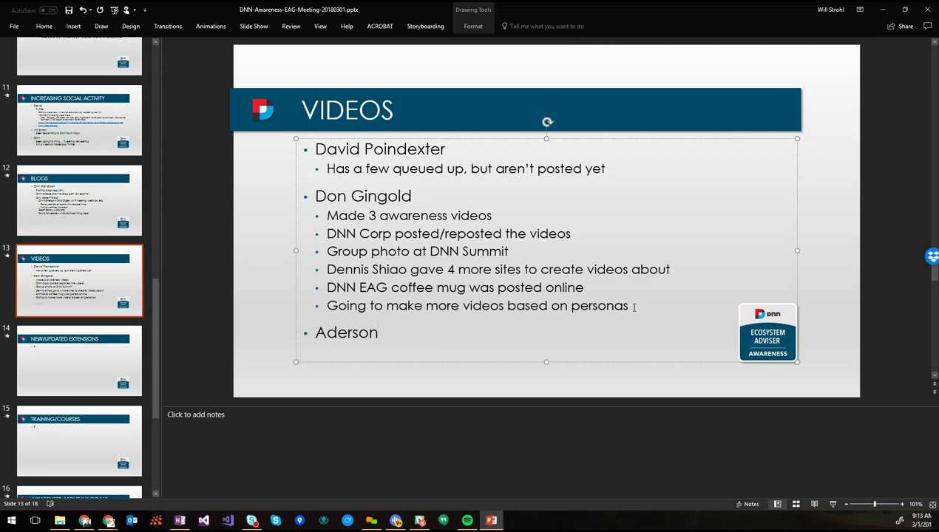
key(Return)
key(Tab)
text(Put through)
key(BackSpace)
key(ctrl+shift+Left)
text(our)
key(BackSpace)
text(t )
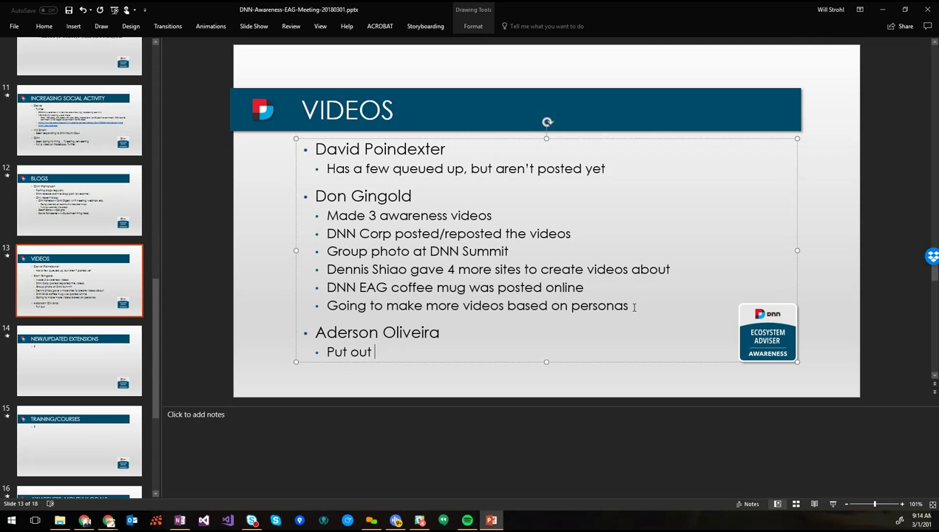
text(A LOT of video)
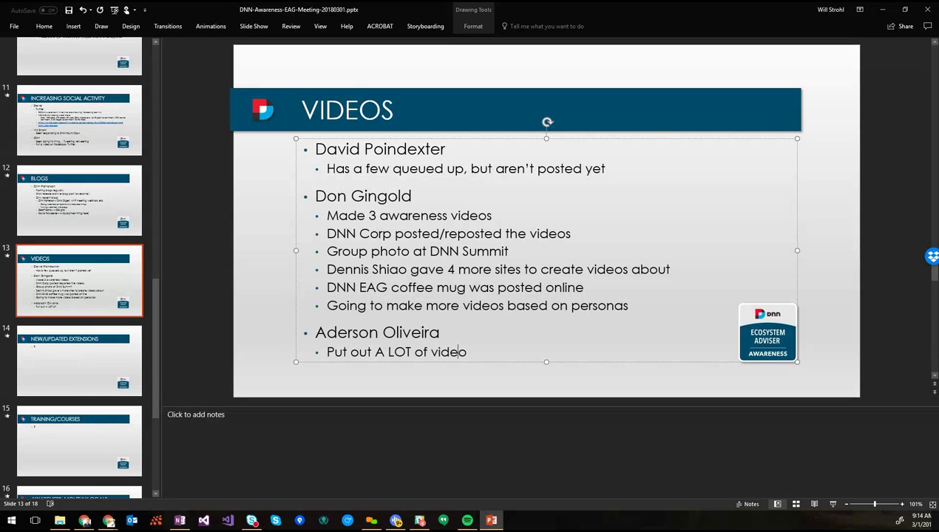
text(s :))
key(Return)
text(2 tips,)
key(alt+shift+Right)
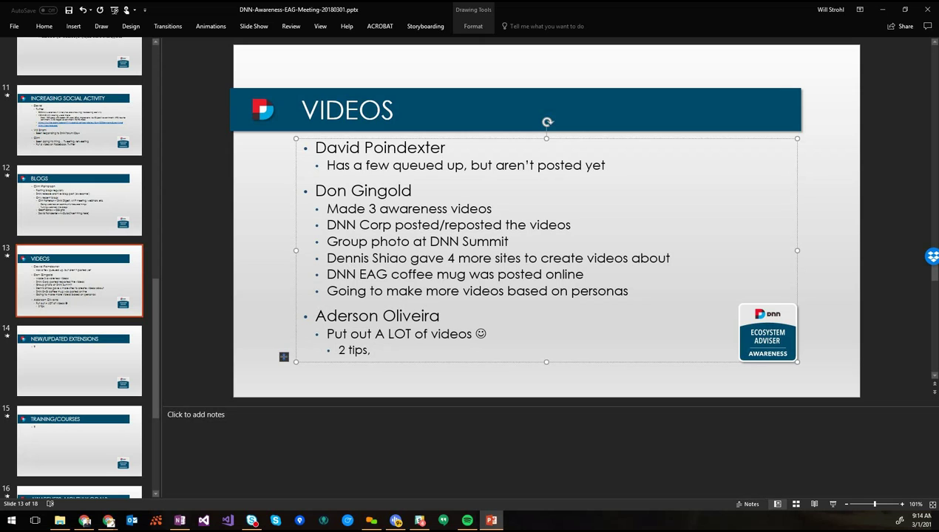
On the Videos slide, add a contributor bullet with a sub-bullet about a theming webinar
key(Return)
key(shift+Tab)
key(shift+Tab)
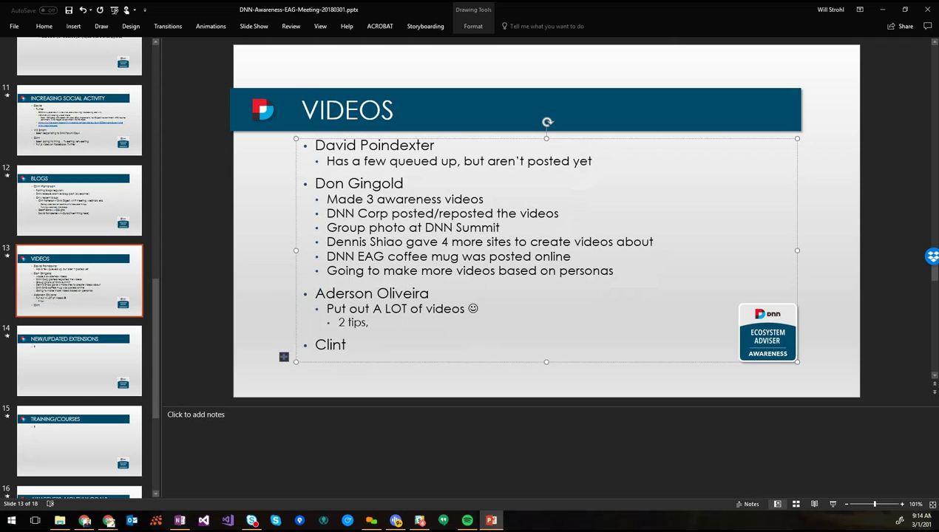
key(Return)
key(Tab)
text(Did a )
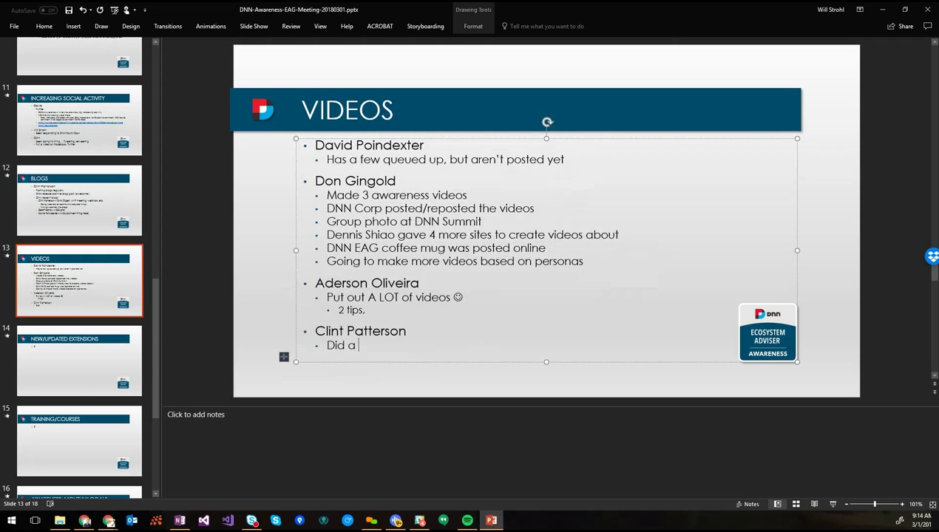
text(webinar with Ralph )
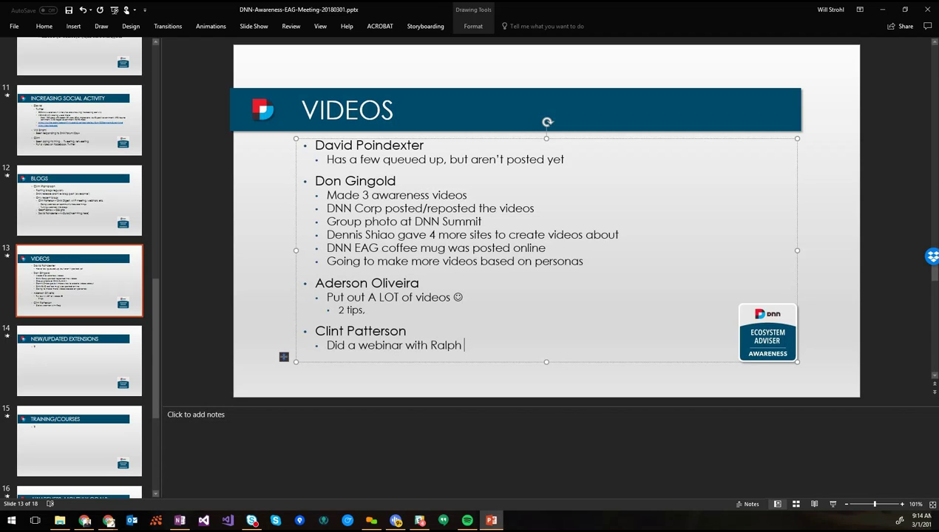
text((who?) and T)
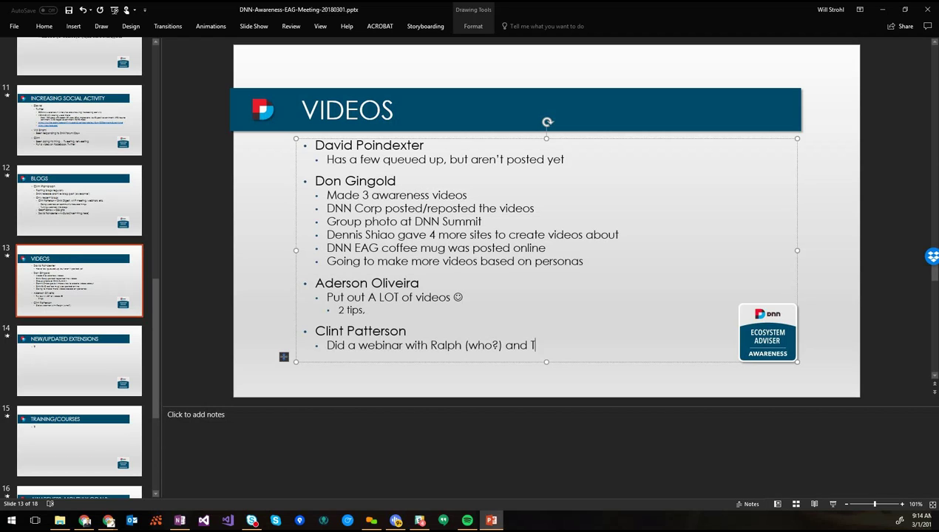
text(racy)
text(theme)
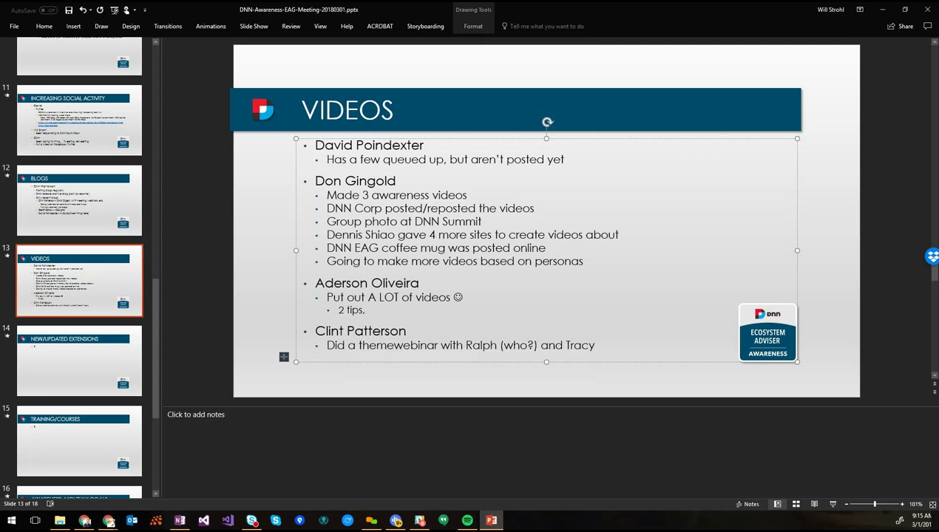
key(BackSpace)
text(ing)
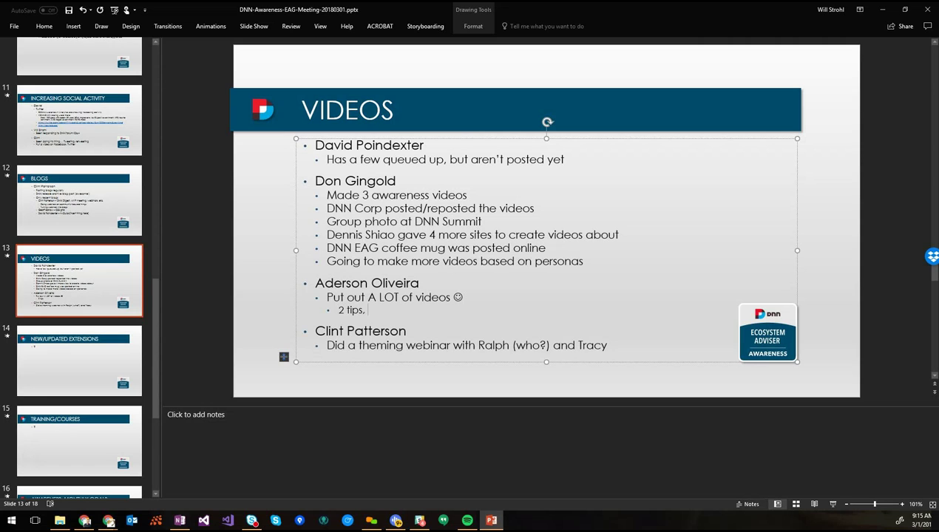
Append '1 DNN Hero news' to the tips line and save the deck
text(2 DNN Hero news,)
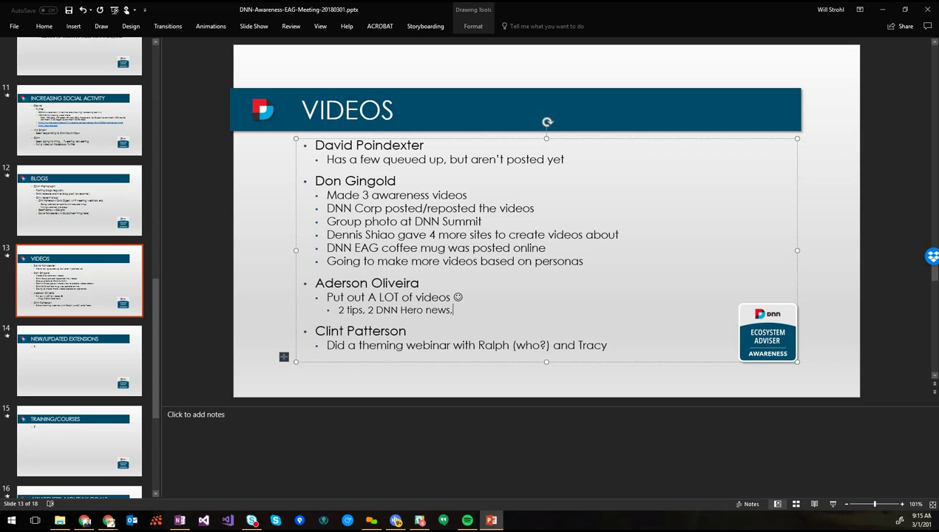
key(BackSpace)
key(ctrl+Left)
key(ctrl+Left)
key(ctrl+Left)
key(ctrl+Left)
key(Delete)
text(1)
key(ctrl+s)
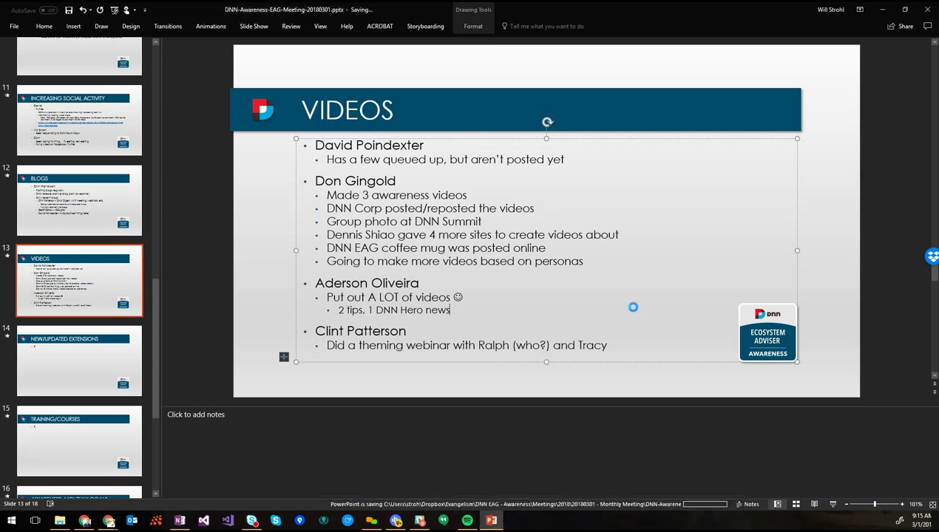
Go to the New/Updated Extensions slide after checking the Champions: Updates slide
click(76, 369)
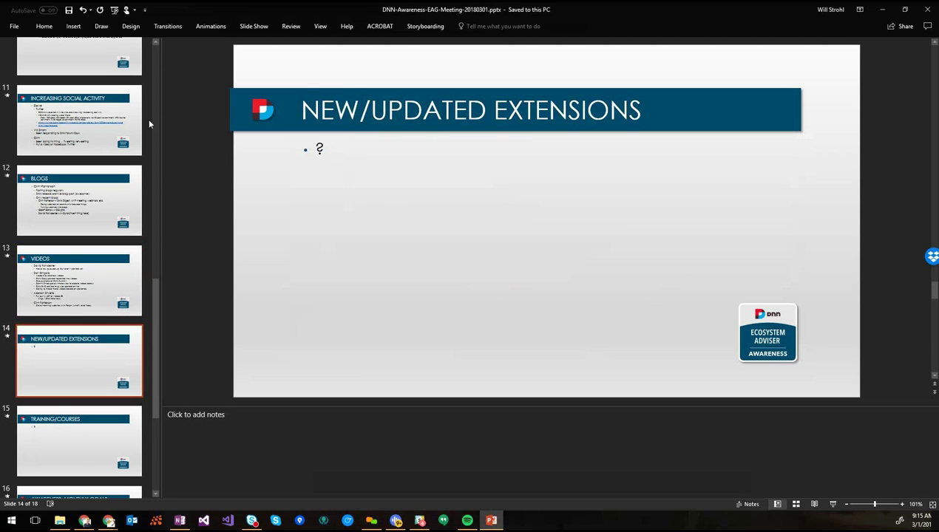
scroll(90, 74, up, 3)
click(90, 74)
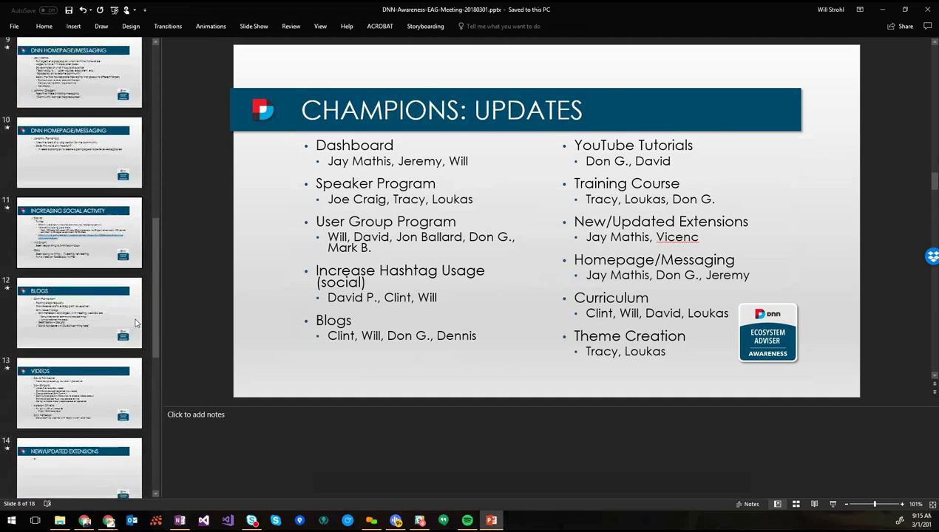
scroll(135, 323, down, 2)
click(84, 310)
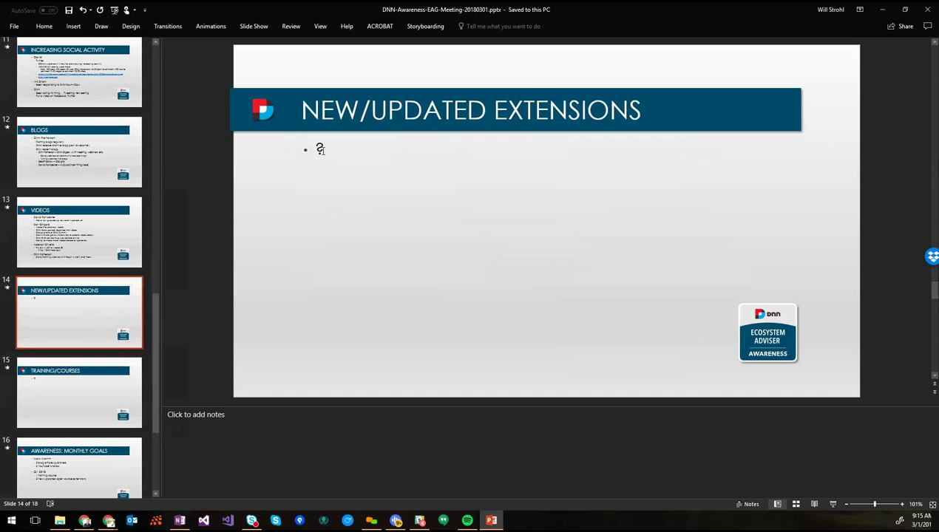
Replace the body's question mark with 'No update at this time' and save
click(319, 149)
text(No )
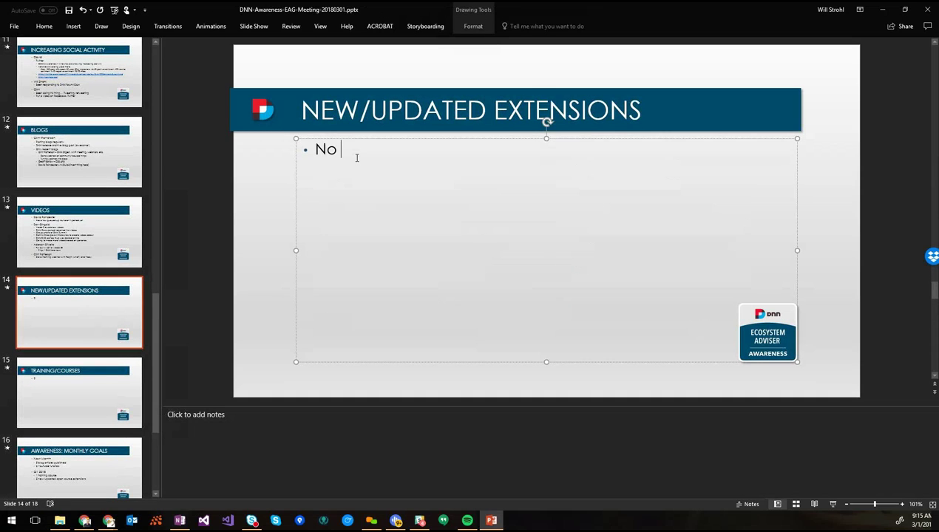
text(update at this time)
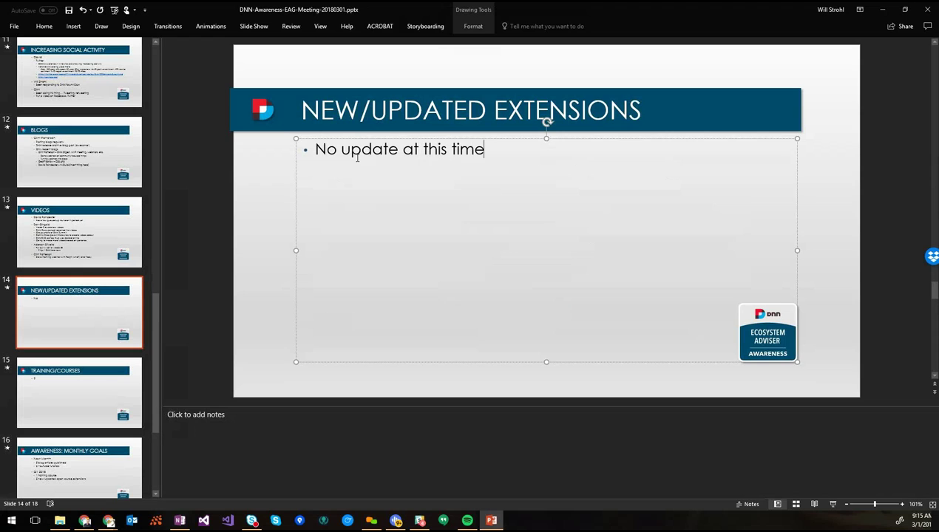
key(ctrl+s)
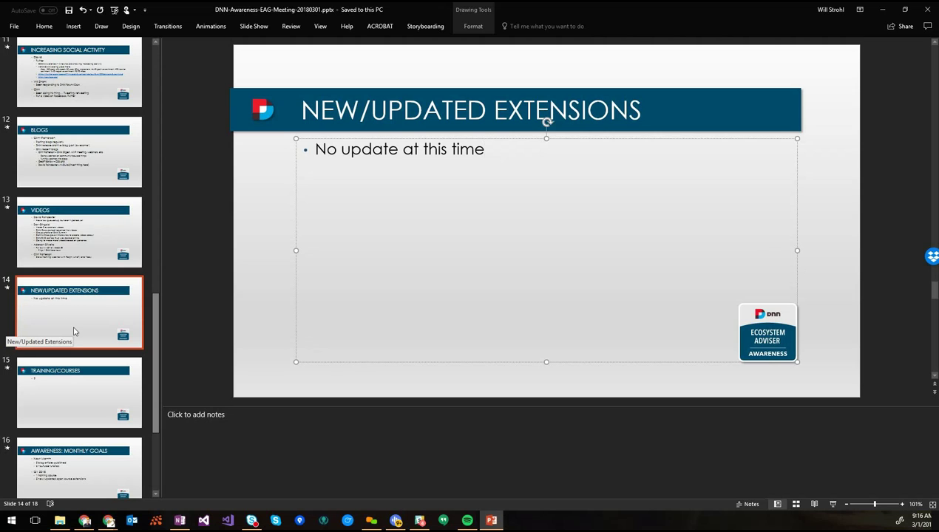
click(74, 331)
key(Down)
click(73, 311)
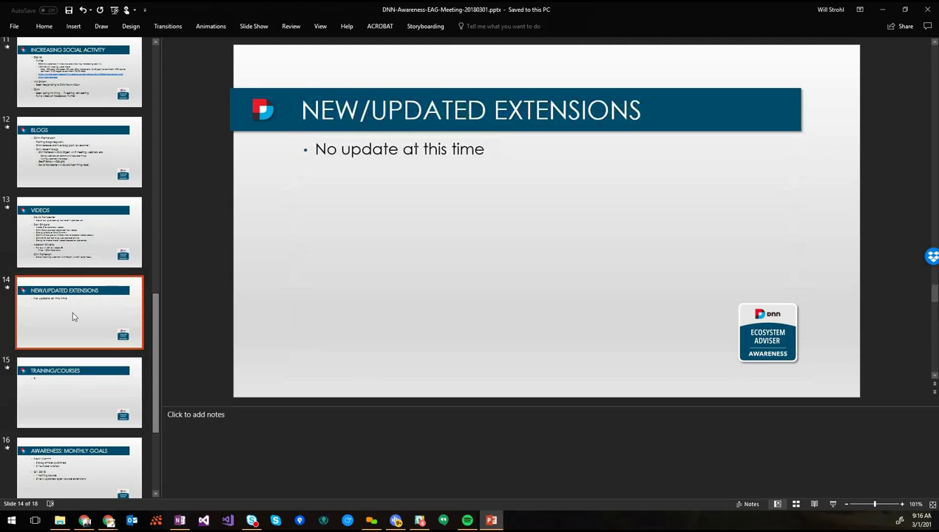
Add a contributor bullet noting 'nvQuickTheme is getting a lot of traction right now'
click(486, 150)
key(Return)
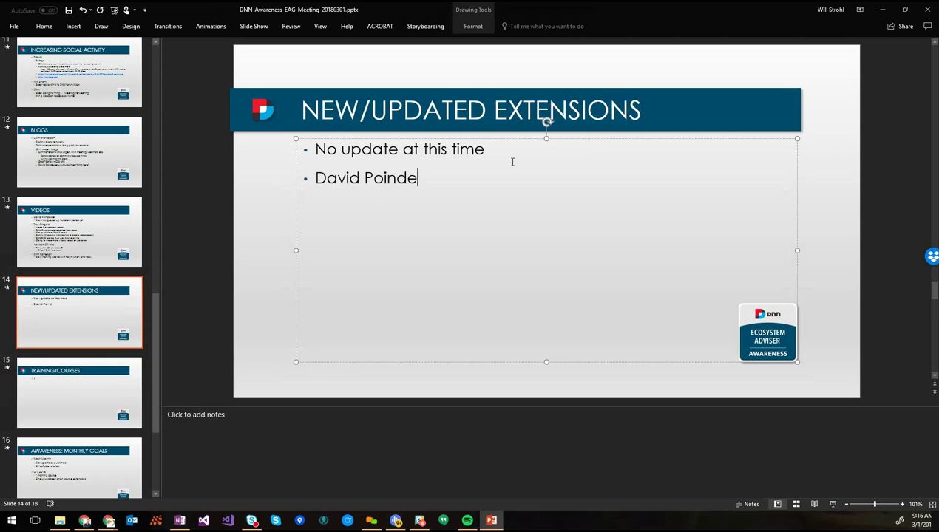
key(Return)
key(Tab)
text(nvQuickTheme is getting a lot of traction right now)
Add sub-bullet on the theme-building framework with best practices and modern tooling, command line
key(Return)
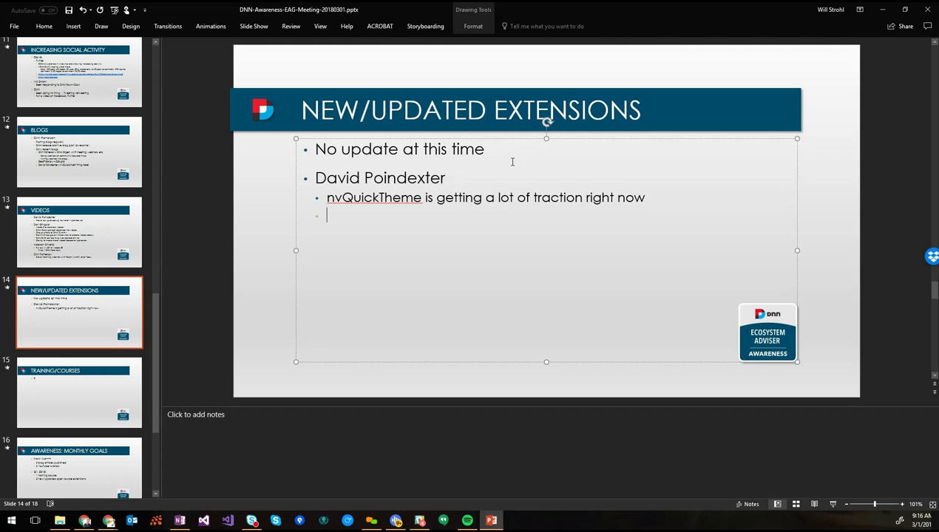
text(Helps people)
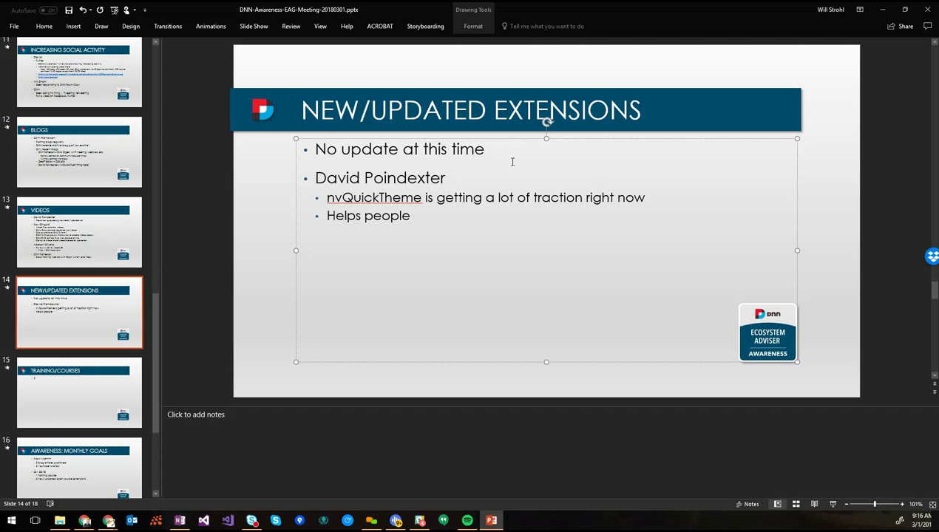
key(shift+Home)
text(Framek)
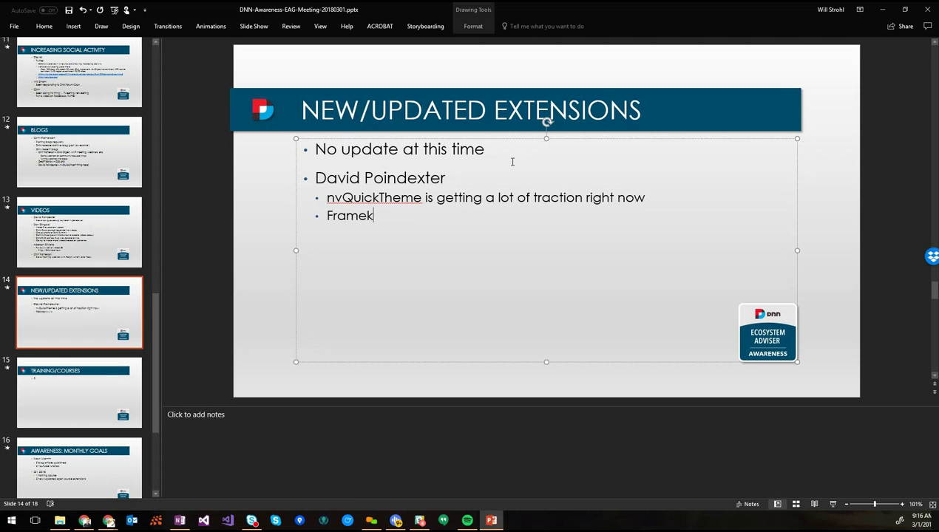
key(BackSpace)
text(work for building themes)
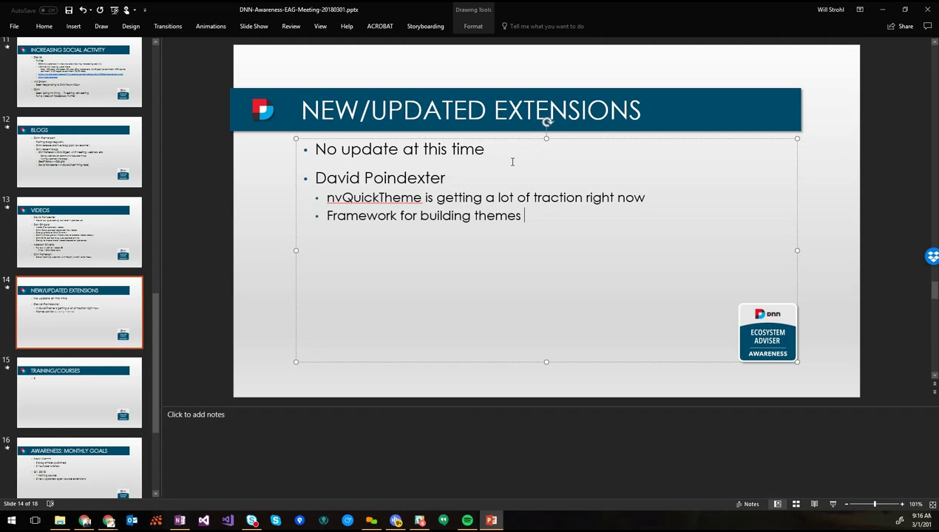
text( quickly with best practices and optimiza)
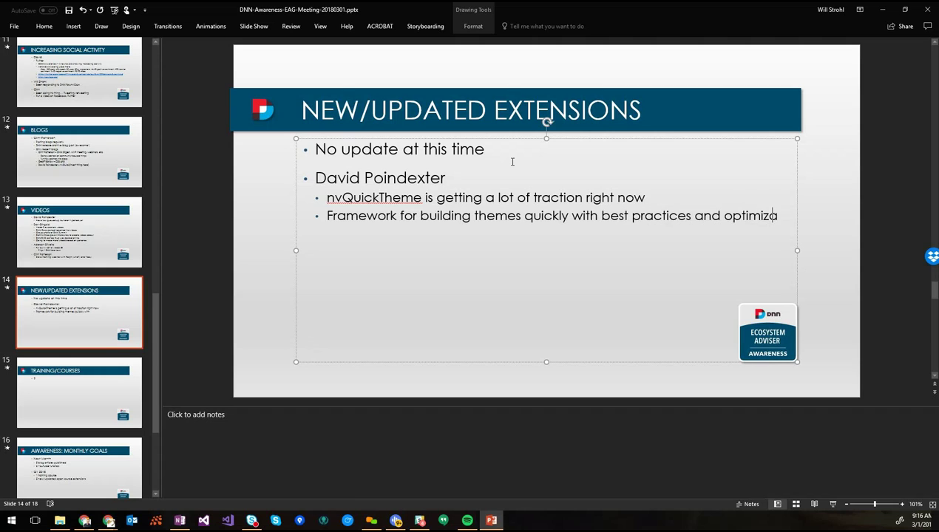
text(tion )
text(Use)
text(s mov)
key(BackSpace)
text(dern tools)
text(ng, command line, etc.)
Add 'nvquicktheme.com' and 'open source, on GitHub' sub-bullets, then begin a new top-level bullet
key(Return)
text(nvquicktheme.com)
key(Return)
text(open source, on )
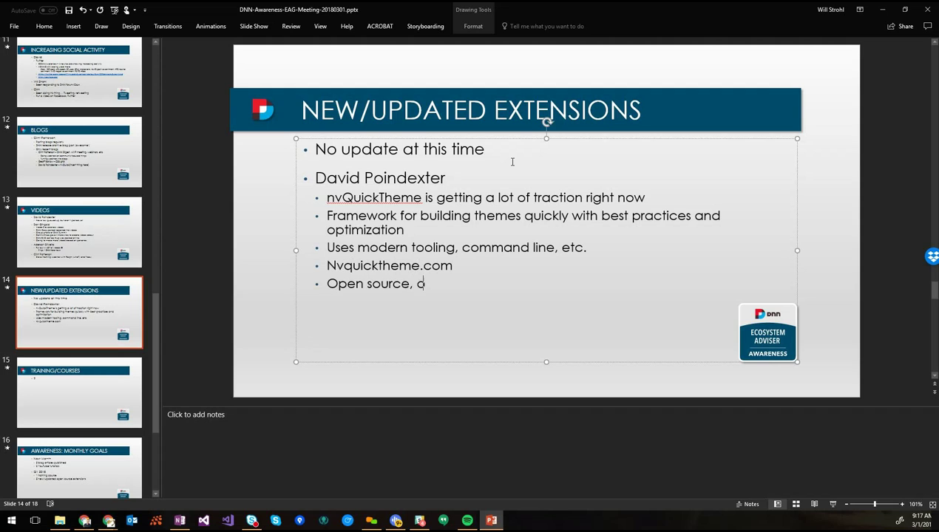
text(Git)
text(H)
key(BackSpace)
text(Hub)
key(Return)
key(shift+Tab)
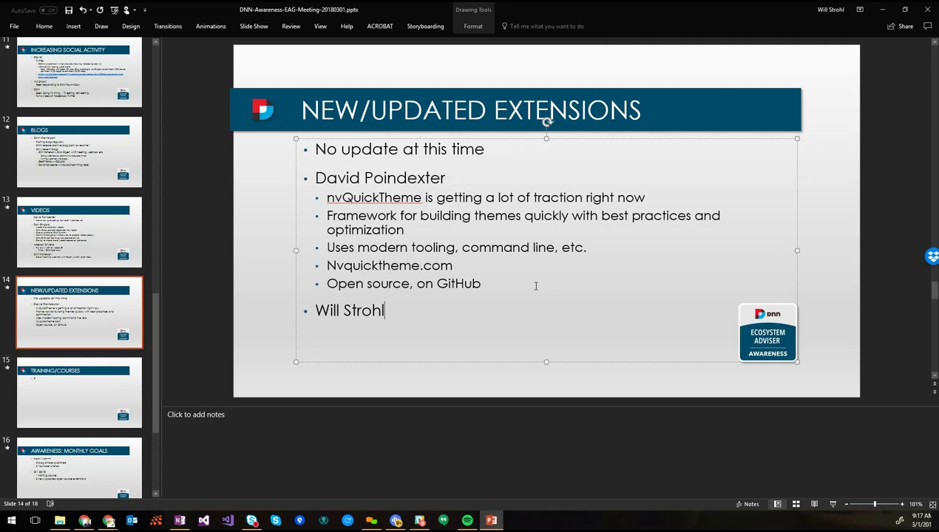
Add a third contributor with sub-bullet 'Hotcakes Commerce 03.01.00', '03.02.00 is coming in about a week'
key(Return)
key(Tab)
text(Hotcakes Commerc)
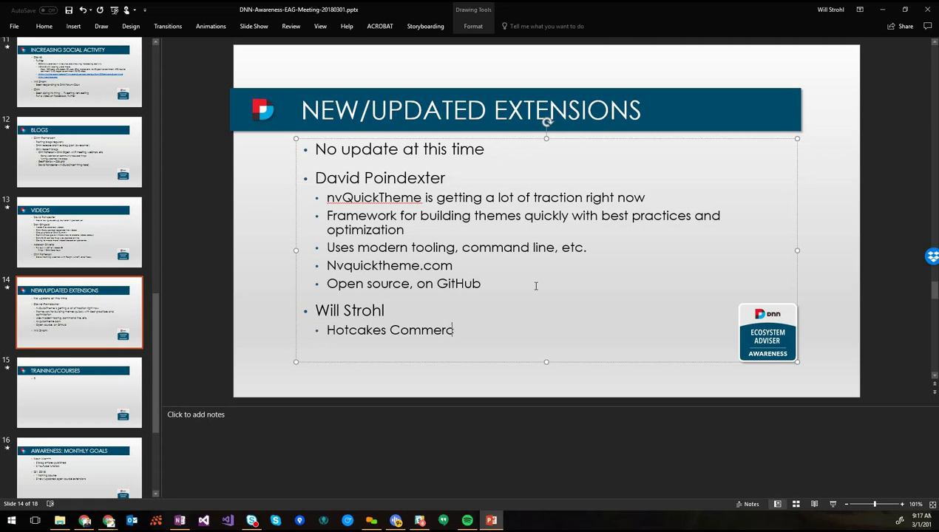
text(e 03.01.00 )
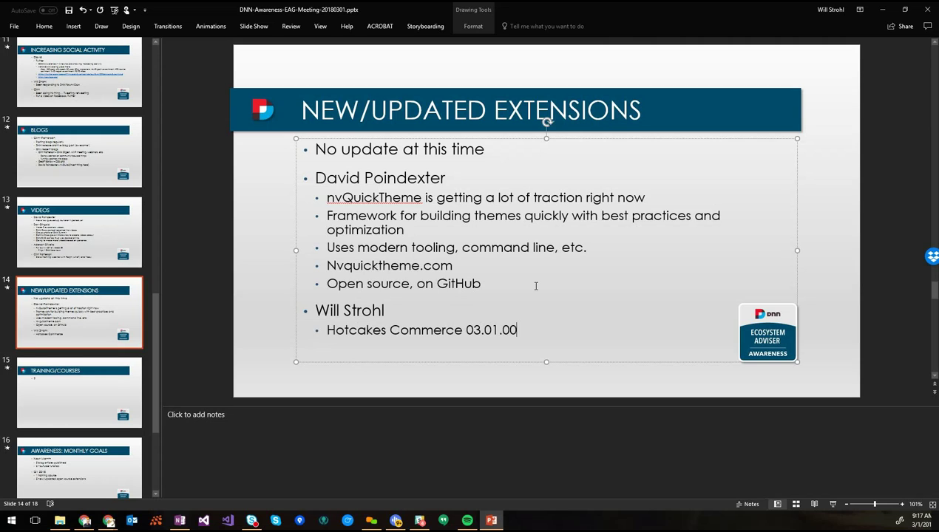
text(Another relee)
key(BackSpace)
text(ase in a)
key(ctrl+shift+Left)
key(ctrl+shift+Left)
key(ctrl+shift+Left)
key(ctrl+shift+Left)
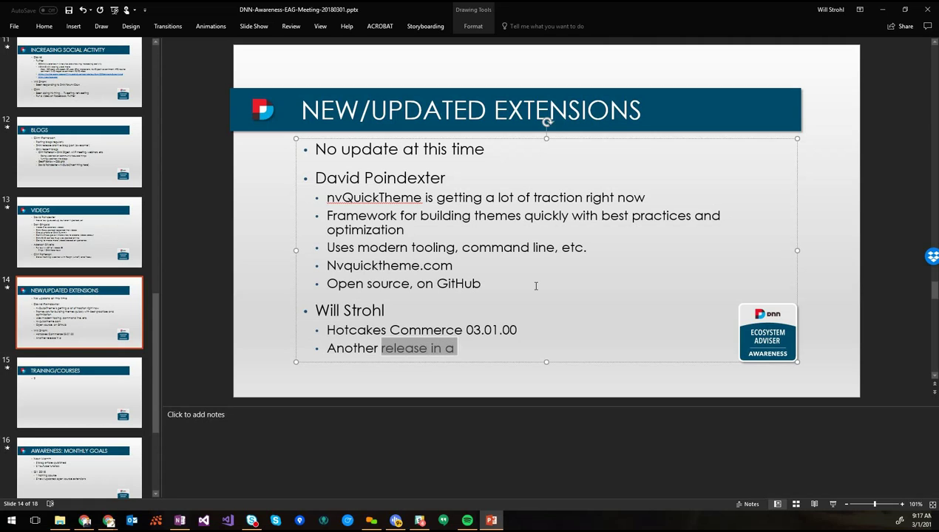
text(03.02.00 is coming in about a week)
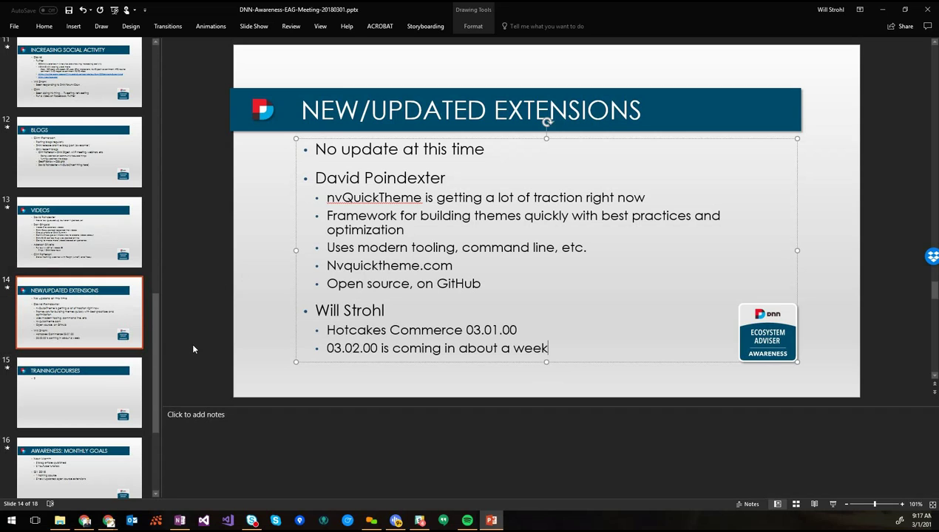
Save the deck and go to the Training/Courses slide after checking Champions: Updates
click(100, 346)
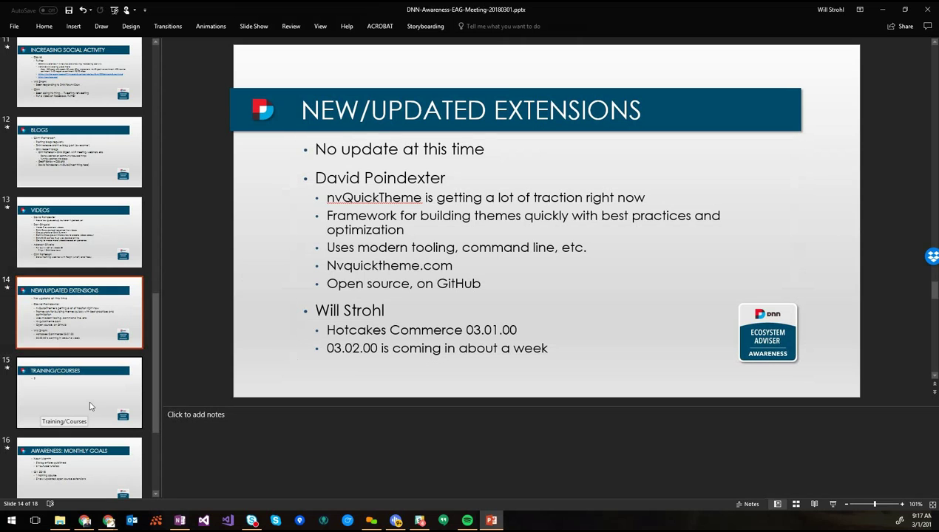
scroll(90, 406, down, 5)
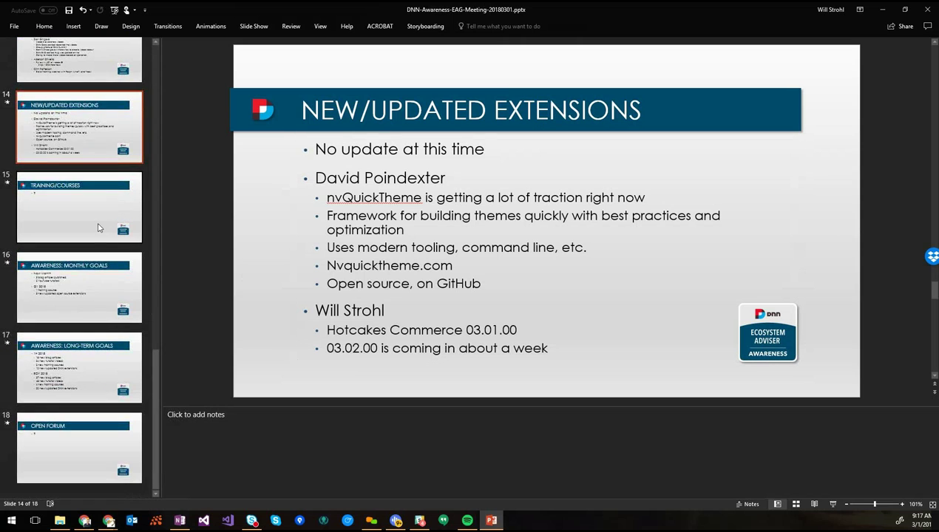
click(99, 227)
key(ctrl+s)
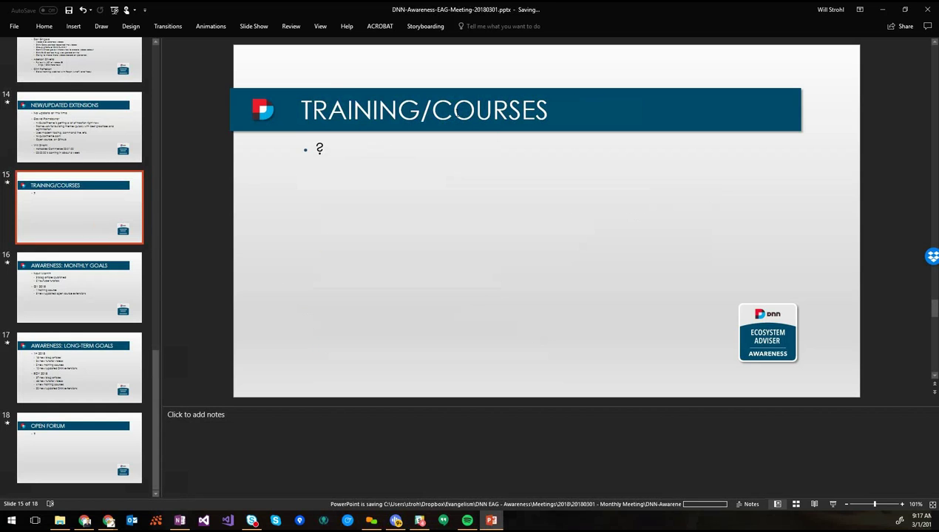
scroll(77, 105, up, 10)
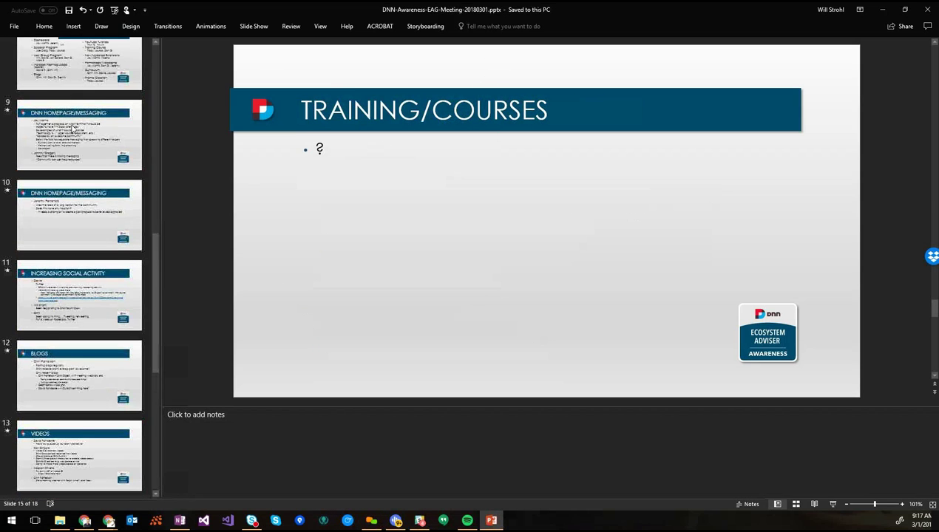
click(78, 83)
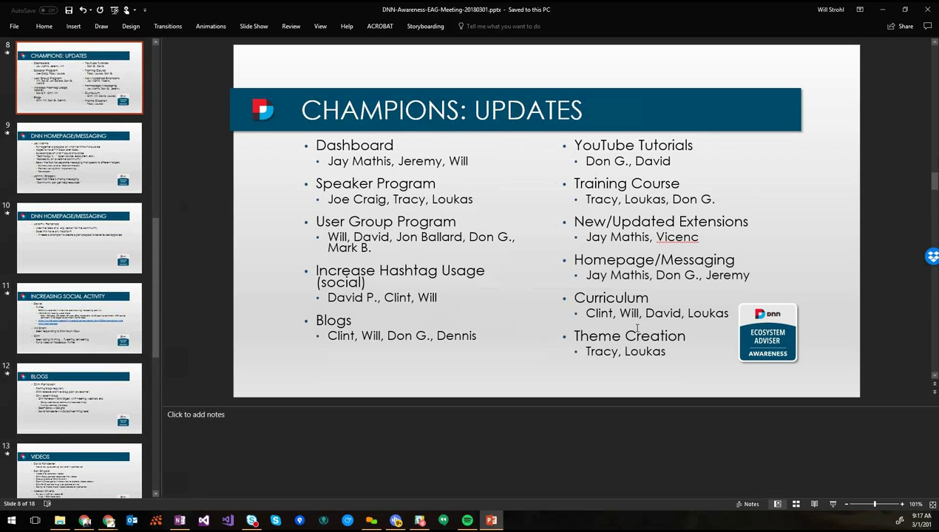
scroll(103, 362, down, 6)
click(97, 388)
Append ' (CURRICULUM)' to the Training/Courses slide title
click(571, 113)
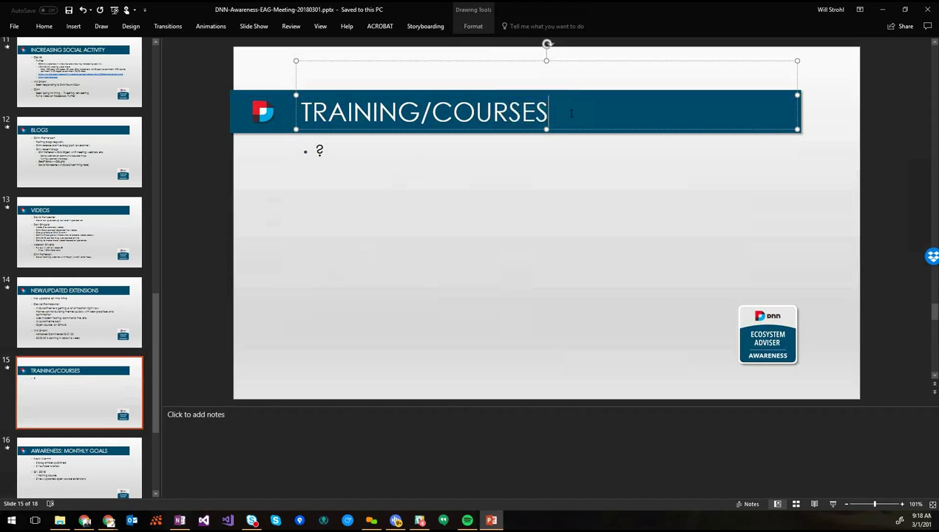
text(9)
key(BackSpace)
text((C)
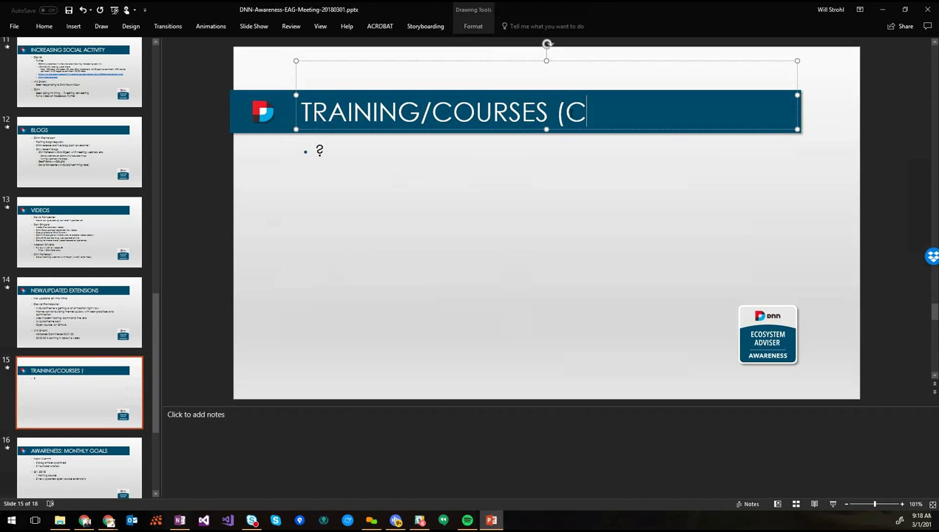
text(URRICULUM))
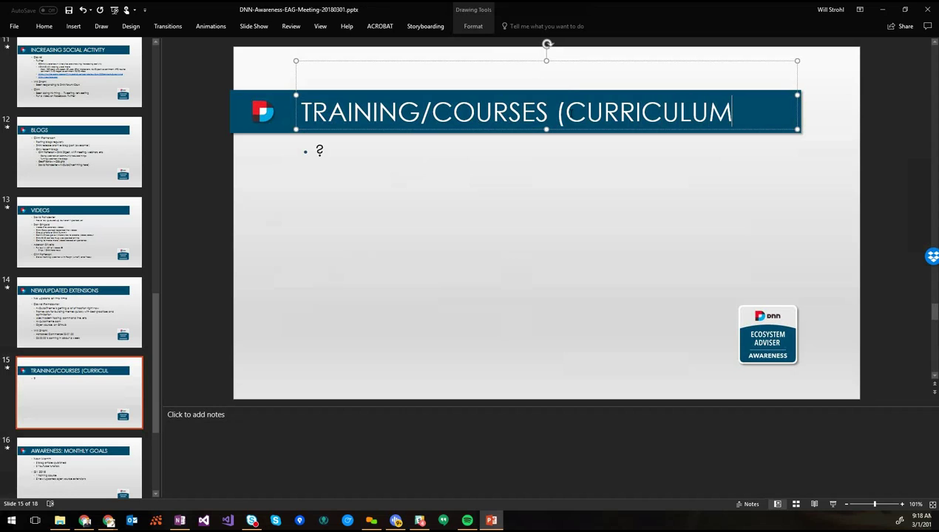
click(355, 158)
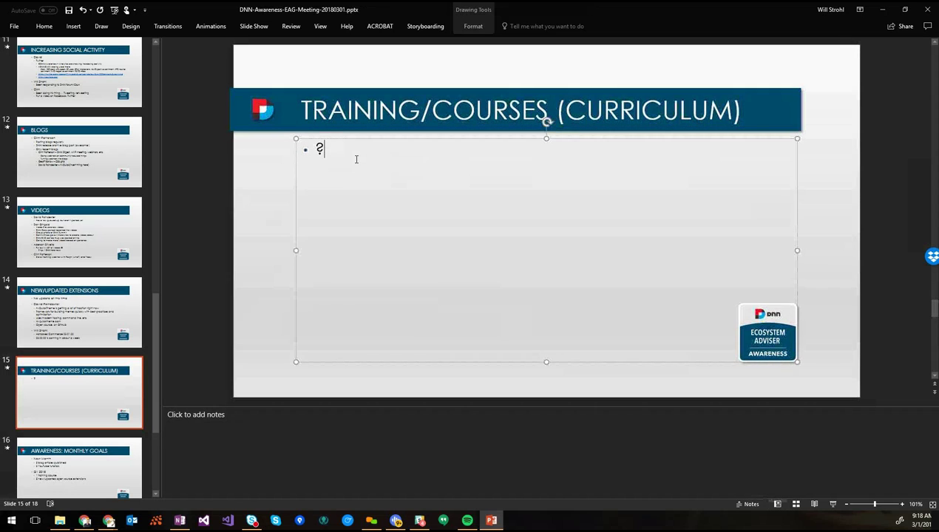
Replace '?' with a team member's name and a note on videos made and which should be public
key(BackSpace)
text(Loukas)
key(Return)
key(Tab)
text(Did some vid)
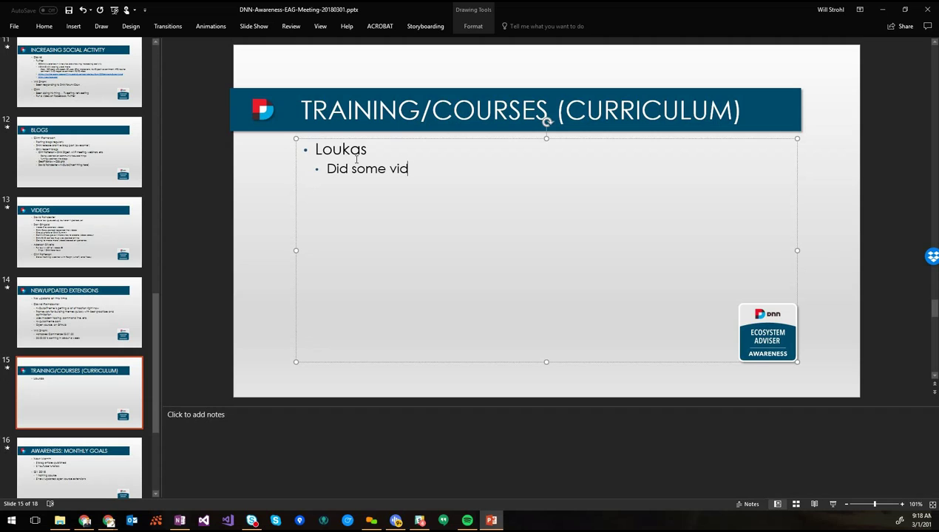
text(eos with Tr)
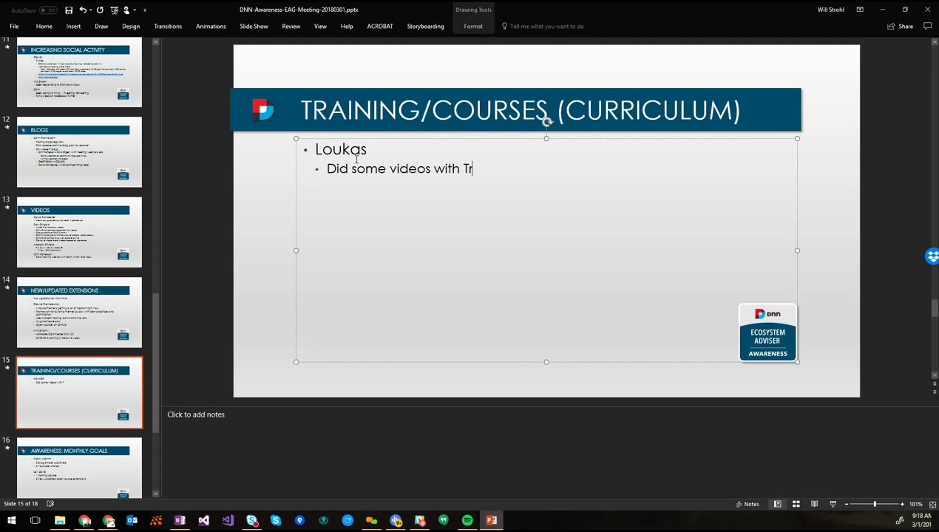
text(acy Been trying to determine whichones)
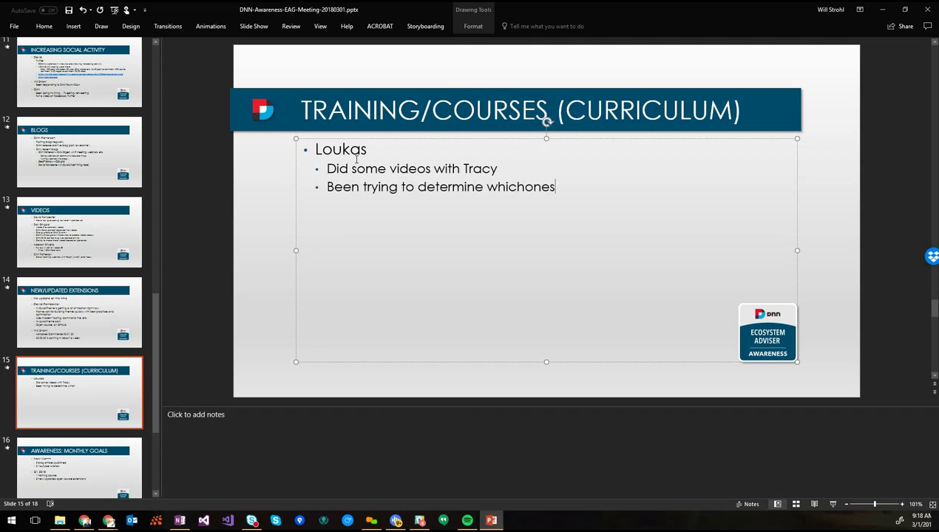
key(BackSpace)
key(BackSpace)
key(BackSpace)
text(ones whould)
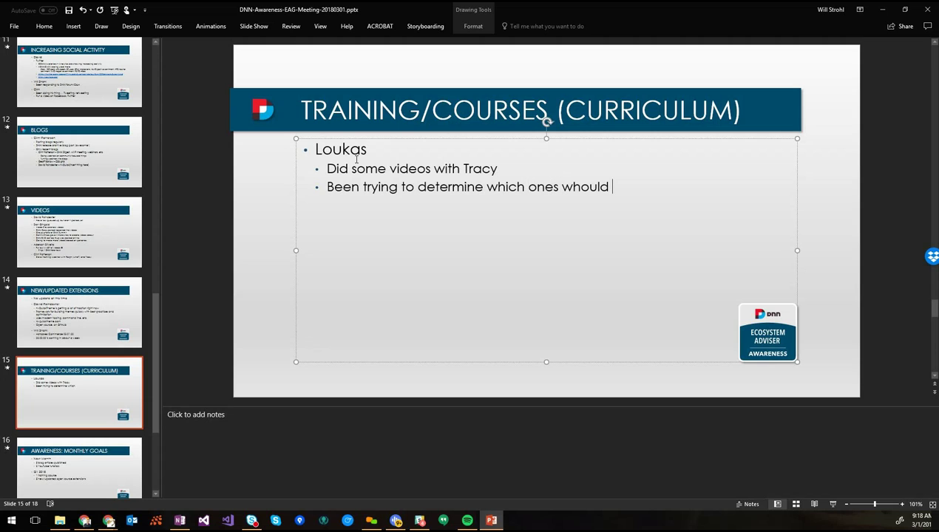
key(Left)
key(Left)
key(Left)
key(Left)
key(Left)
key(shift+Left)
text(s)
key(End)
text(be public)
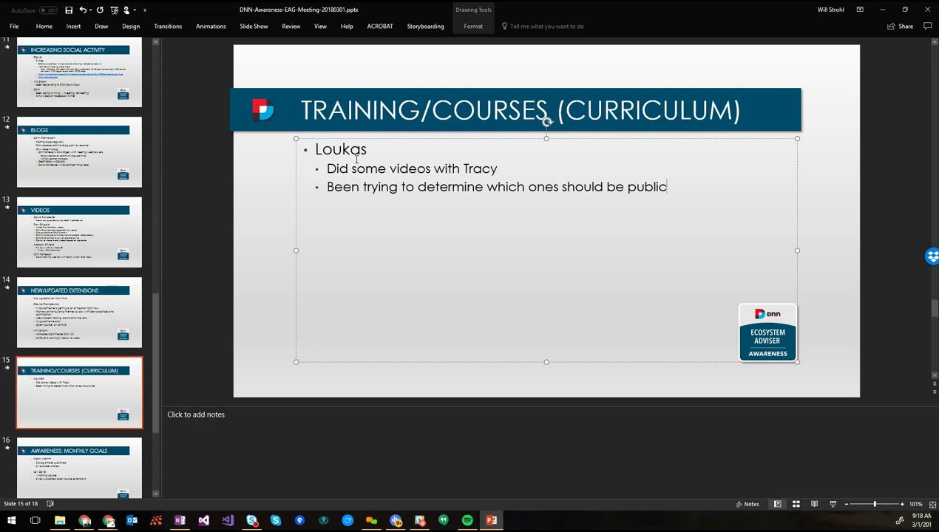
Begin a second team member's top-level bullet with an indented sub-bullet line
key(shift+Tab)
text(Clint Pa)
key(BackSpace)
key(BackSpace)
key(BackSpace)
key(Return)
key(Tab)
Note the high school talk in Rock Hil, SC and the IB class student website
text(Did something wi)
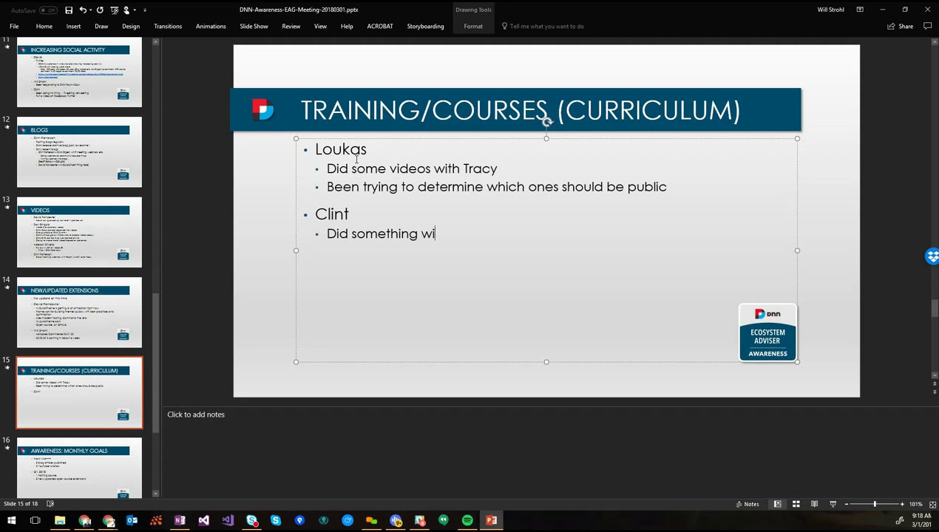
text(th a guy this week)
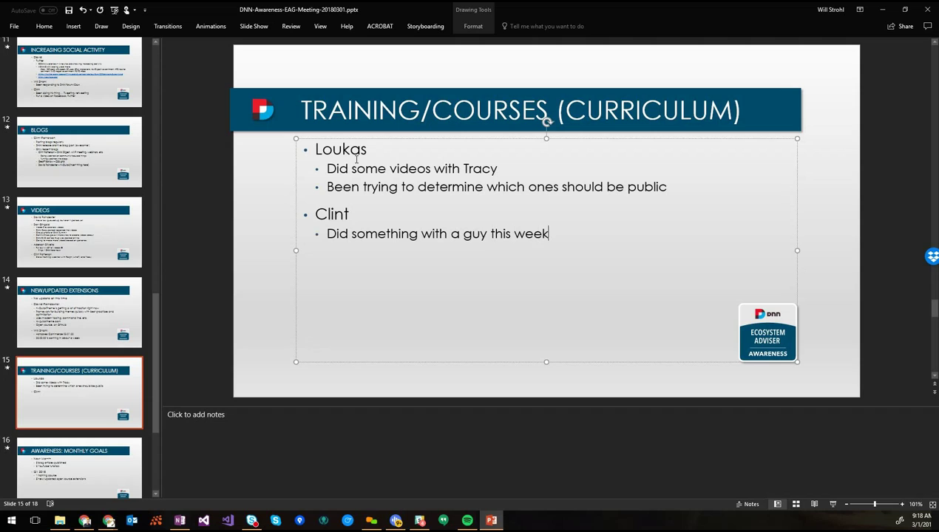
key(shift+Home)
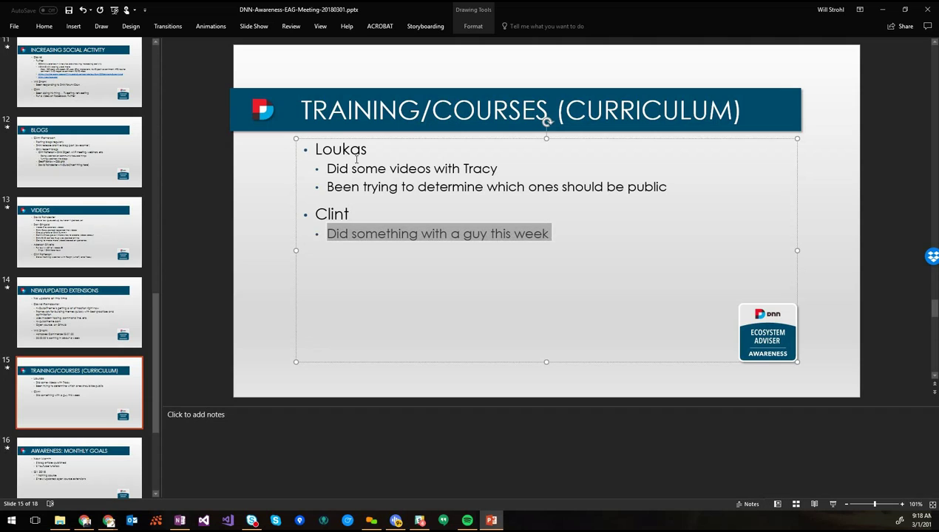
text(Spoke at a )
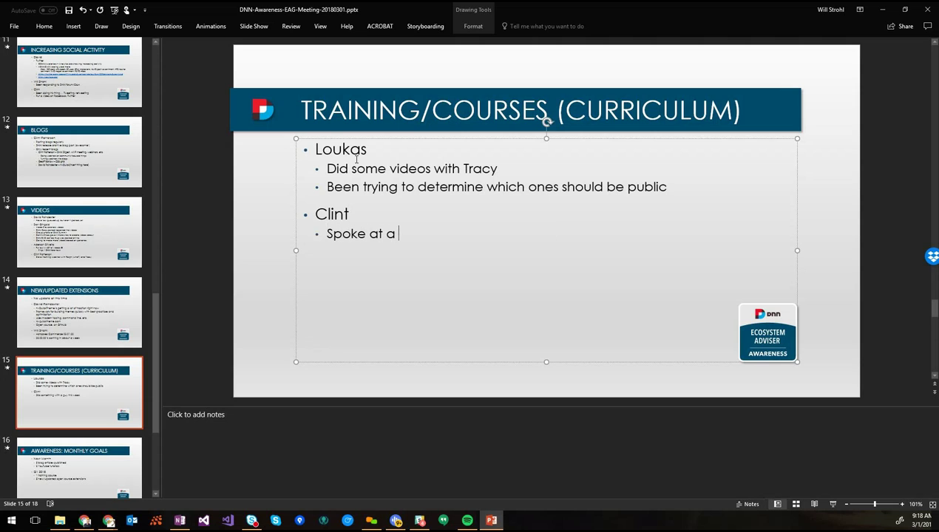
text(high schoo)
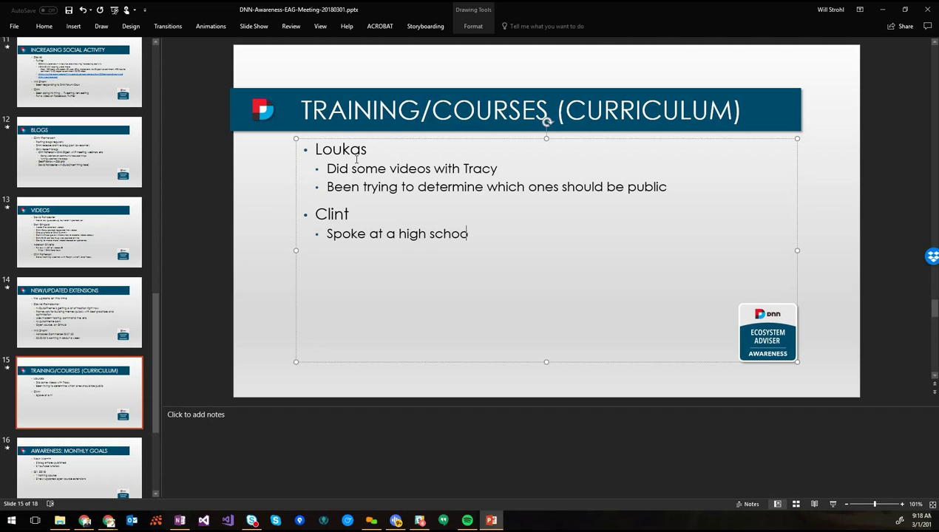
text(l in Rock Hil)
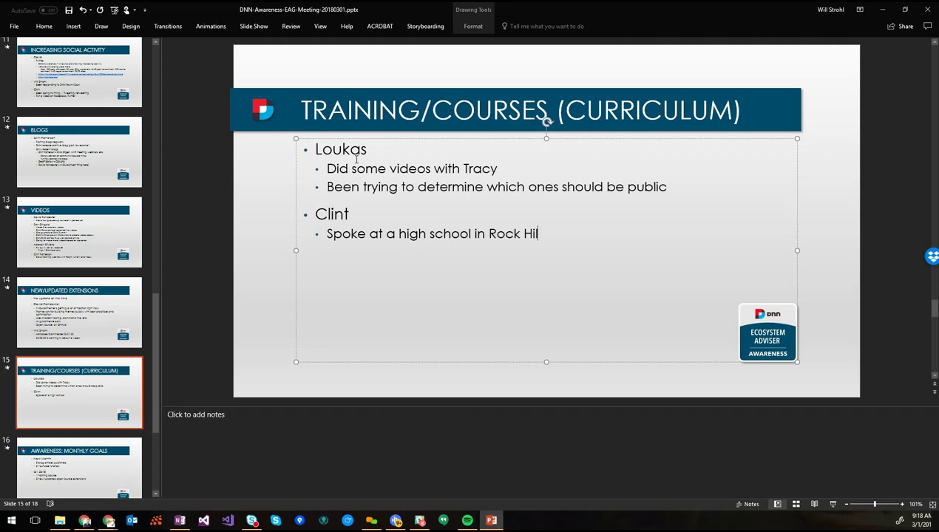
text(, SC)
key(Return)
text(Teacher reached out about )
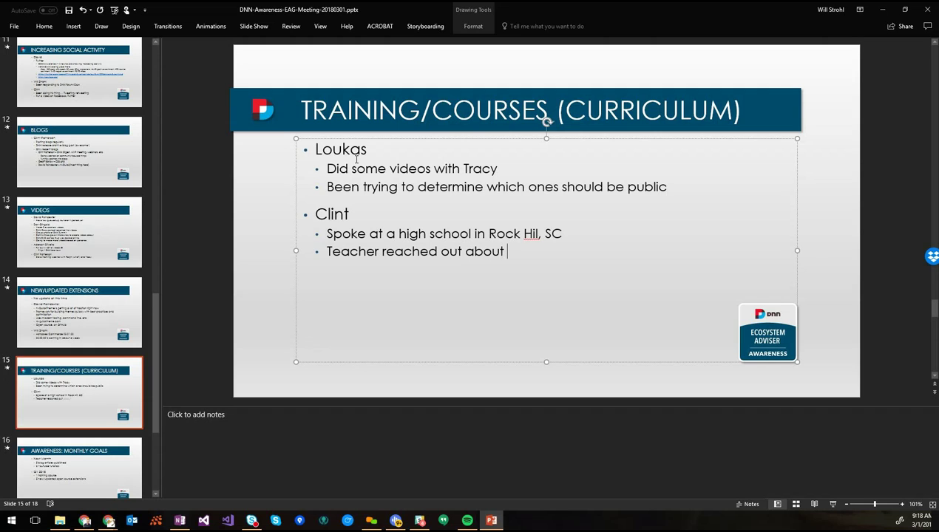
text(an "I )
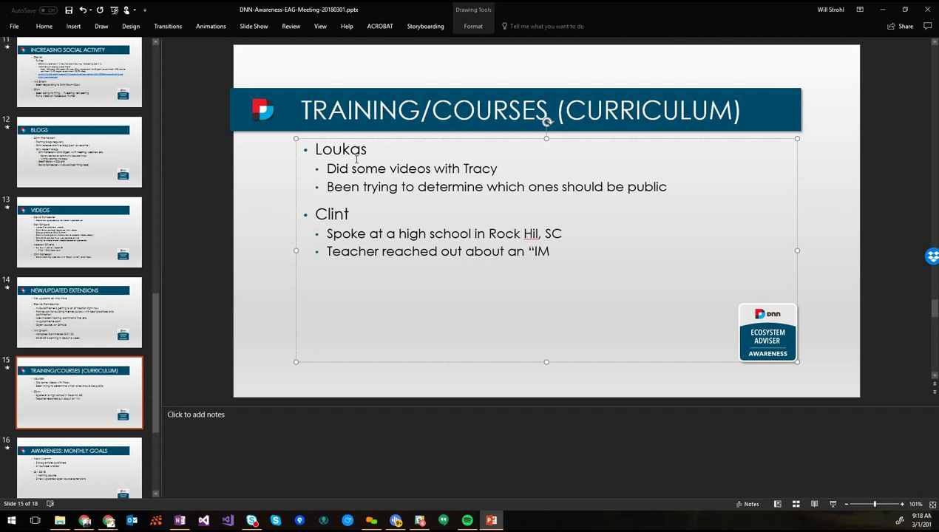
text(B" class)
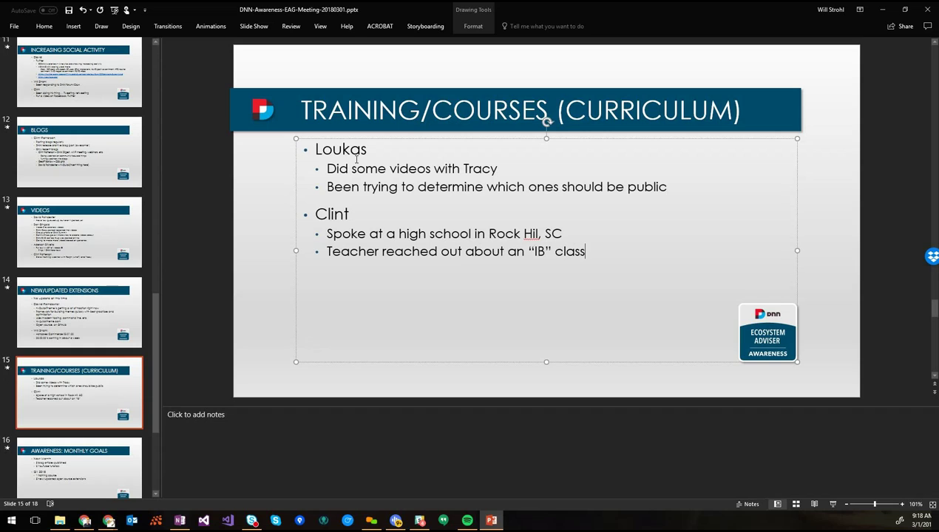
text(Student has to)
key(BackSpace)
key(BackSpace)
key(BackSpace)
key(BackSpace)
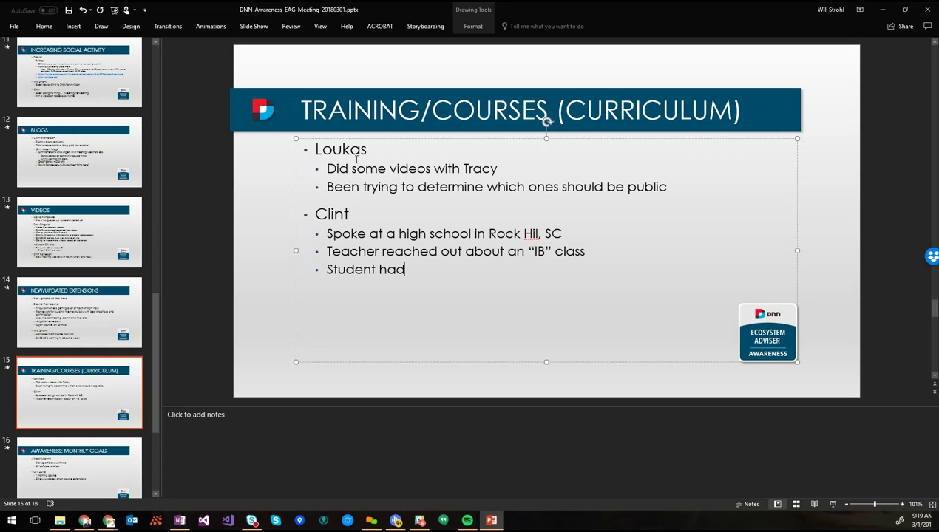
text(to put up a website)
Add the nvQuickSite help and planned blog sub-bullets, and a parenthesized nickname after the name
key(Return)
text(Weeks of em)
key(BackSpace)
text(-mails, scree)
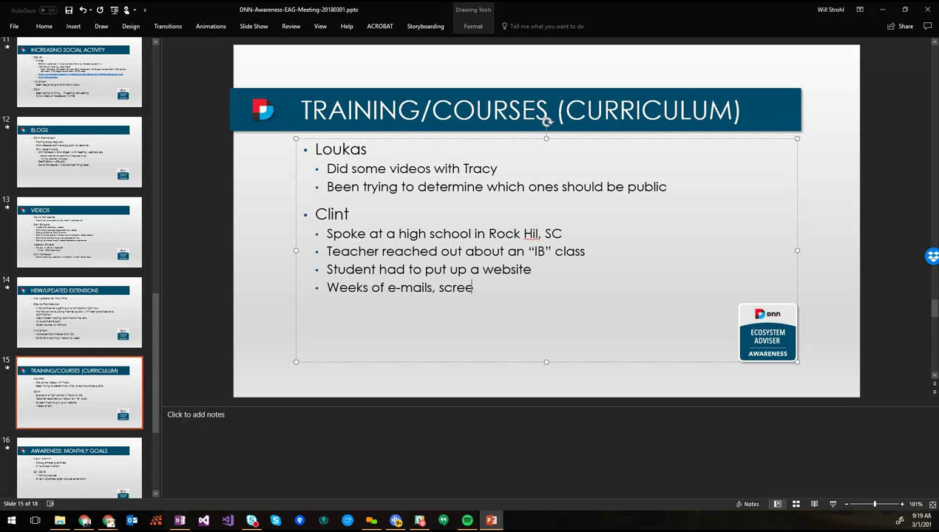
text(n shares, mee)
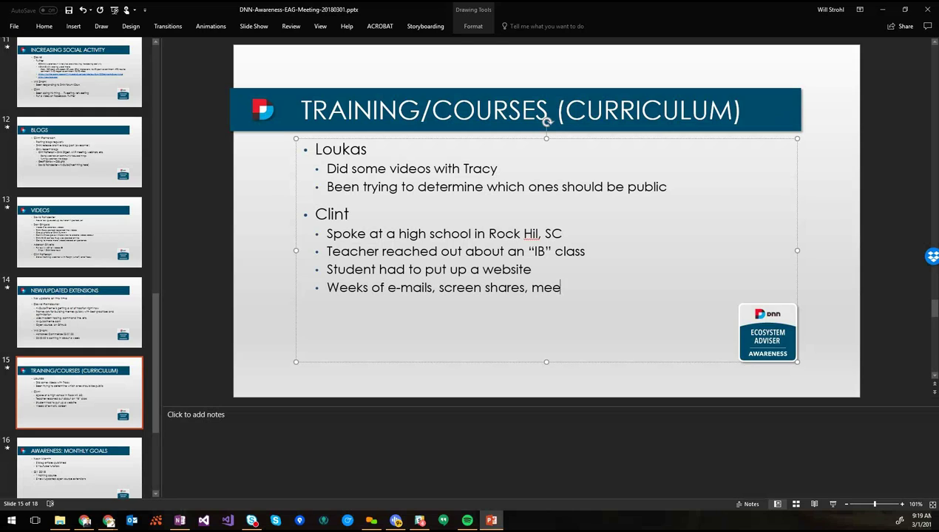
text(ting, nvQuick)
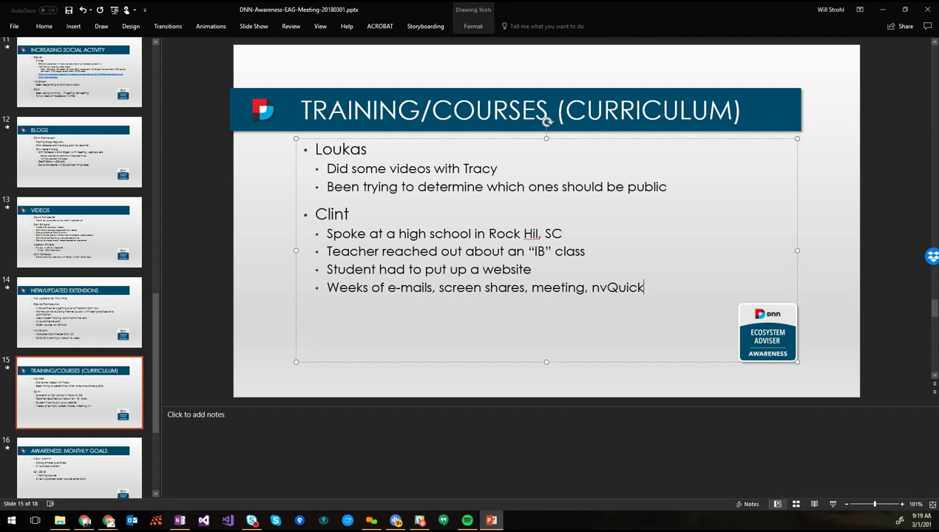
text(Site)
key(Return)
text(Hoping to)
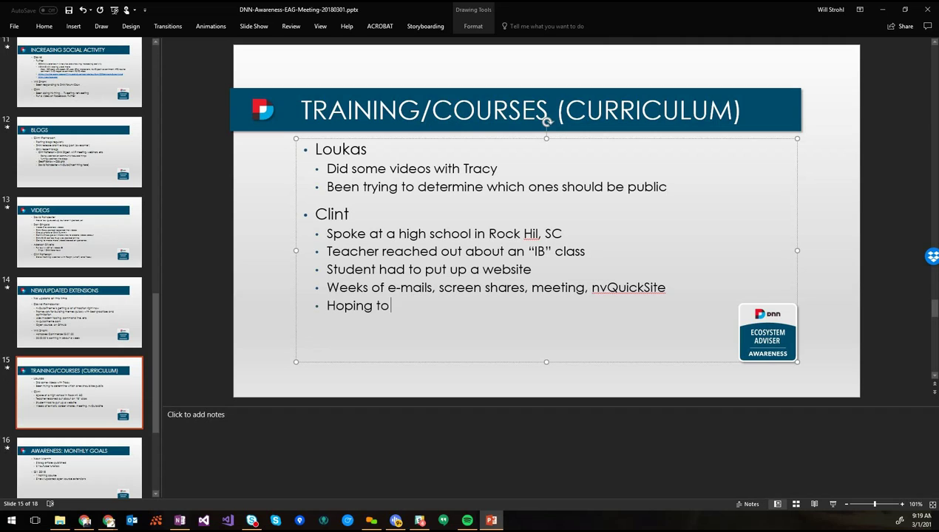
text( write a blog aoub)
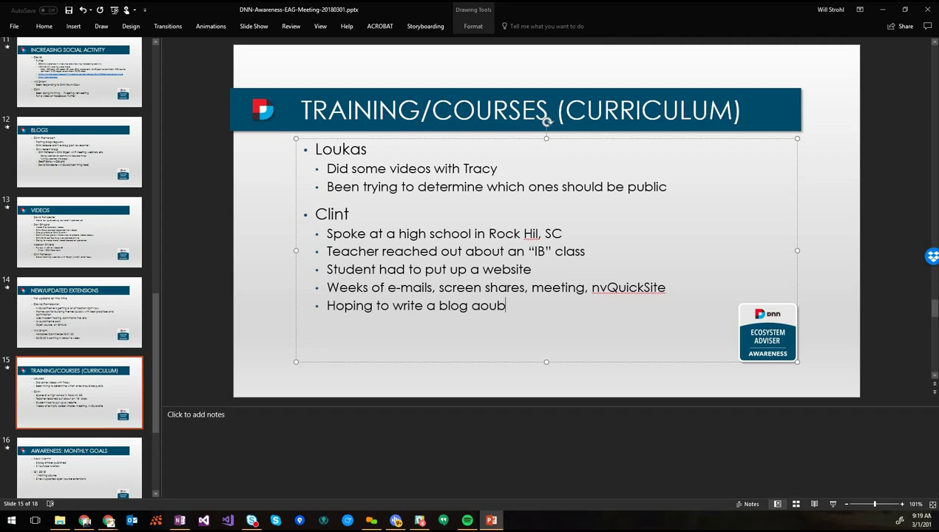
key(BackSpace)
key(BackSpace)
key(BackSpace)
text(bout it)
key(Up)
key(Up)
key(Up)
key(Up)
key(Up)
text((nvQuick)
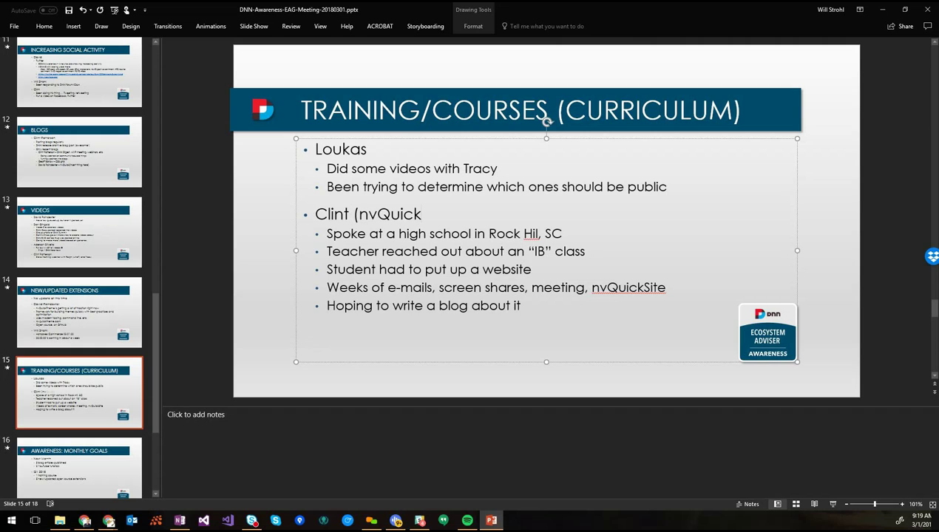
text(Clint))
Italicize the parenthesized nickname after the second member's name and save the deck
key(Left)
key(ctrl+shift+Left)
key(ctrl+i)
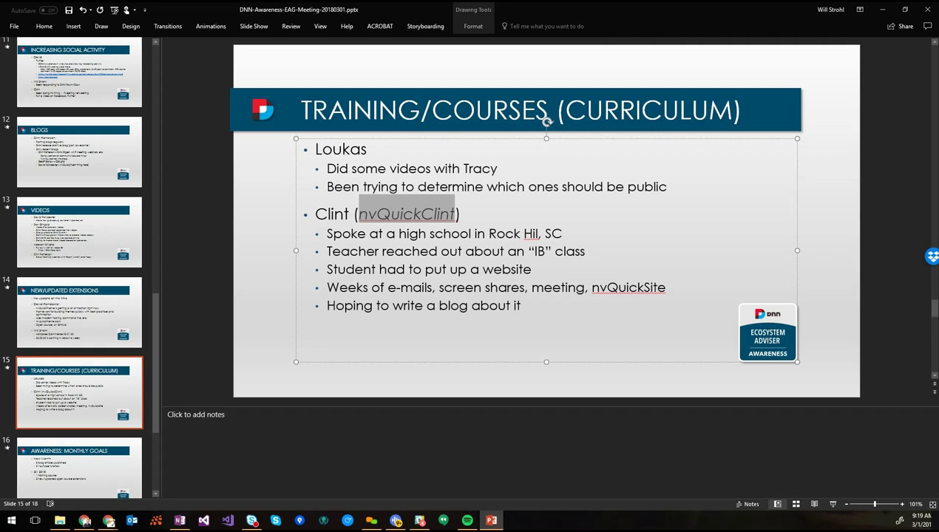
key(ctrl+End)
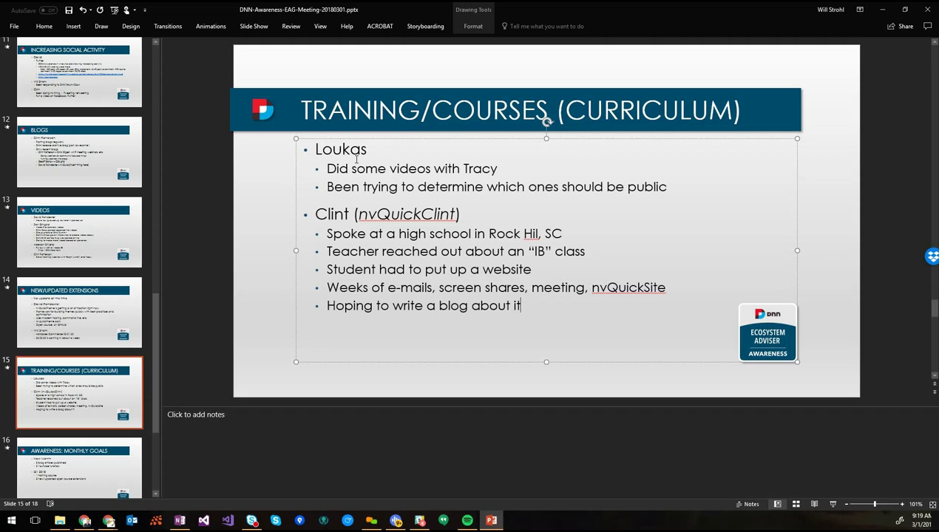
key(ctrl+s)
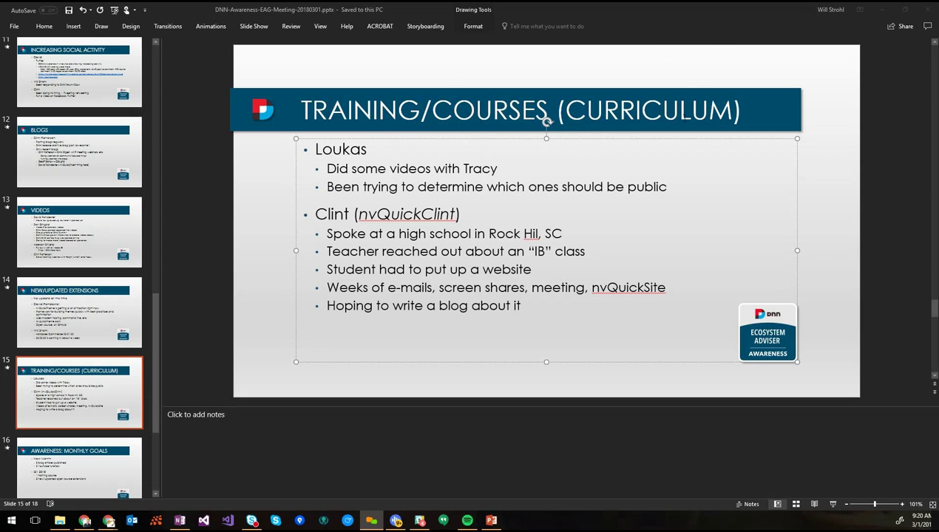
Add a third presenter with sub-bullet 'Presenting at the Dayton Developers Meeting in Dayton, OH'
click(545, 306)
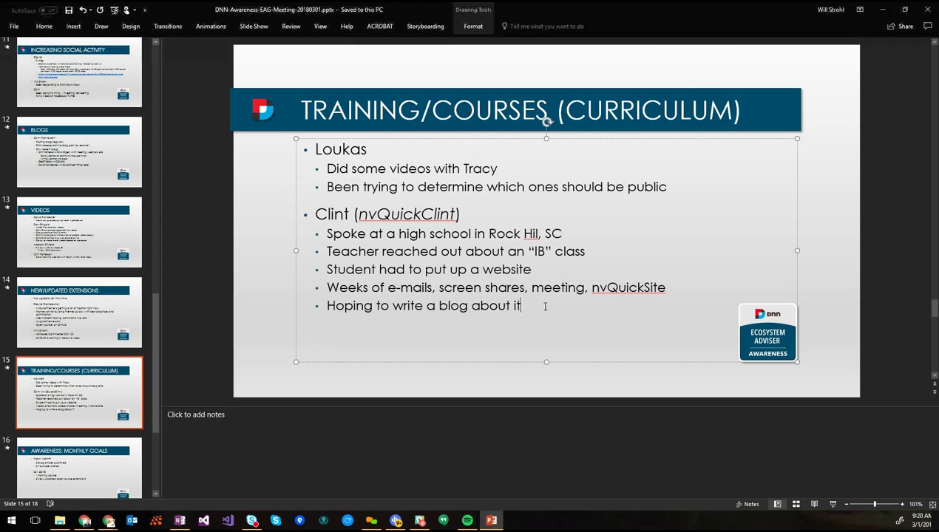
key(Return)
key(shift+Tab)
text(Mark)
key(Return)
key(Tab)
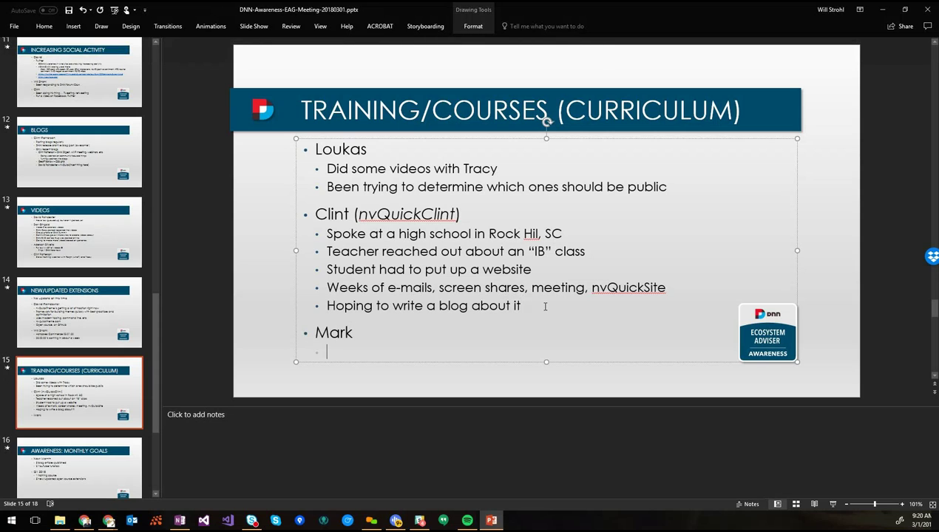
text(Presenting a)
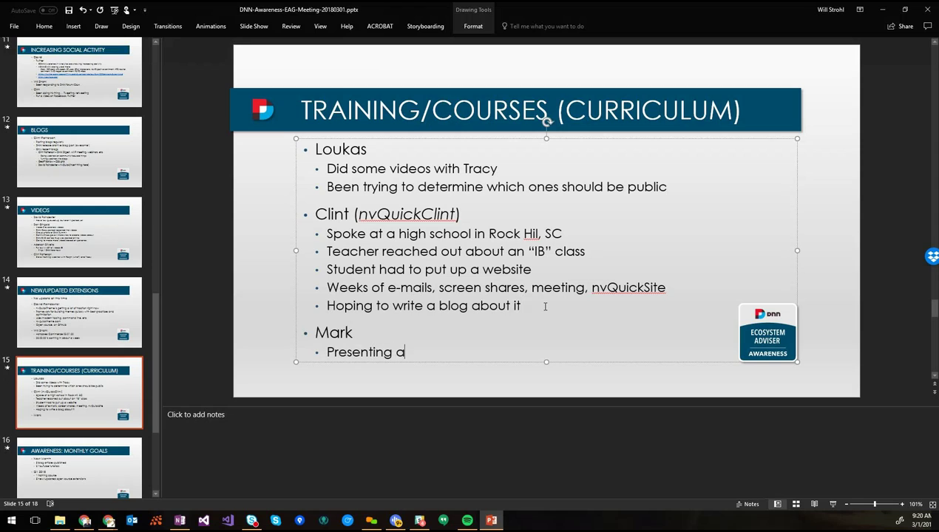
text(t the Dayton Devel)
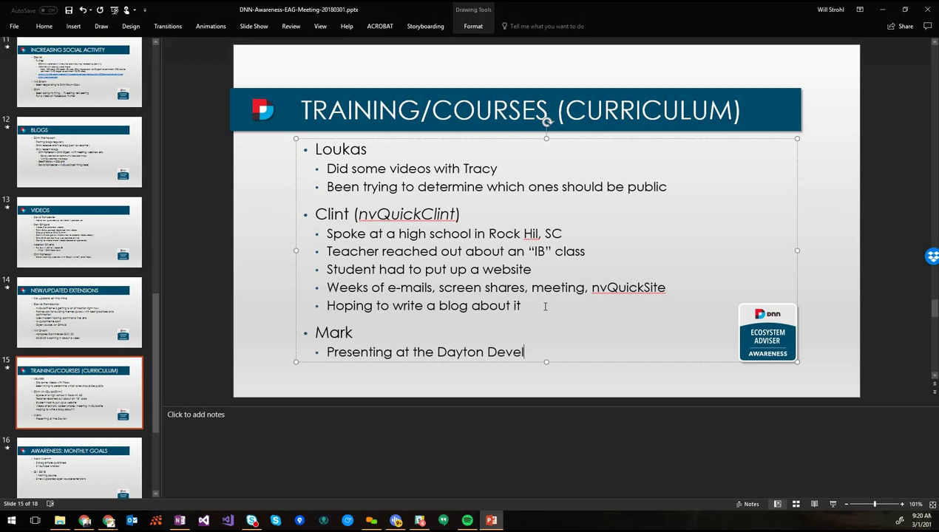
text(opers Meeting in )
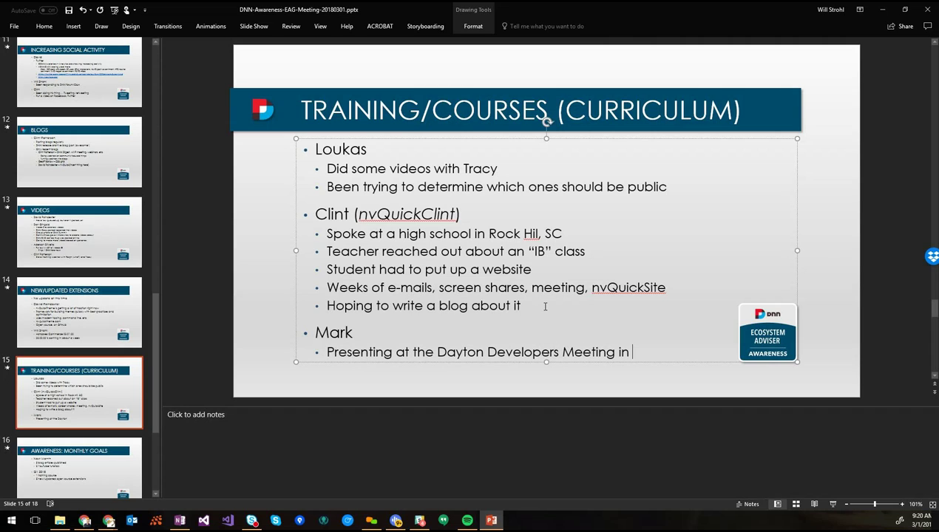
text(Dayton, OH)
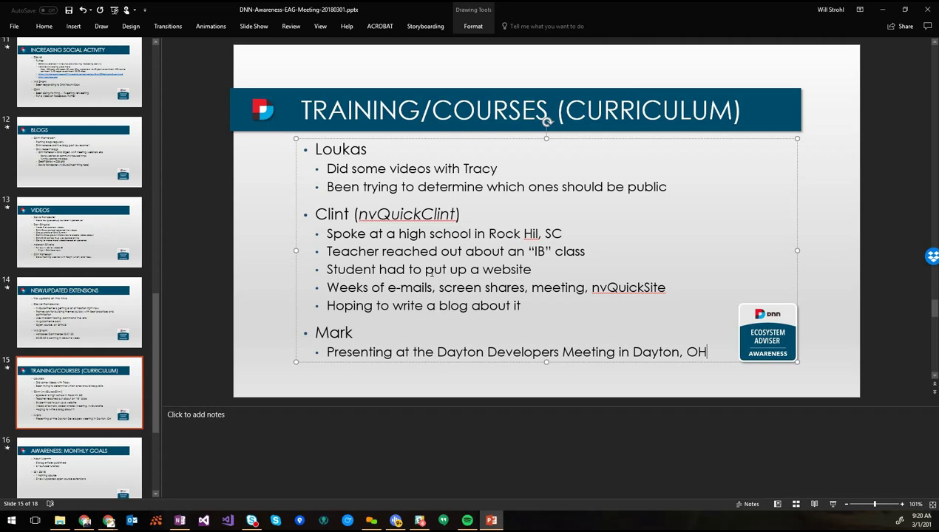
click(498, 168)
click(683, 190)
Add 'Showcasing DNN to a local university (5 agreed to migrate from WordPress)' and save
key(Return)
text(Show)
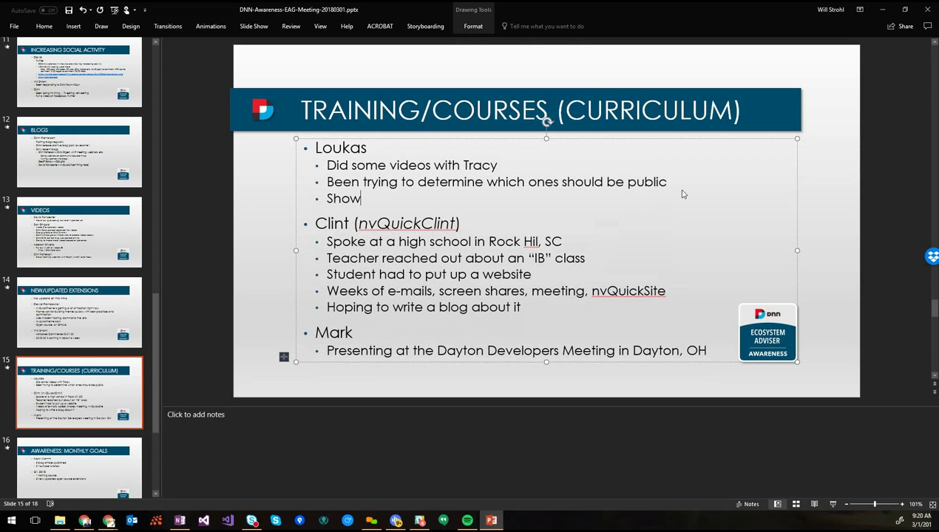
text(casing DNN to a loca)
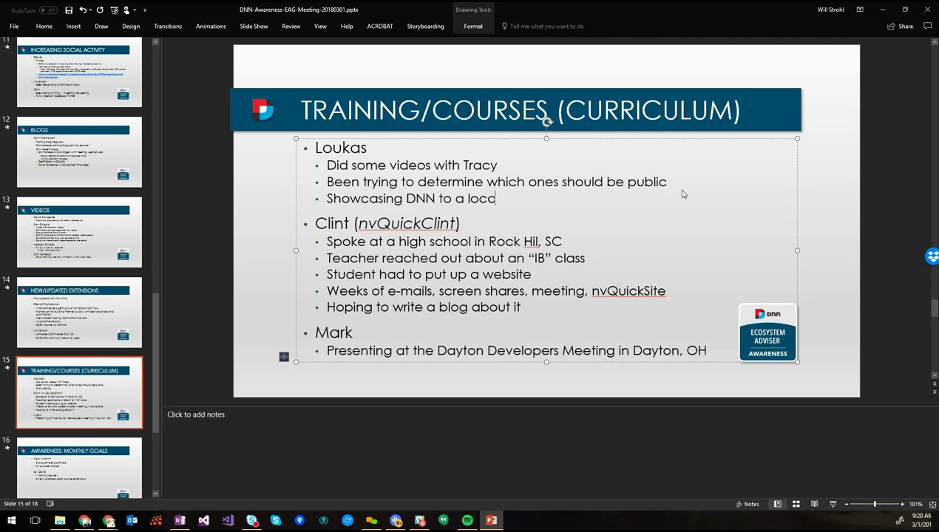
text(l university)
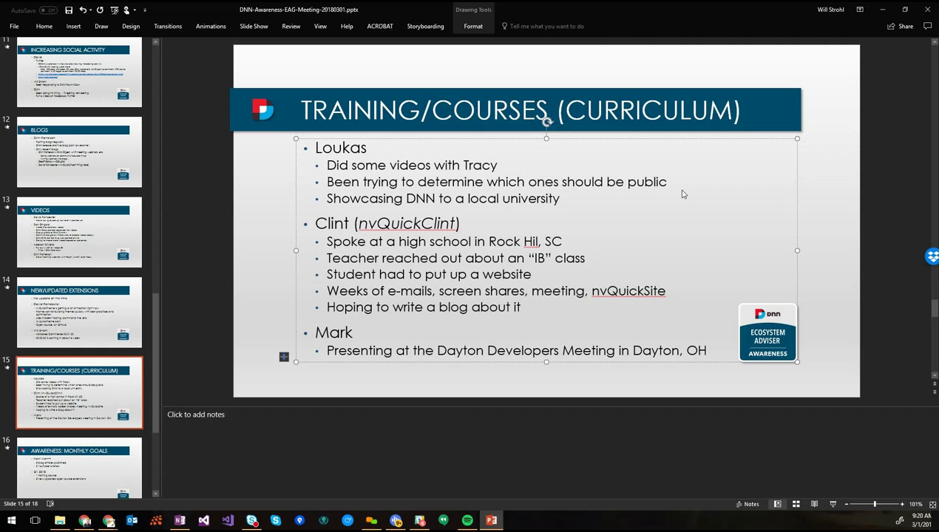
text( (5 agreed to migra)
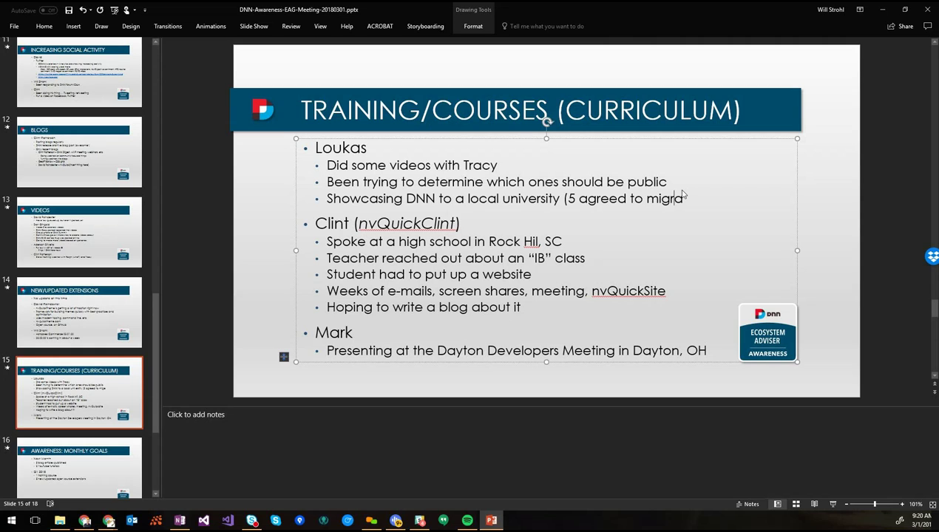
text(te from WordPress))
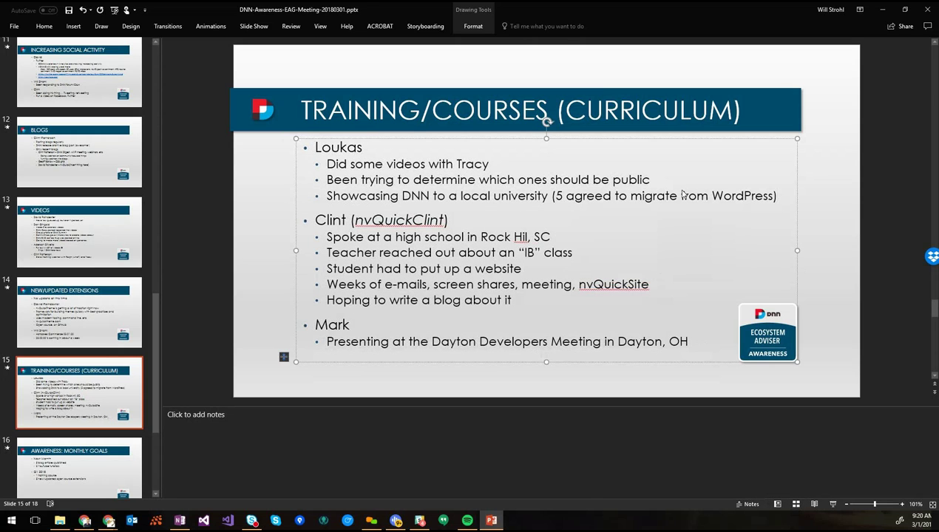
key(ctrl+s)
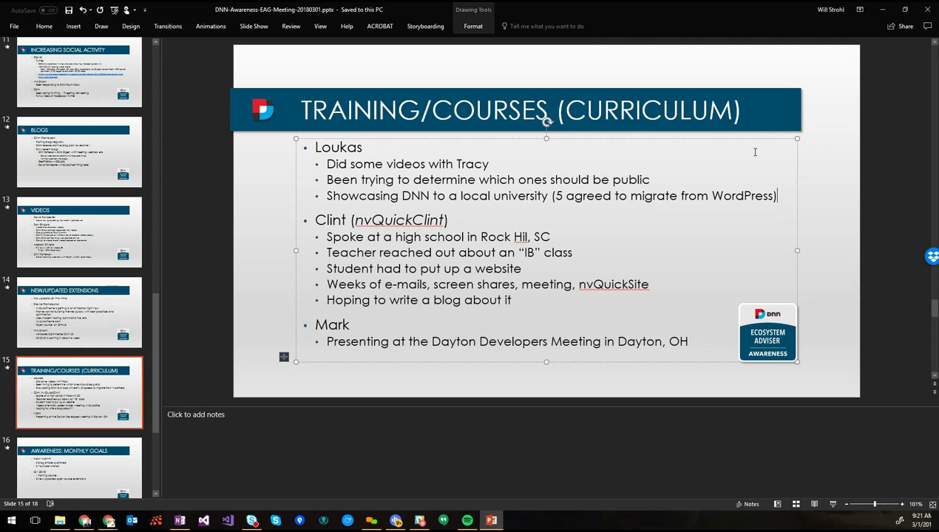
Complete the last presenter's surname and save the deck again
click(424, 326)
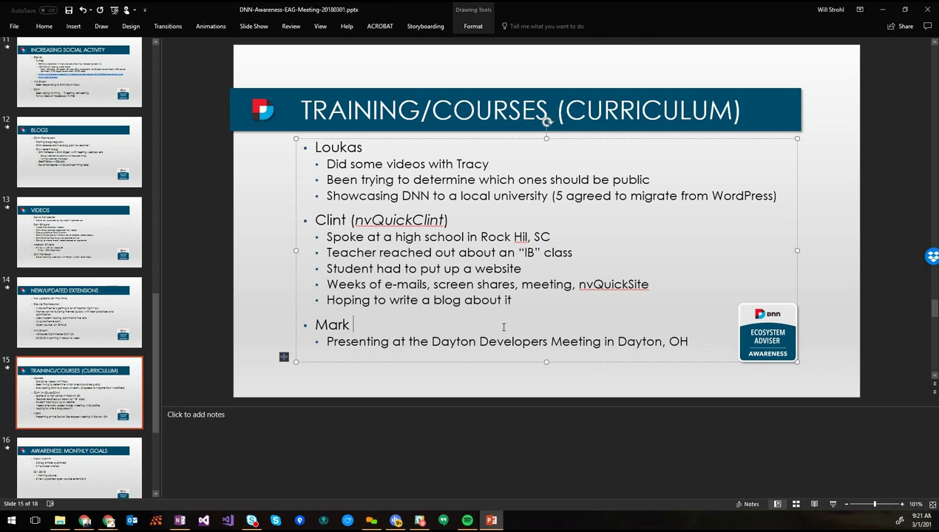
key(ctrl+s)
scroll(87, 464, down, 3)
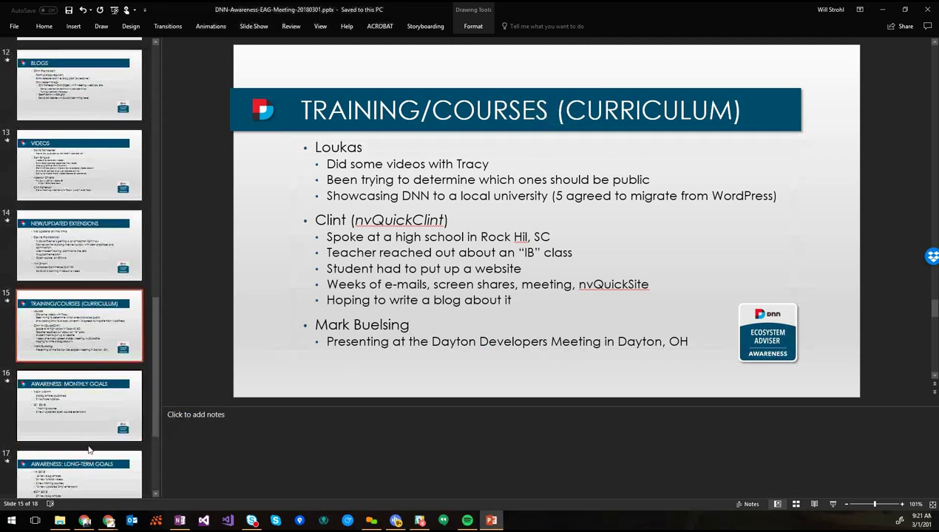
scroll(78, 238, up, 10)
click(83, 198)
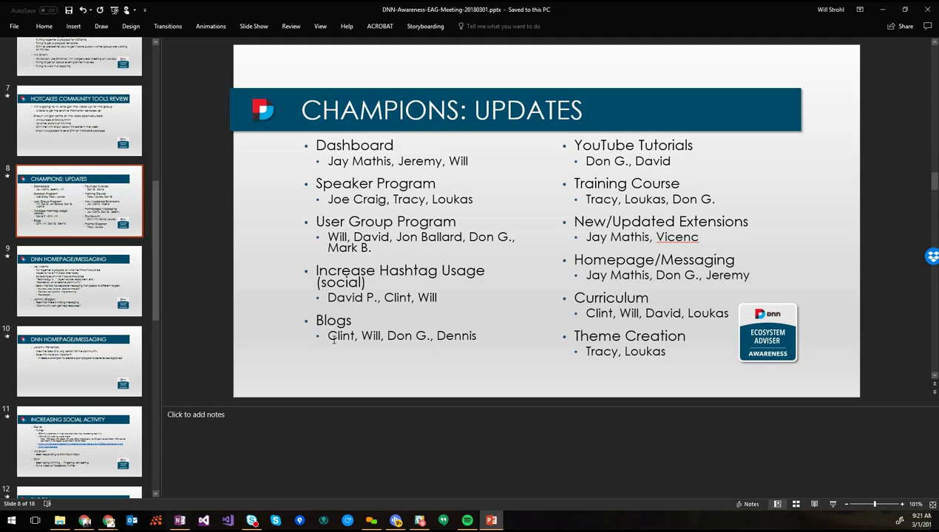
scroll(74, 311, down, 5)
scroll(74, 311, down, 10)
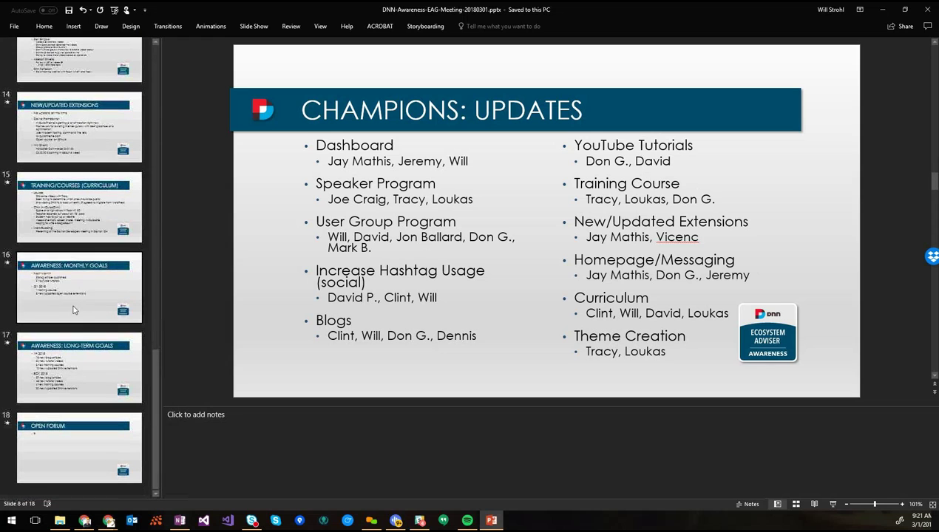
click(101, 222)
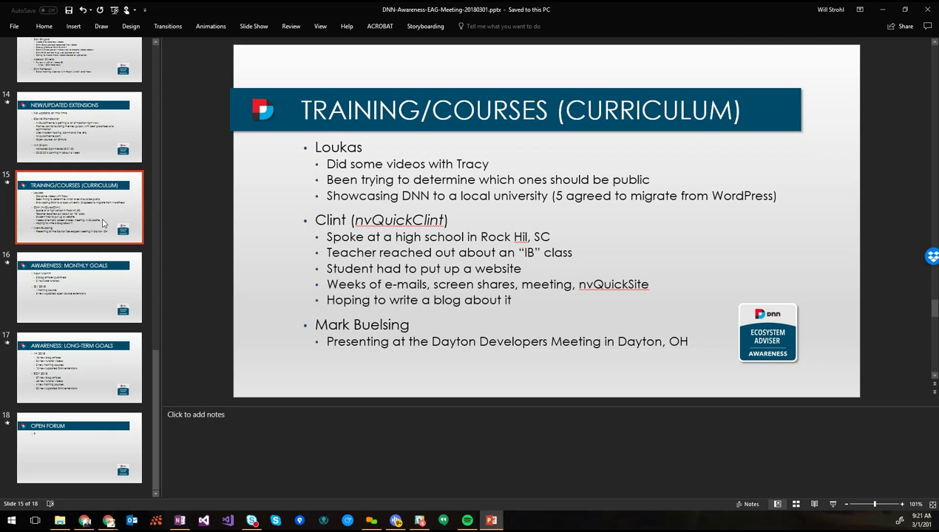
Duplicate the curriculum slide, title it THEMES, and set its body to 'Building an open source one, but it's not ready yet'
key(ctrl+d)
click(314, 122)
key(ctrl+a)
text(THEME)
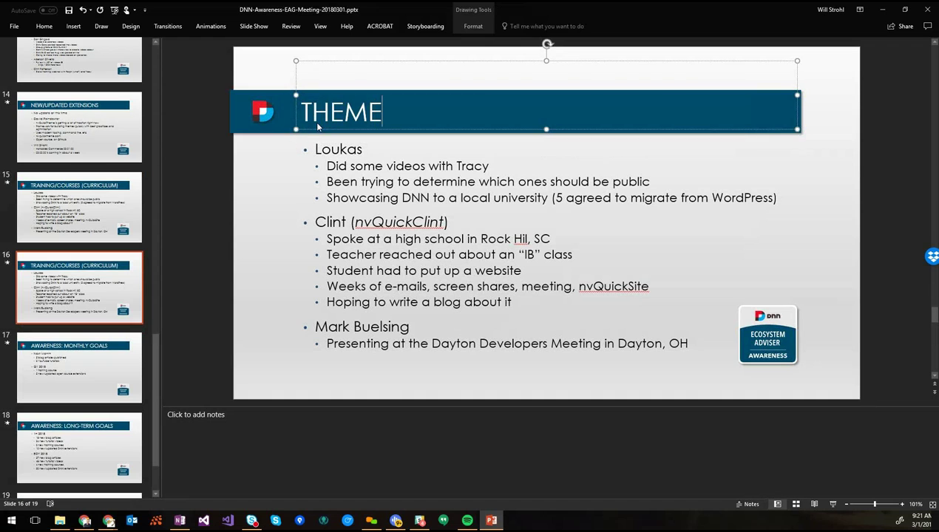
text(S)
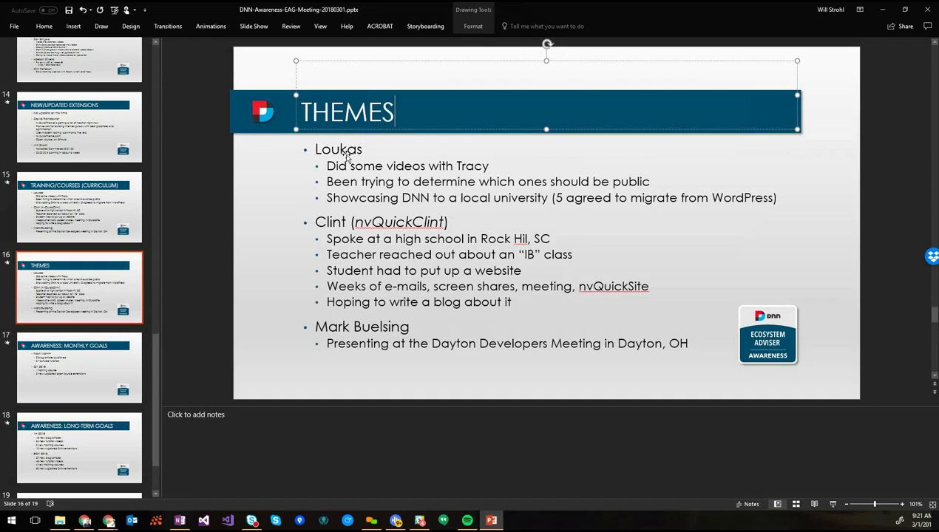
click(325, 167)
key(ctrl+shift+End)
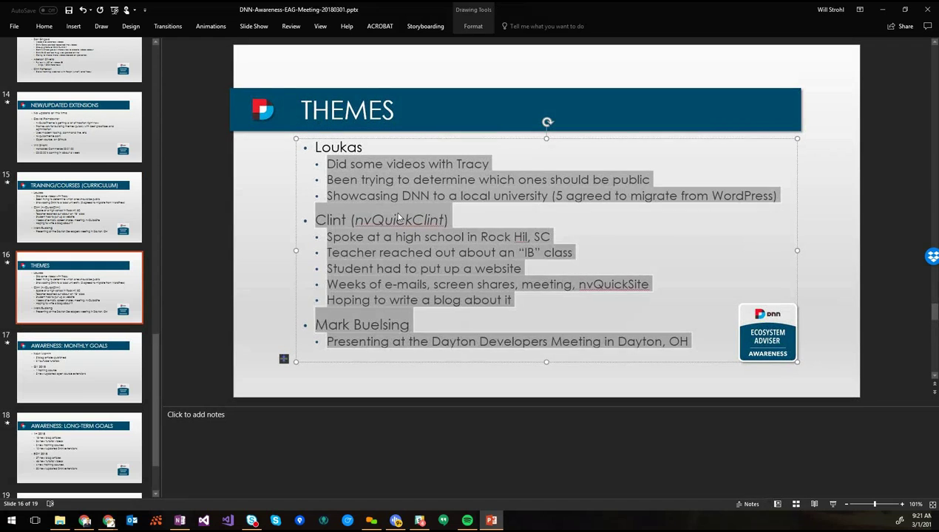
text(Building an op)
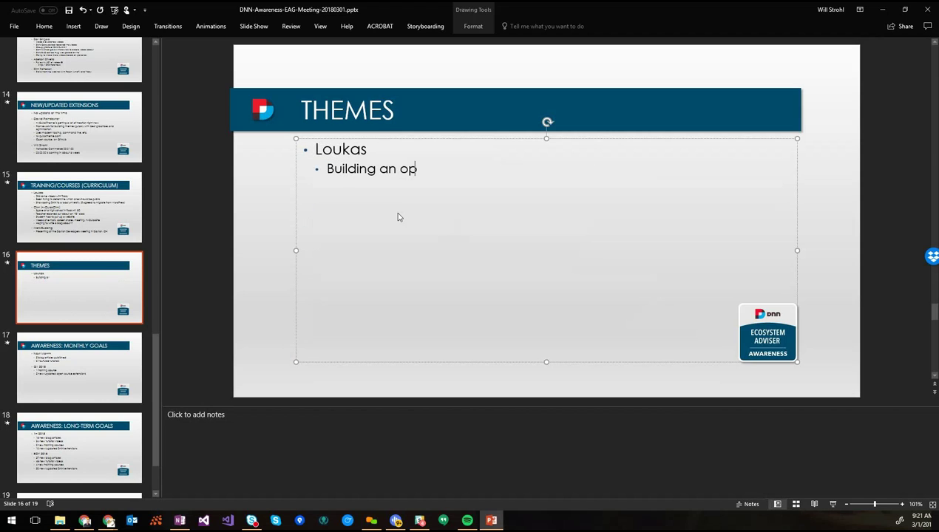
text(en source one, but )
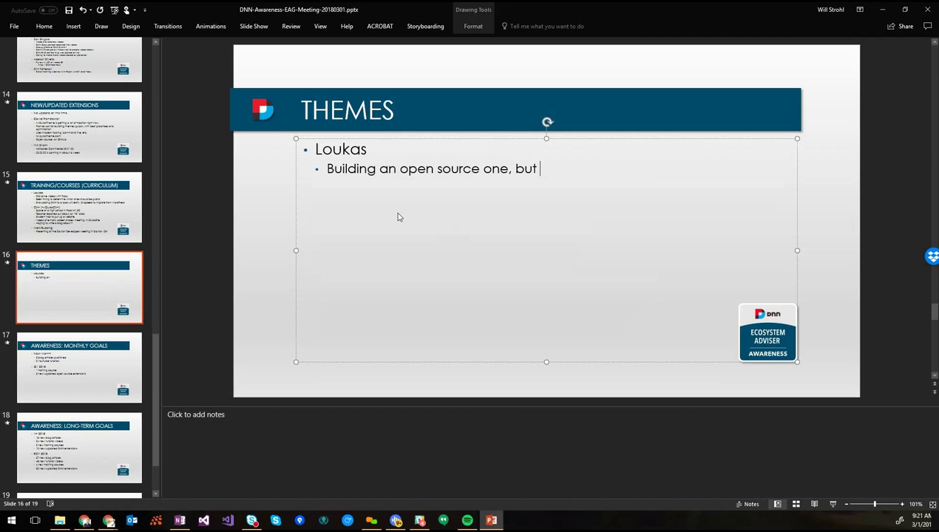
text(it's not ready yet)
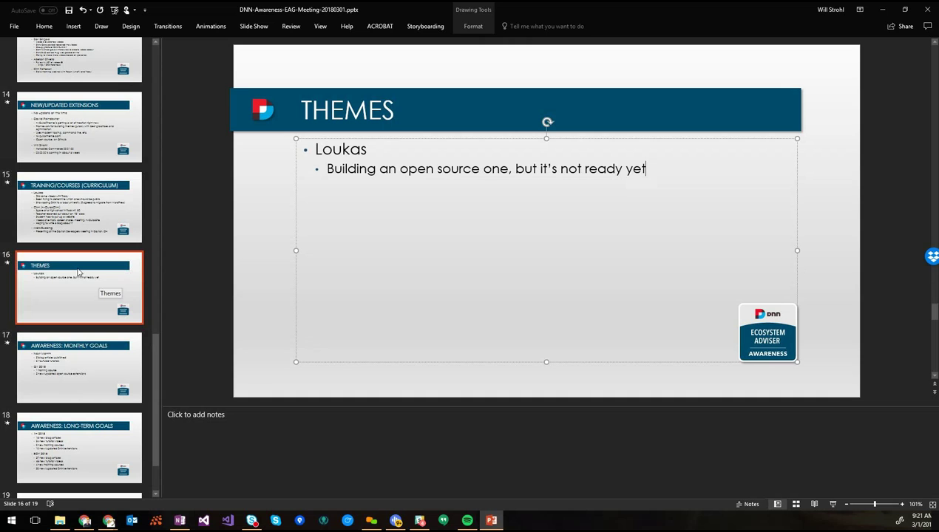
click(53, 271)
scroll(53, 271, up, 2)
scroll(52, 271, up, 5)
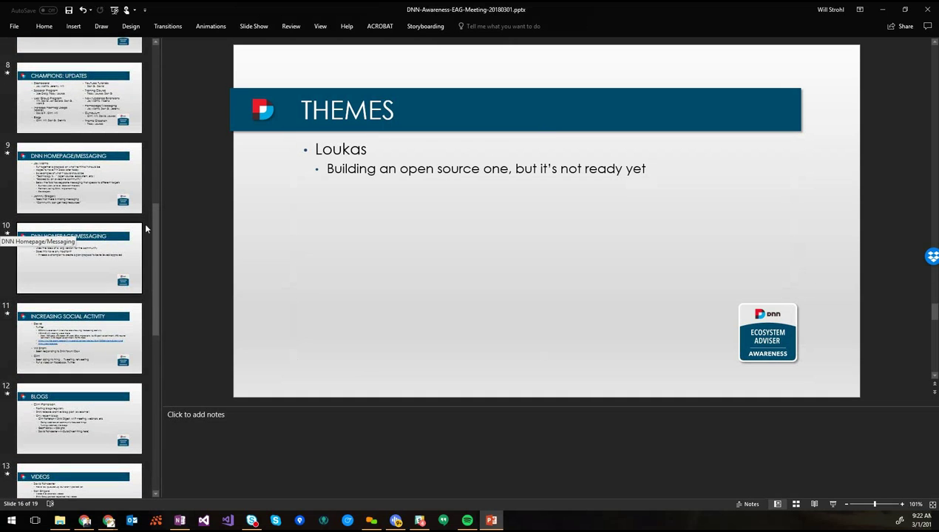
Add the bullet 'Currently helping a few other developers' to THEMES, then return to Champions: Updates
click(652, 171)
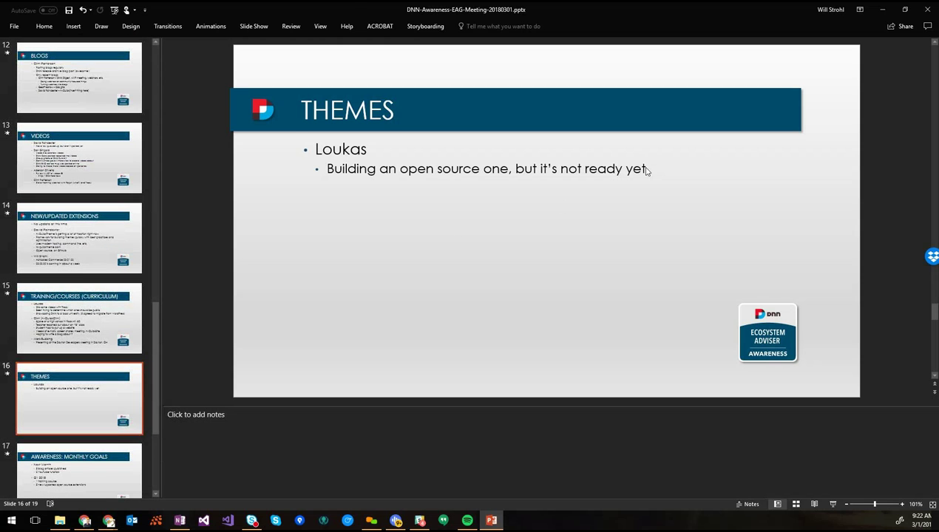
click(652, 171)
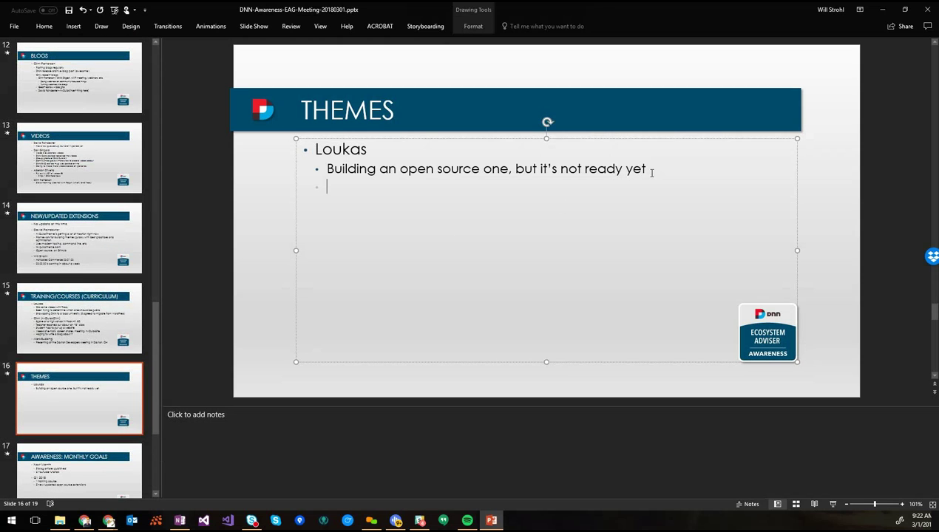
text(Currently helping a few other developers)
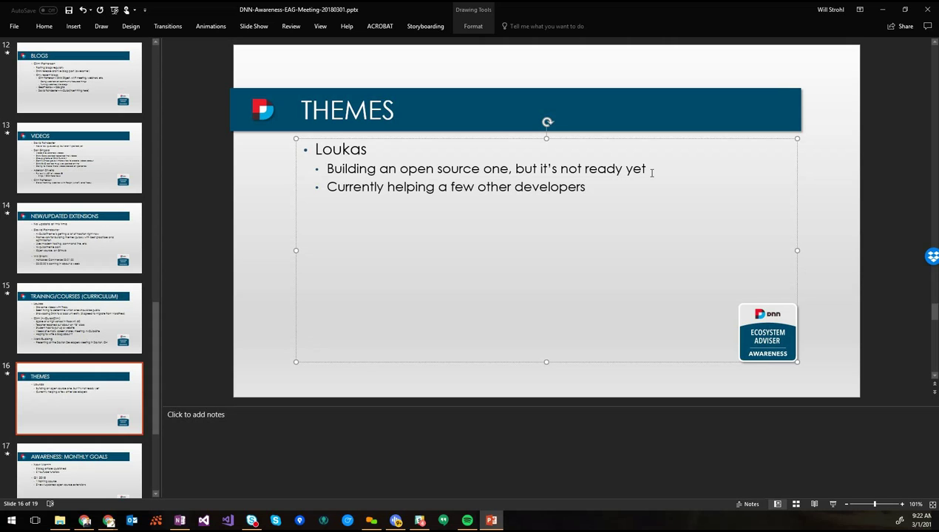
click(148, 256)
scroll(148, 256, up, 5)
click(94, 223)
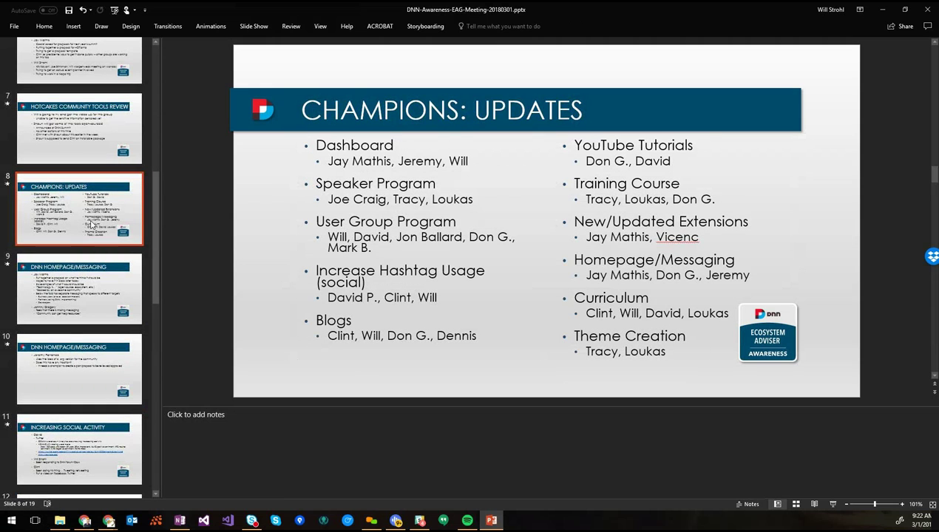
Duplicate the THEMES slide as SPEAKER PROGRAM with a single '?' body bullet
scroll(91, 223, down, 15)
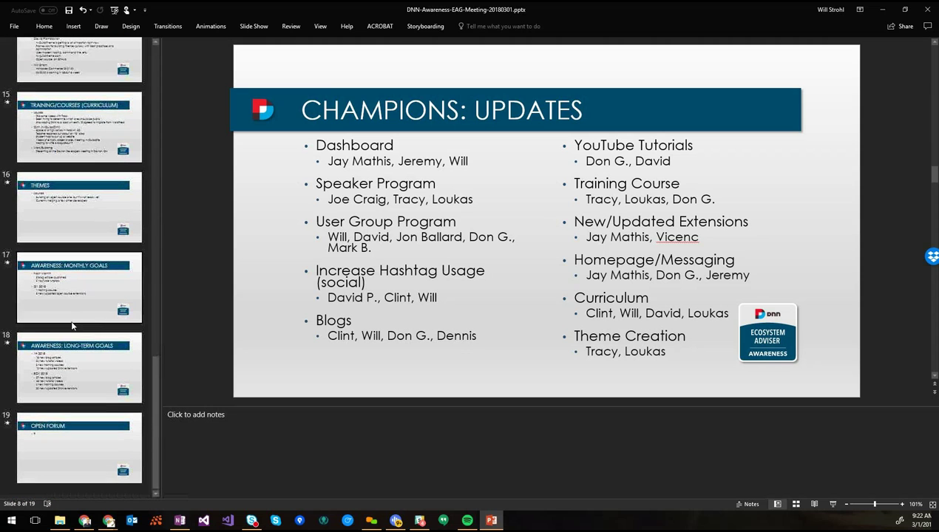
click(72, 217)
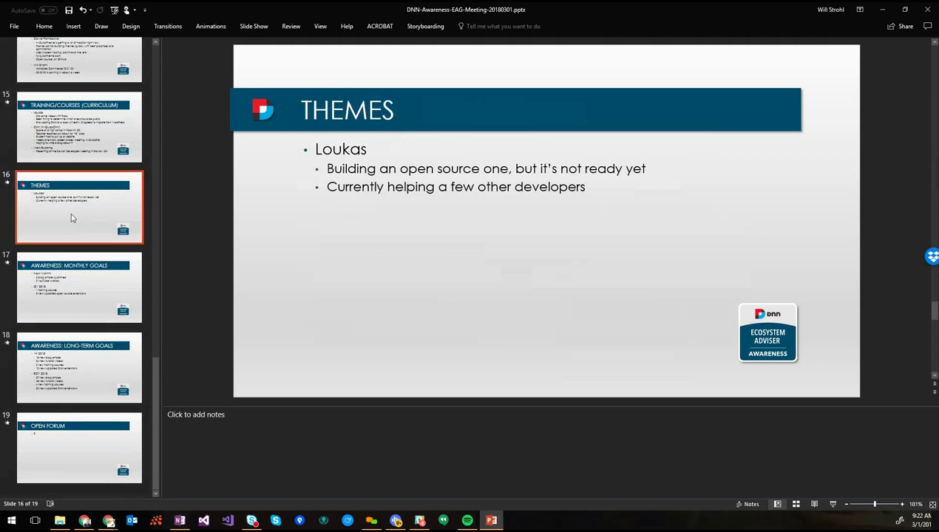
key(ctrl+d)
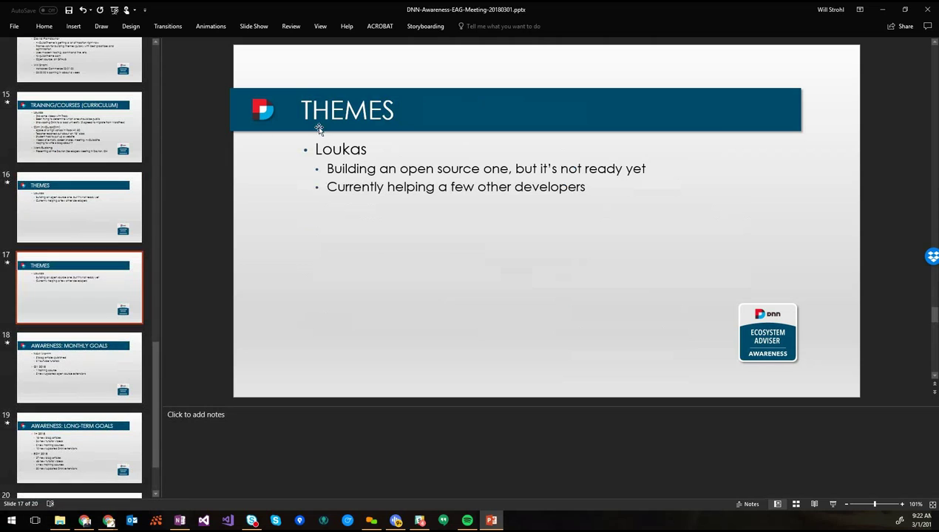
double_click(325, 125)
text(SPEAKER PROGE)
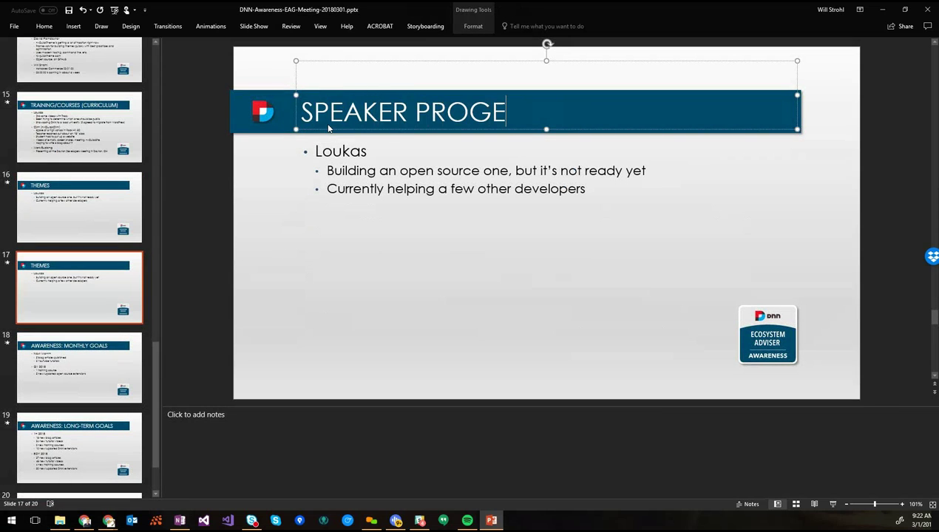
key(BackSpace)
text(RAM)
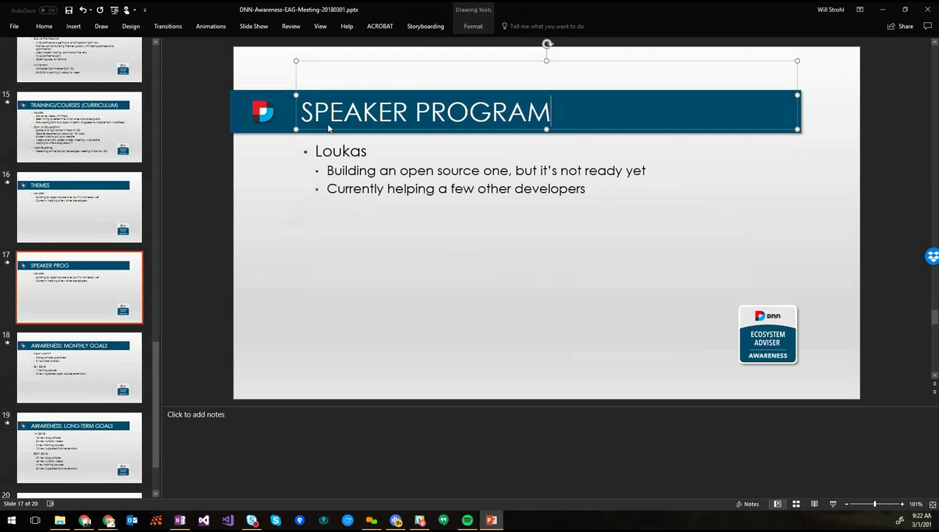
click(359, 167)
key(ctrl+a)
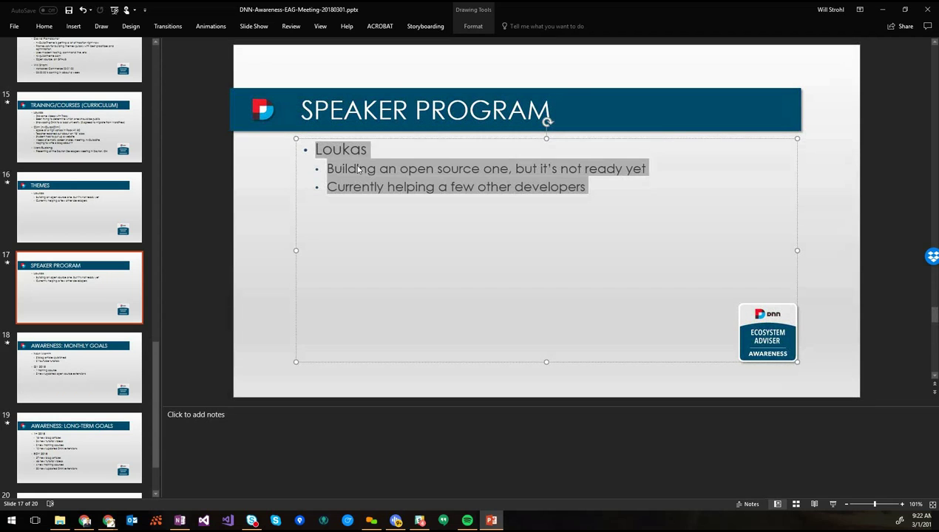
text(?)
click(62, 315)
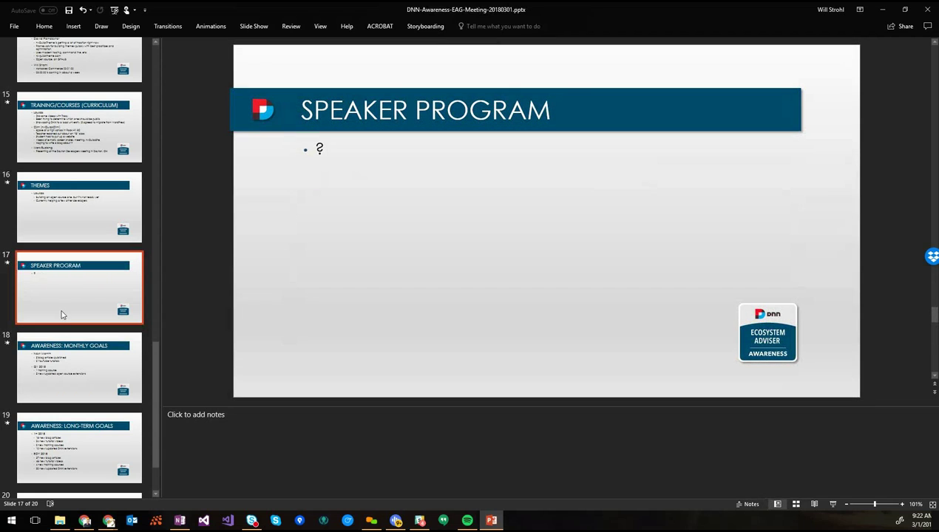
Duplicate Speaker Program into a USER GROUP PROGRAM slide, then review the slides and return to Speaker Program
key(ctrl+d)
click(408, 109)
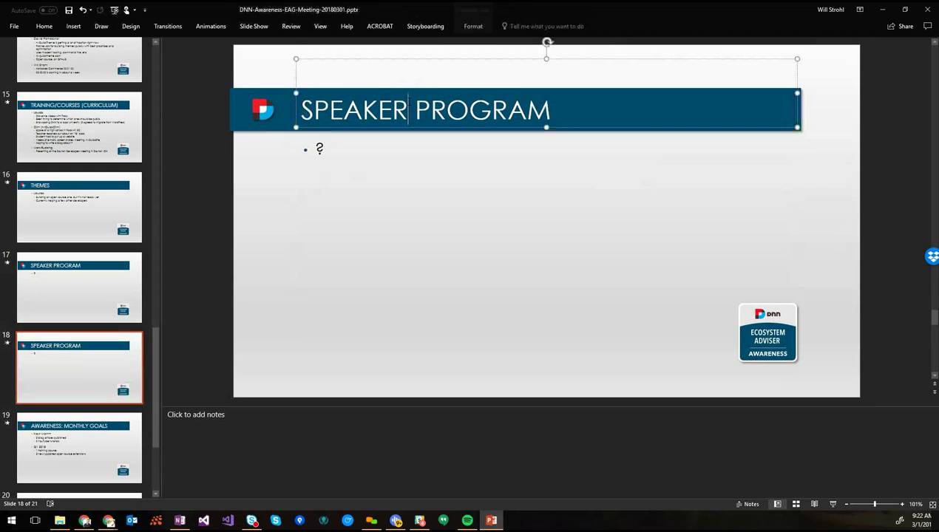
key(ctrl+shift+Left)
text(USER)
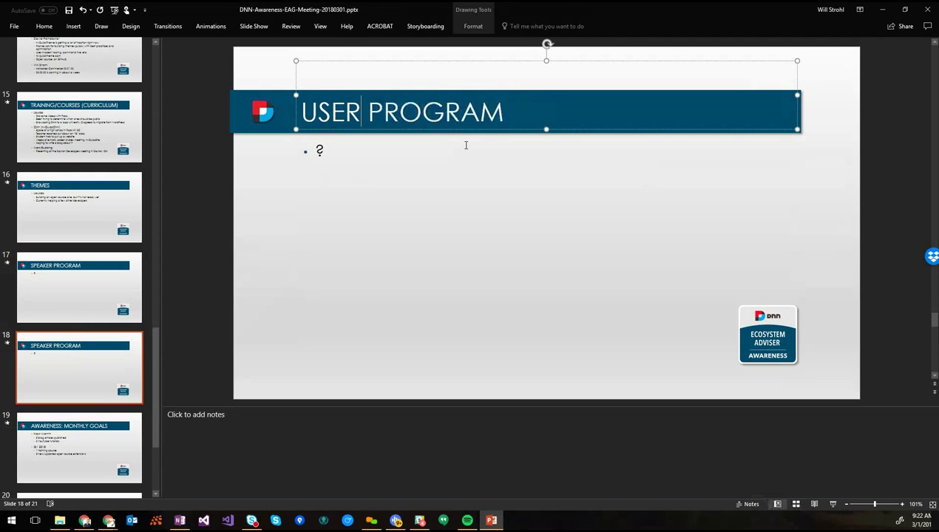
text( GROUP)
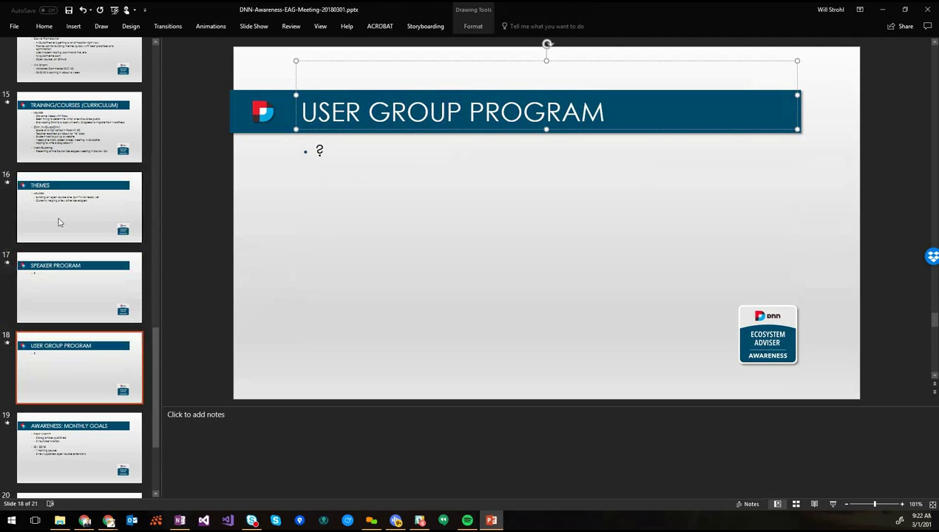
click(60, 222)
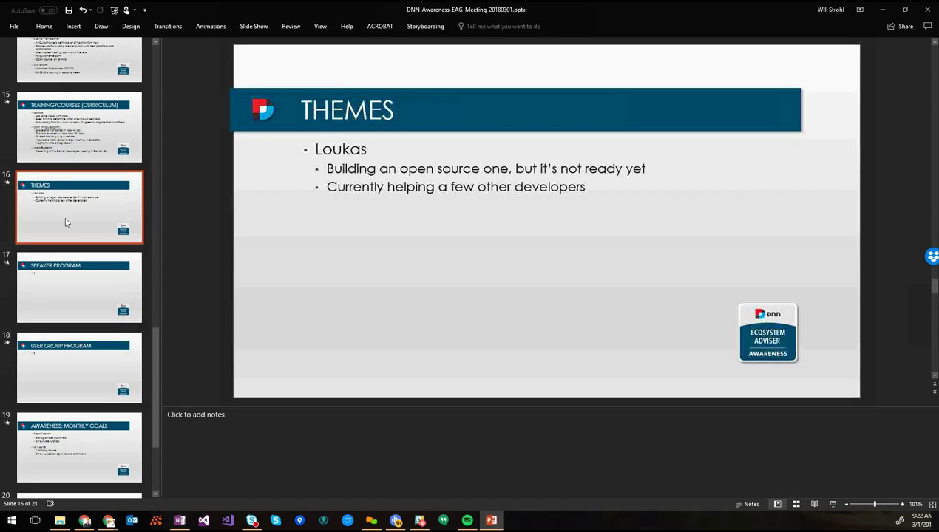
click(71, 293)
click(65, 361)
click(81, 304)
On Speaker Program, replace '?' with the attendee's name and the sub-bullet 'In a holding pattern'
click(371, 165)
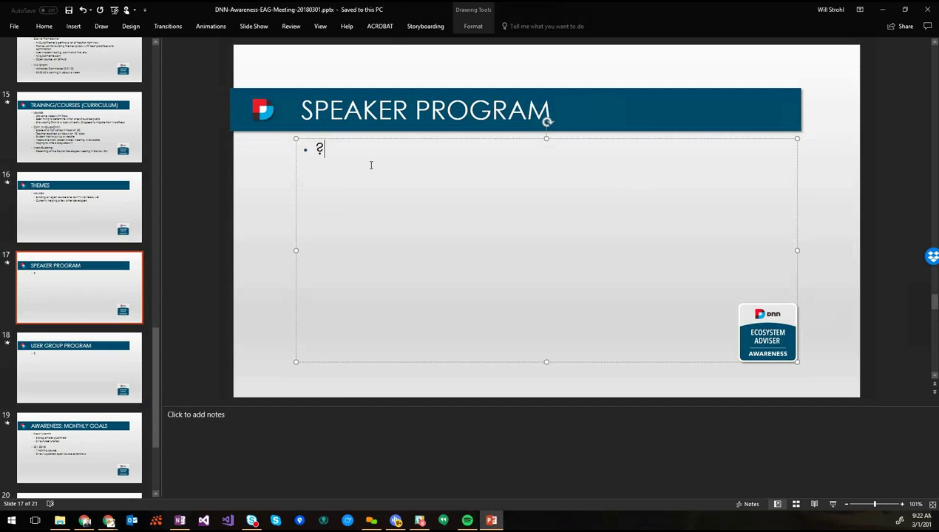
key(BackSpace)
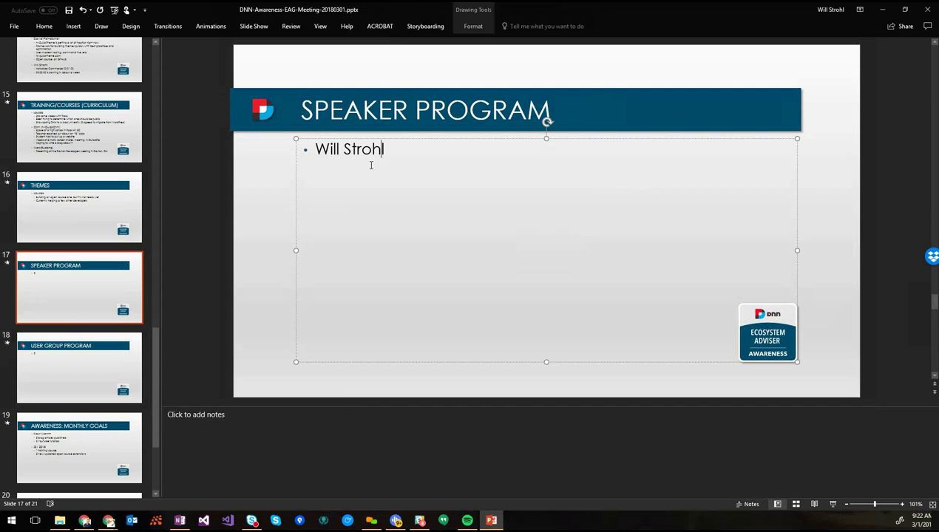
key(Return)
text(In a holding pattern)
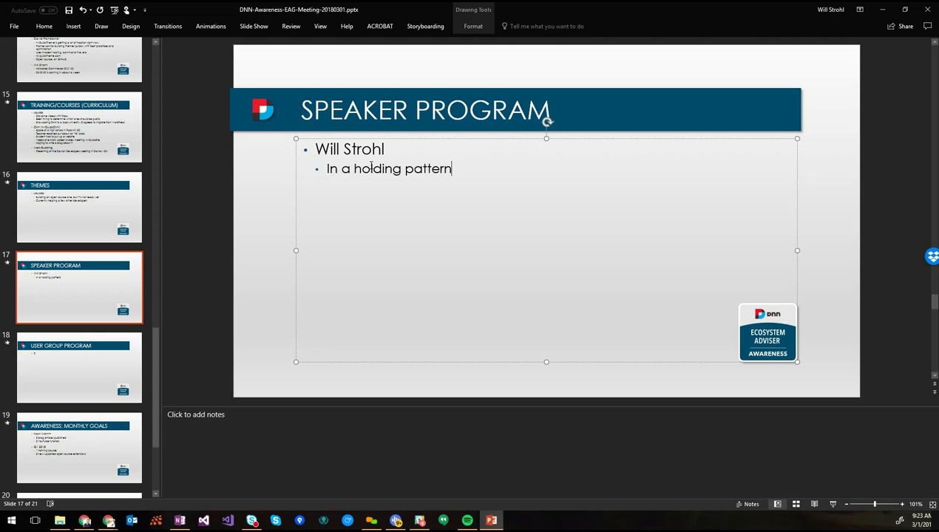
key(ctrl+a)
key(ctrl+c)
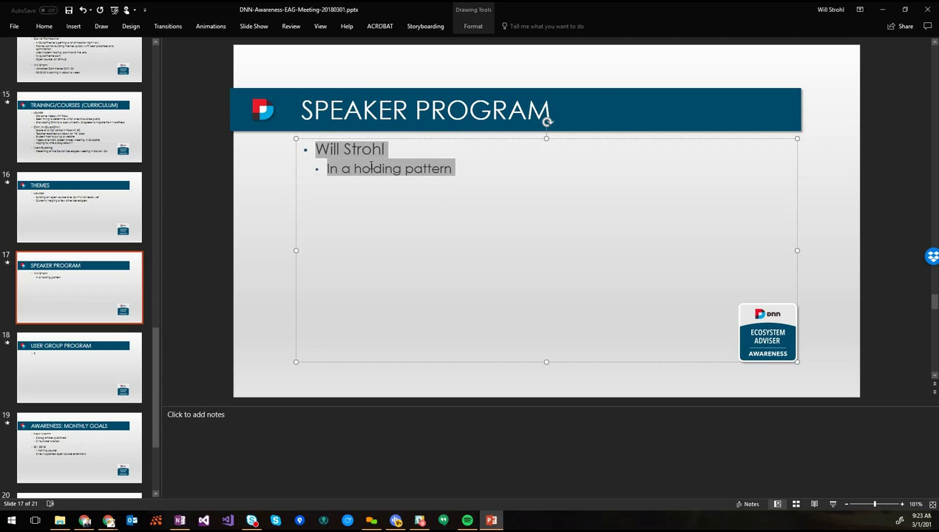
Paste the same name and 'In a holding pattern' bullets over User Group Program's '?', then save the deck
click(51, 358)
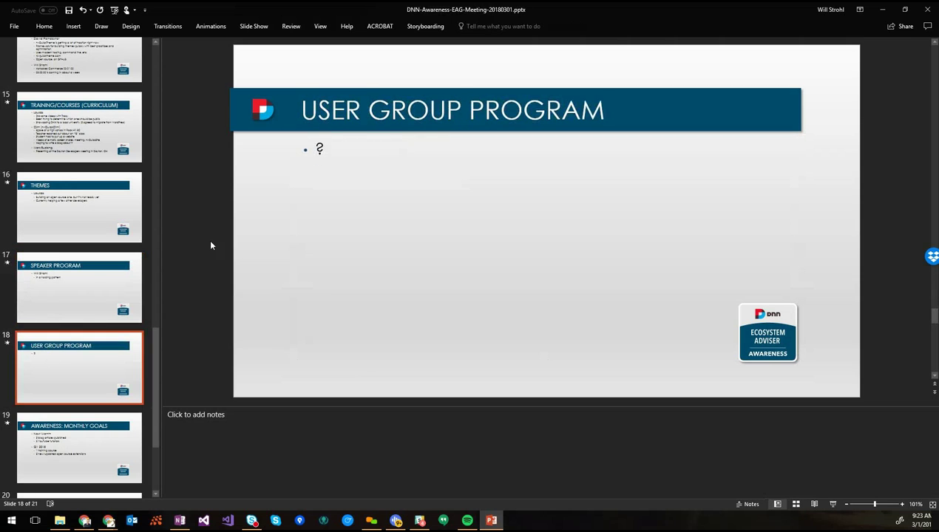
click(323, 150)
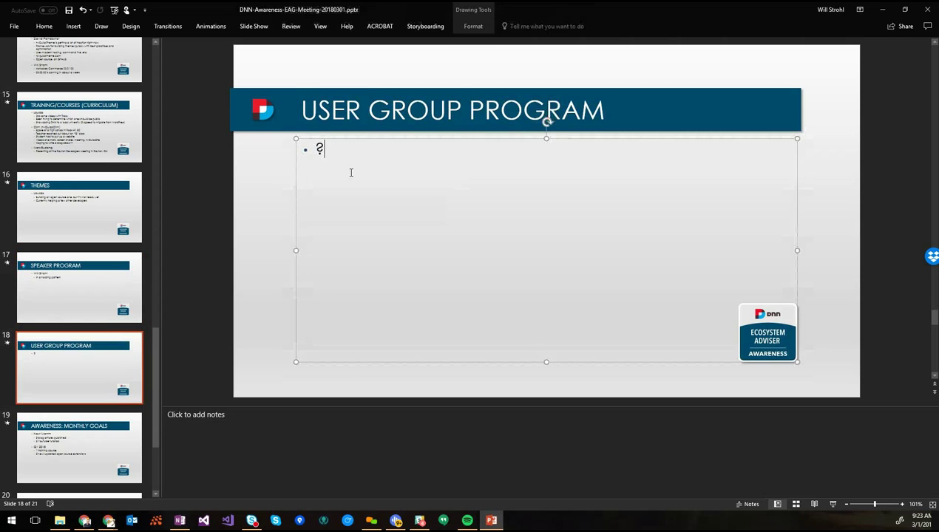
key(ctrl+a)
key(ctrl+v)
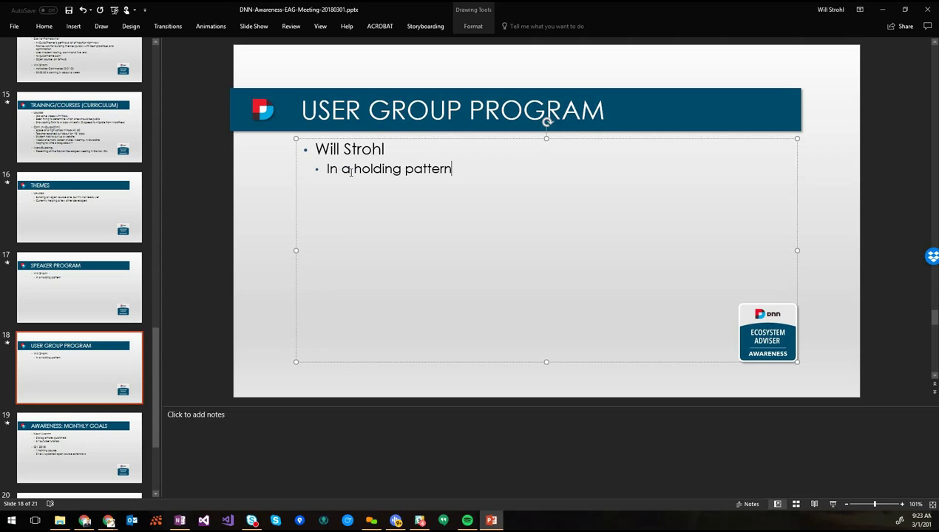
click(79, 389)
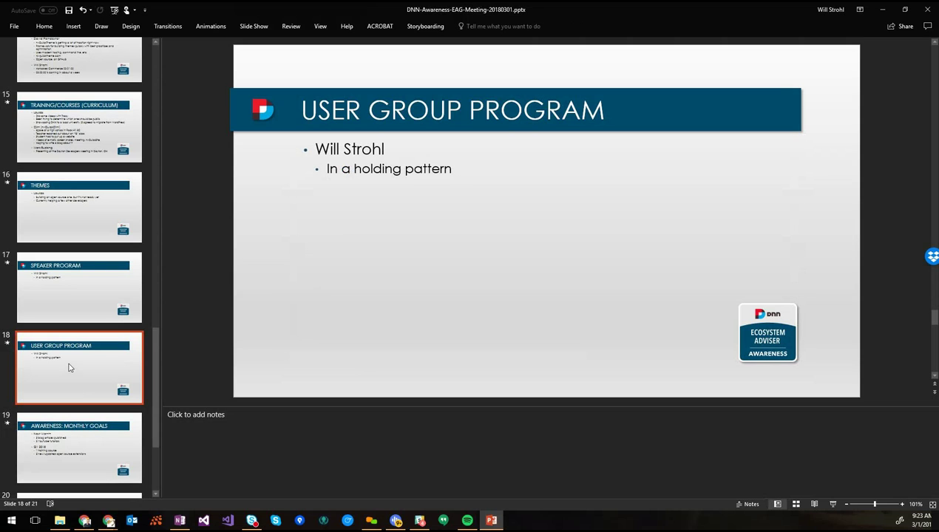
key(ctrl+s)
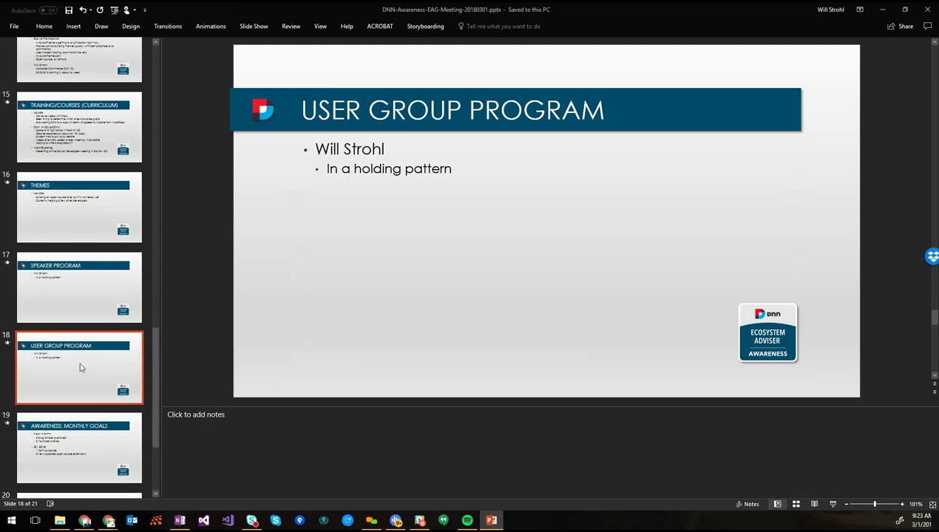
scroll(82, 367, down, 5)
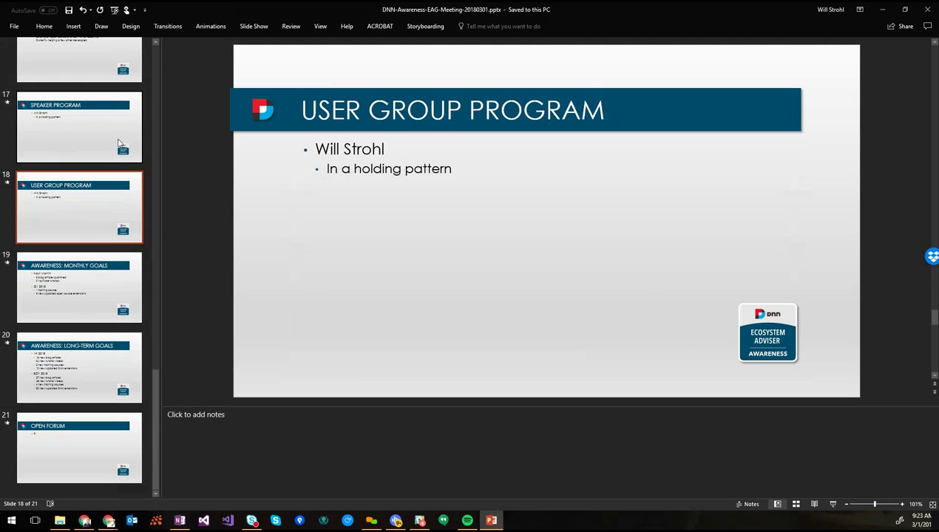
click(103, 213)
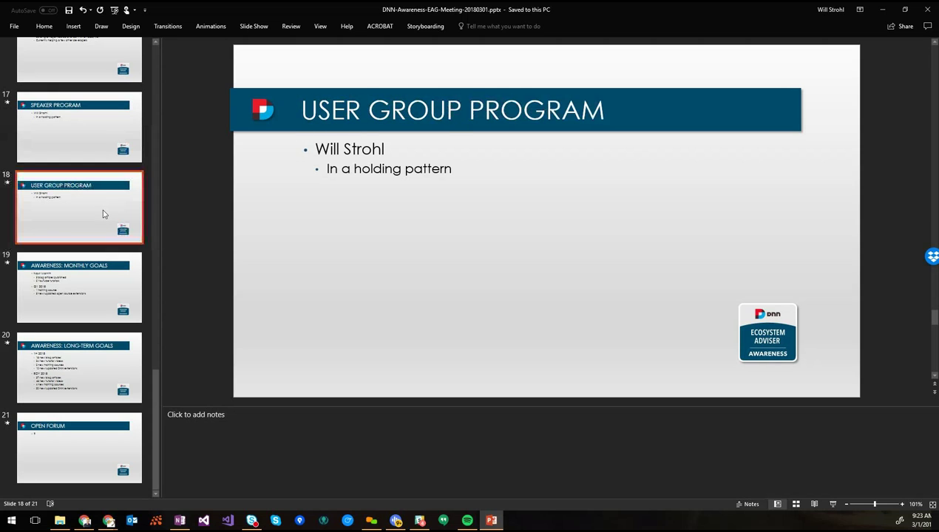
Show slide 19, Awareness: Monthly Goals, and click into its blog, YouTube and Q1 2018 goals
click(100, 307)
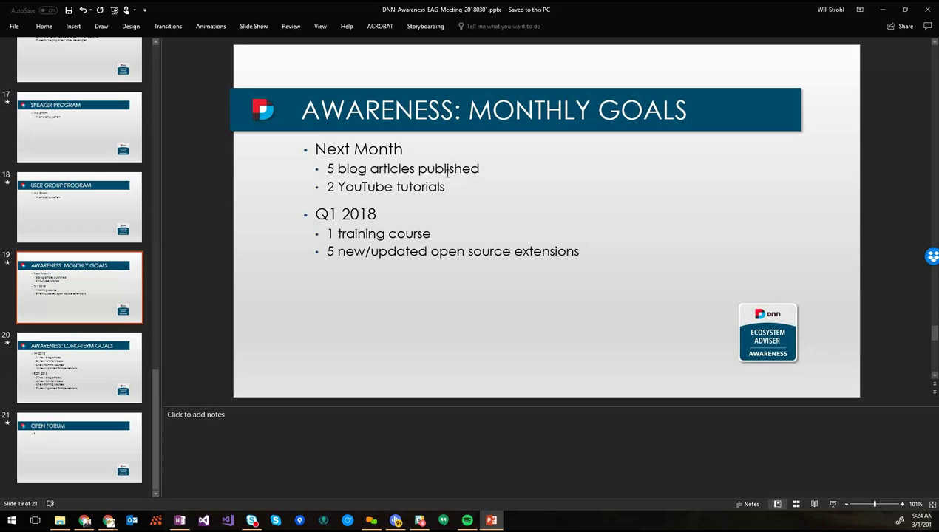
click(495, 171)
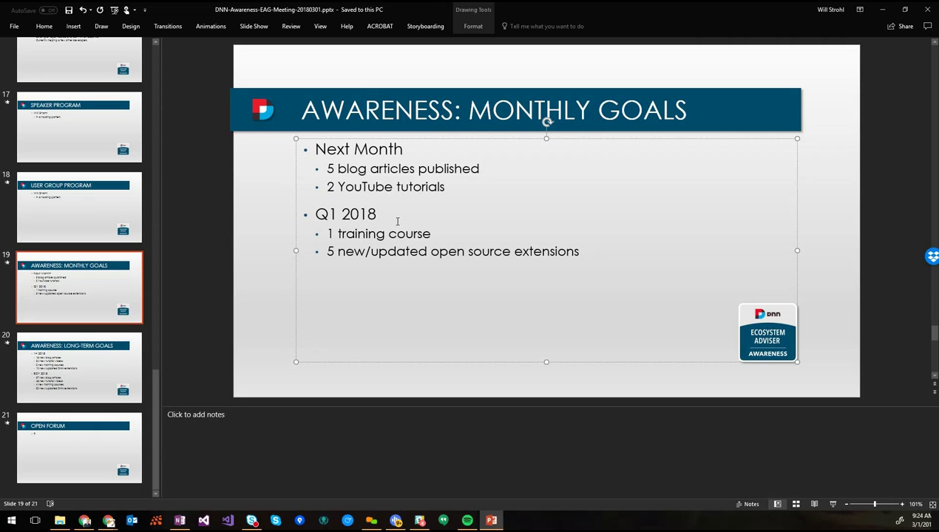
click(438, 234)
click(579, 252)
triple_click(601, 255)
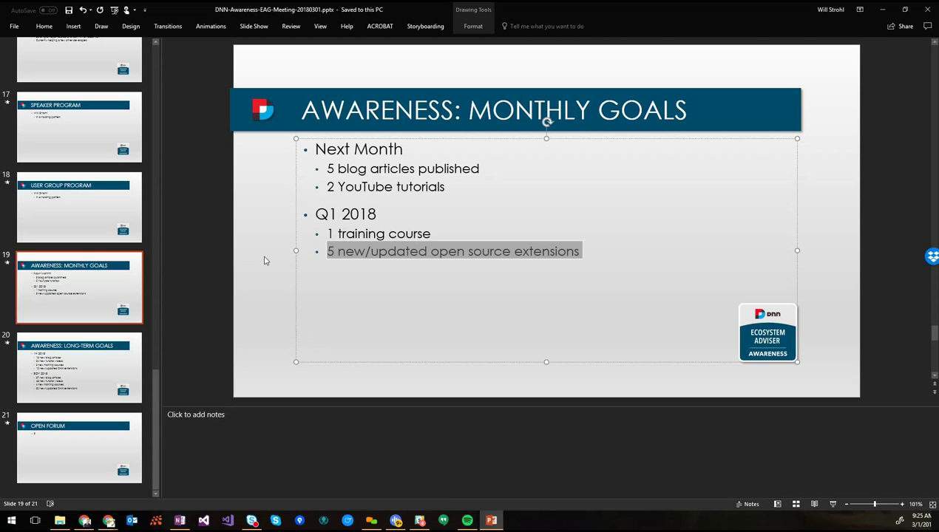
click(266, 260)
Pass Awareness: Long-Term Goals to slide 21, Open Forum, and select its '?' placeholder
click(98, 370)
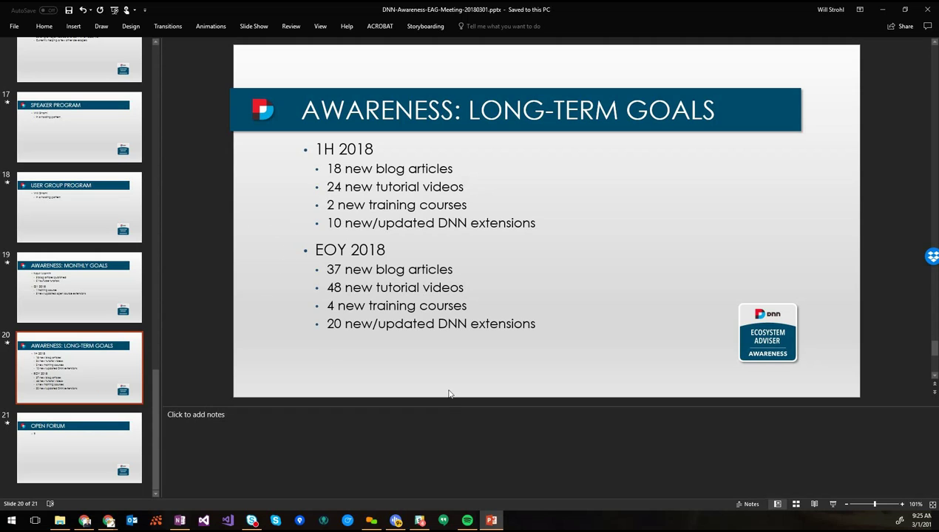
click(88, 452)
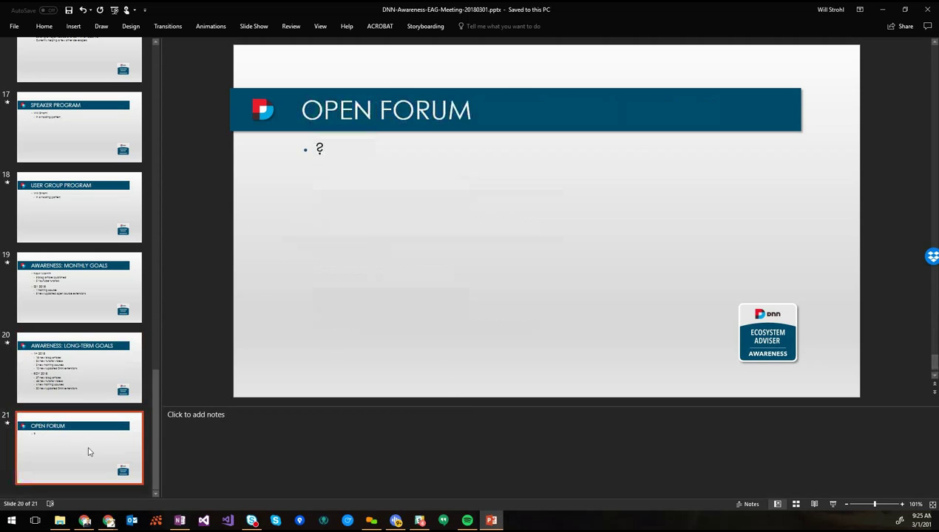
click(324, 151)
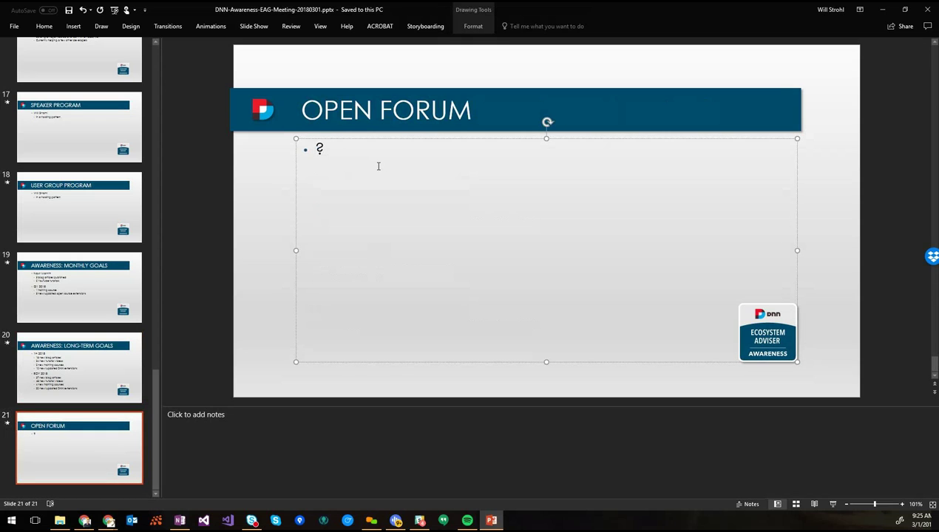
key(ctrl+a)
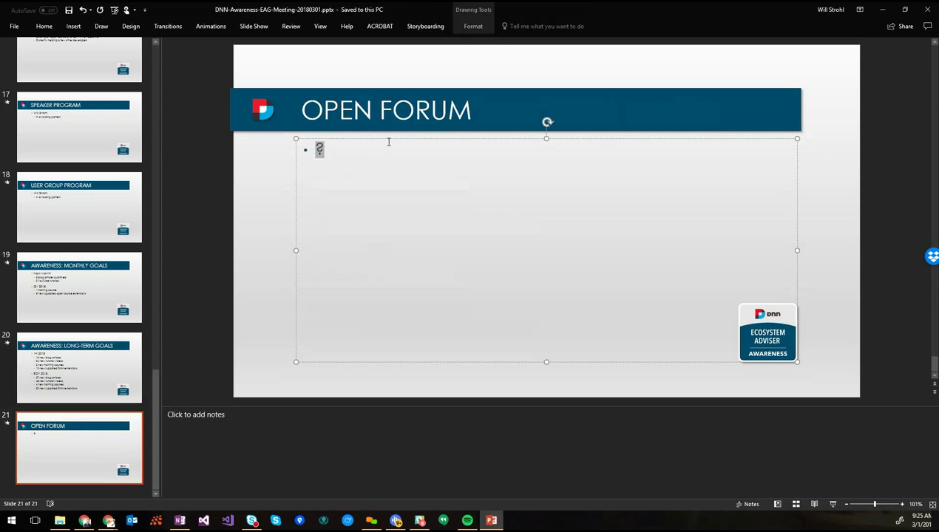